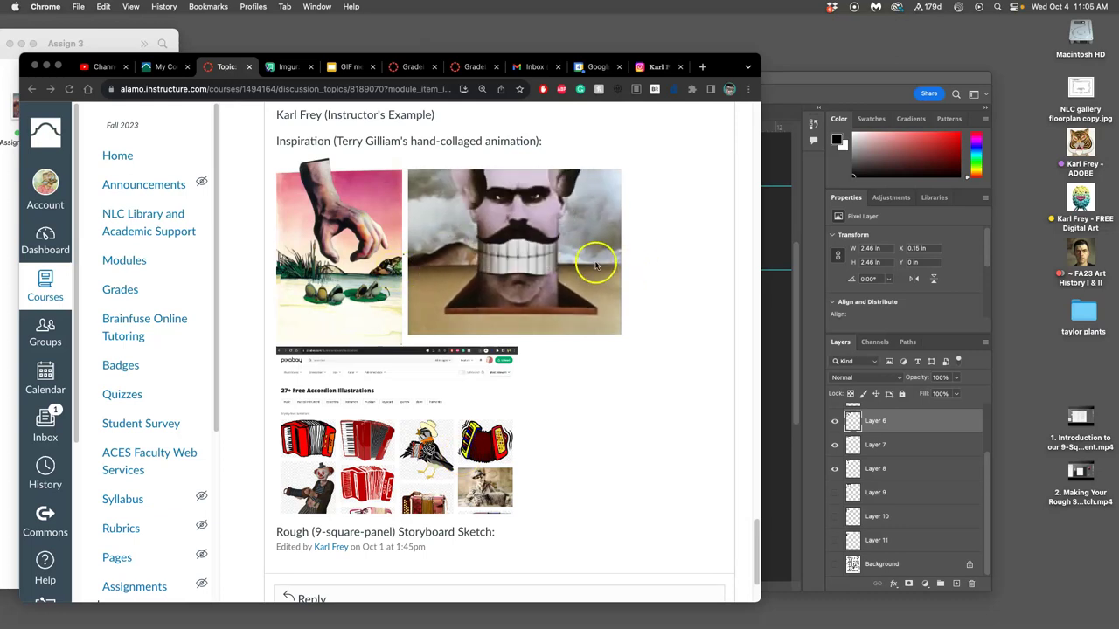
Open the rough storyboard sketch and save a quality-12 JPEG copy in the Assign 3 folder
left_click(99, 39)
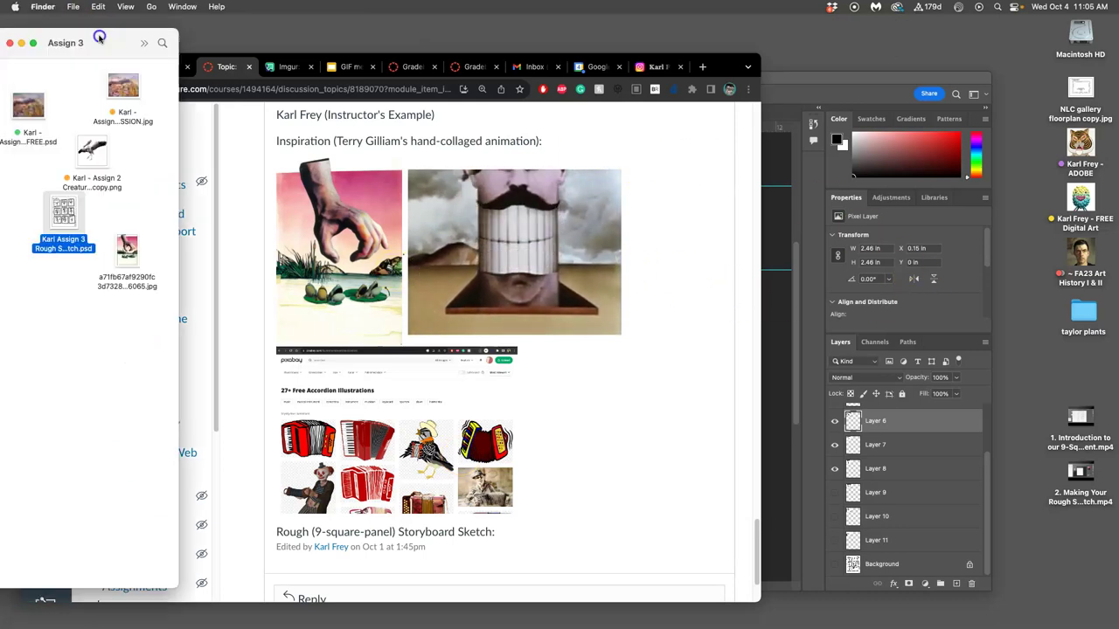
double_click(73, 213)
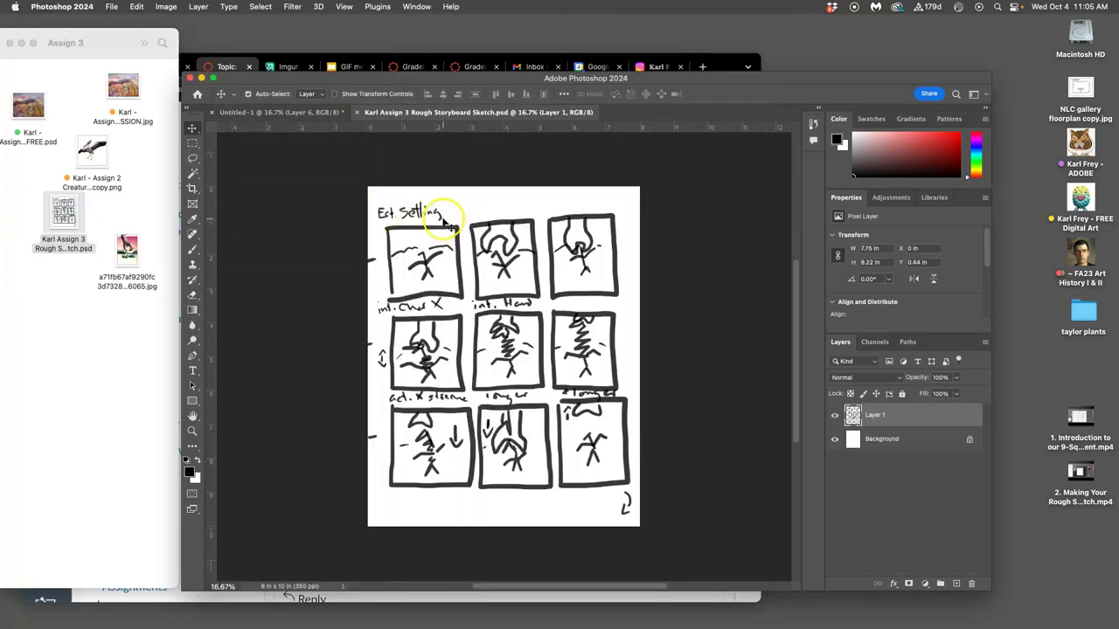
left_click(113, 7)
left_click(144, 147)
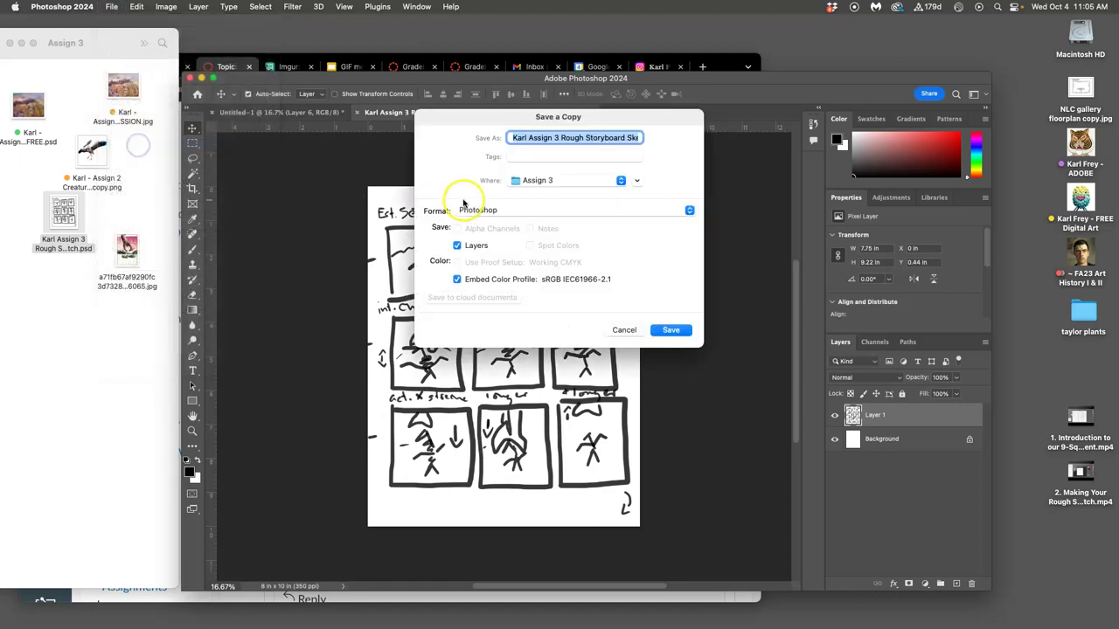
left_click(513, 210)
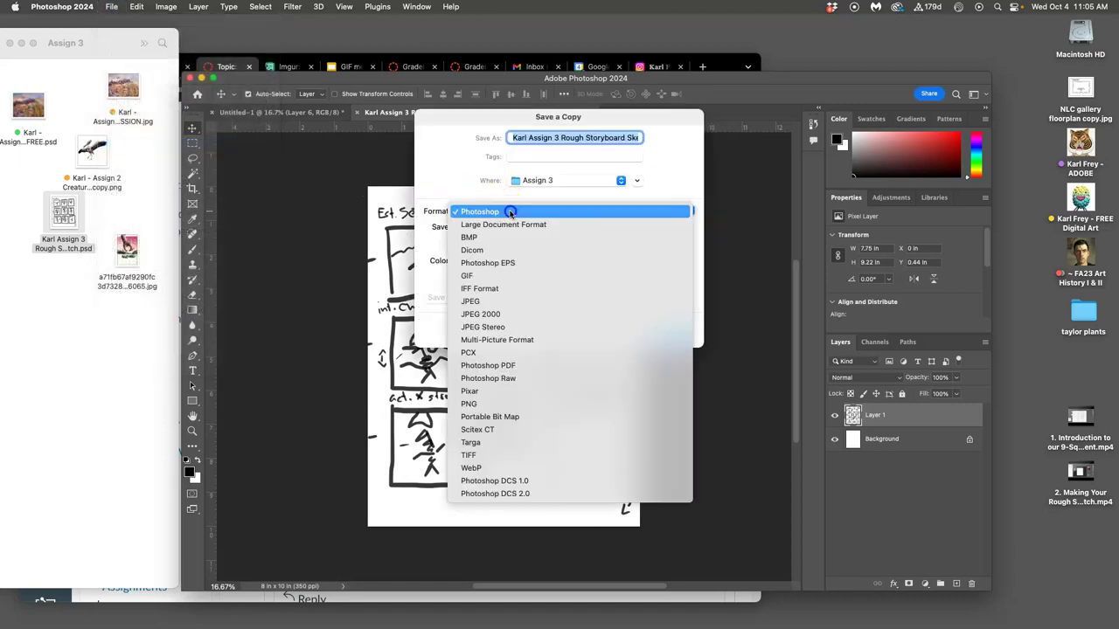
left_click(518, 302)
left_click(669, 331)
left_click(638, 180)
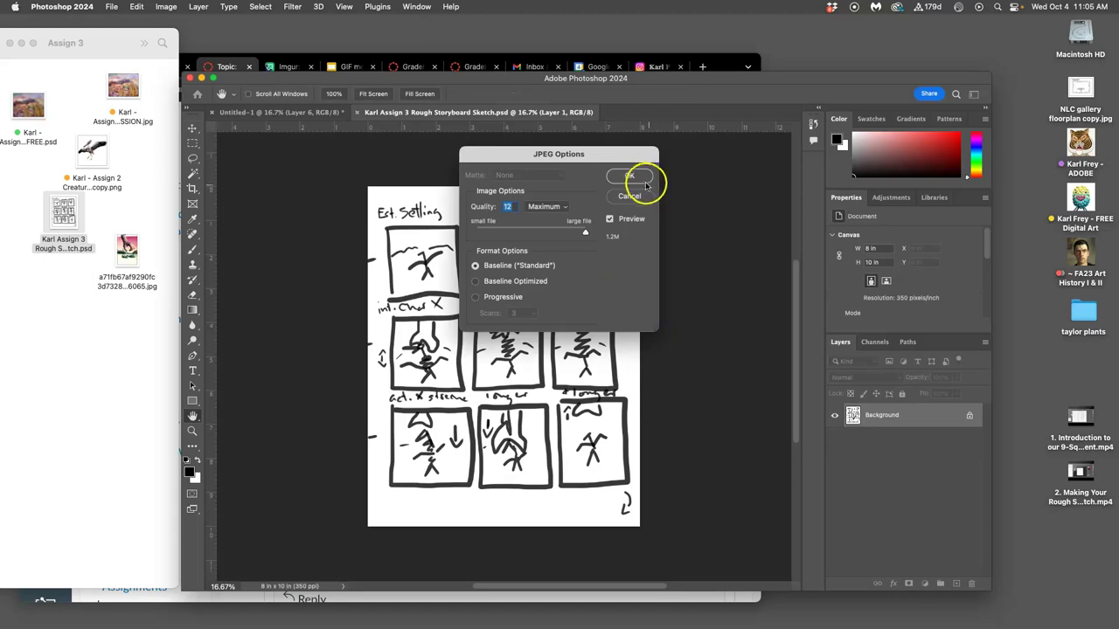
left_click(755, 58)
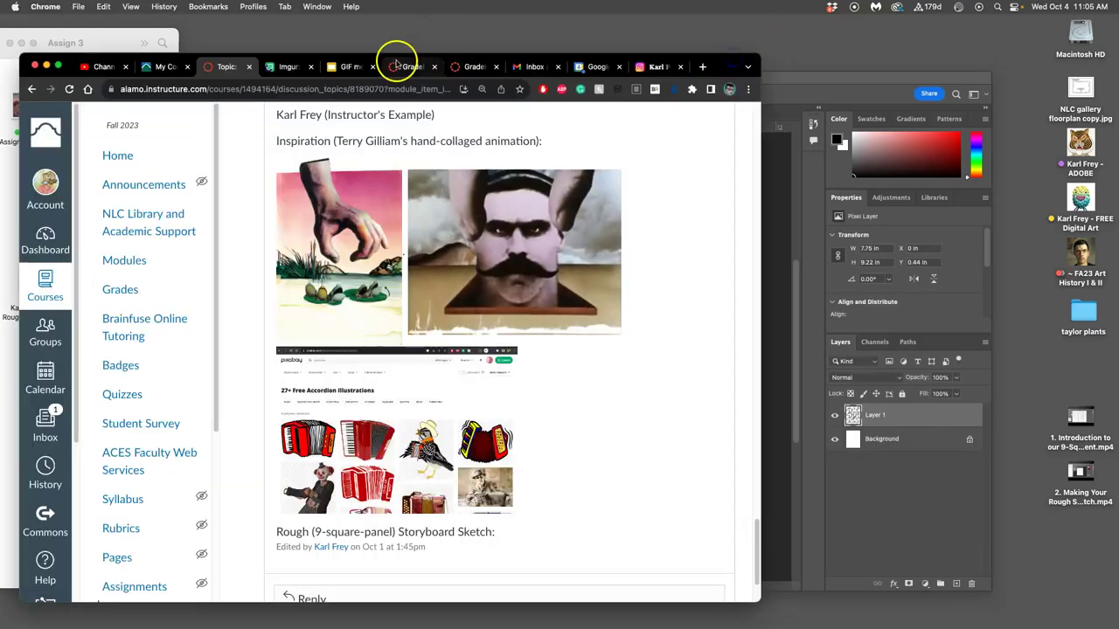
Open the instructor's example post in Canvas for editing
scroll(429, 337, "down", 1)
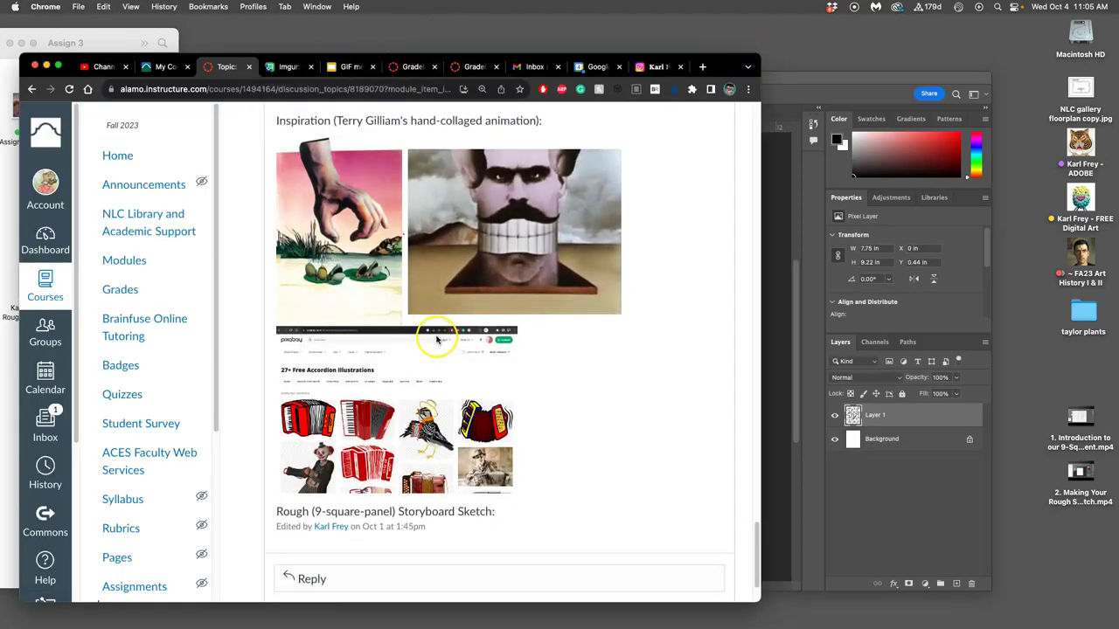
scroll(451, 337, "up", 3)
scroll(451, 337, "up", 5)
left_click(711, 288)
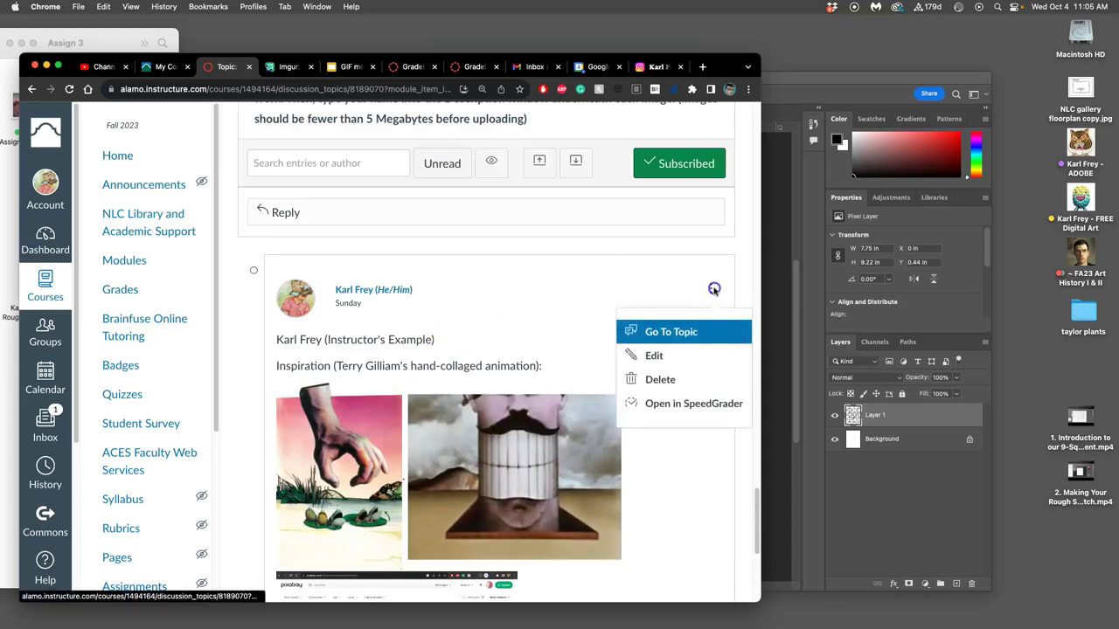
left_click(672, 354)
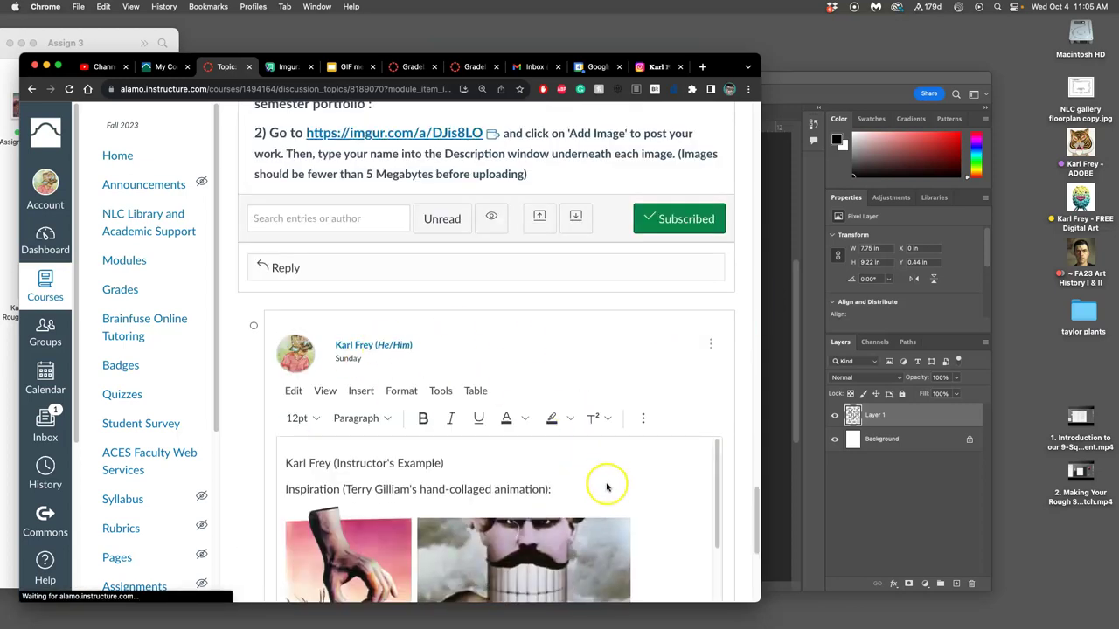
Add an empty line below the 'Rough (9-square-panel) Storyboard Sketch:' heading
scroll(545, 274, "up", 5)
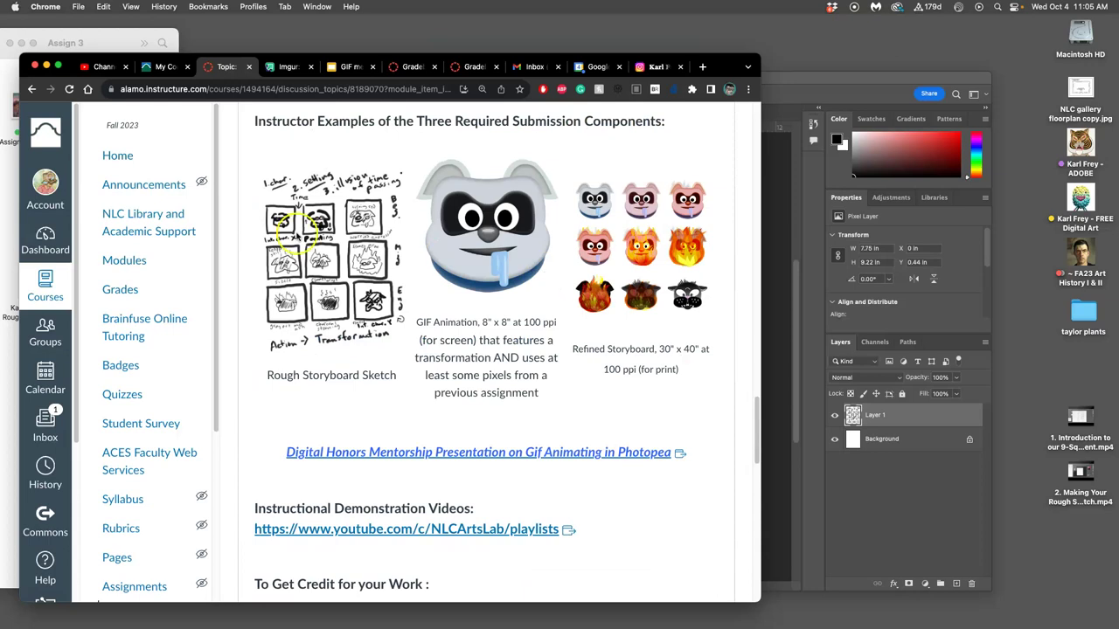
scroll(323, 224, "down", 10)
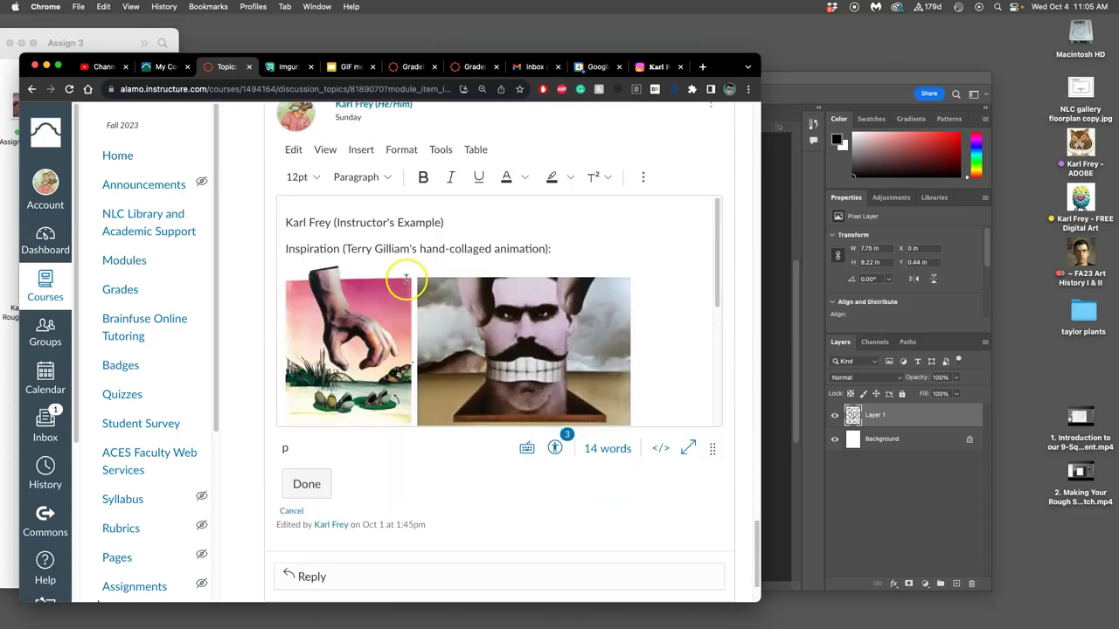
scroll(560, 319, "down", 5)
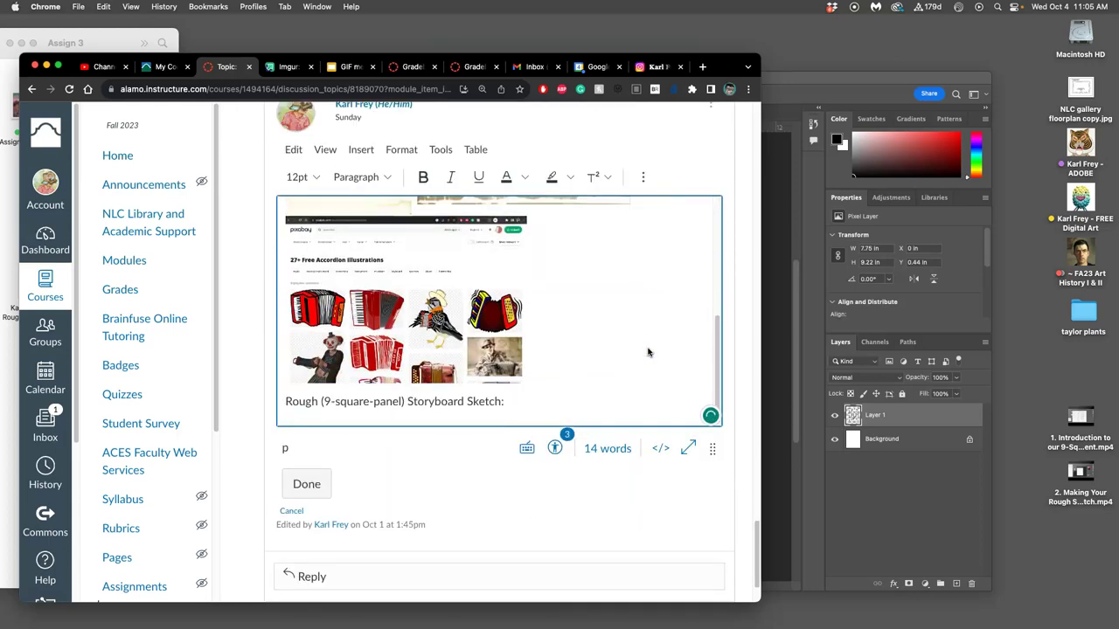
scroll(584, 345, "up", 5)
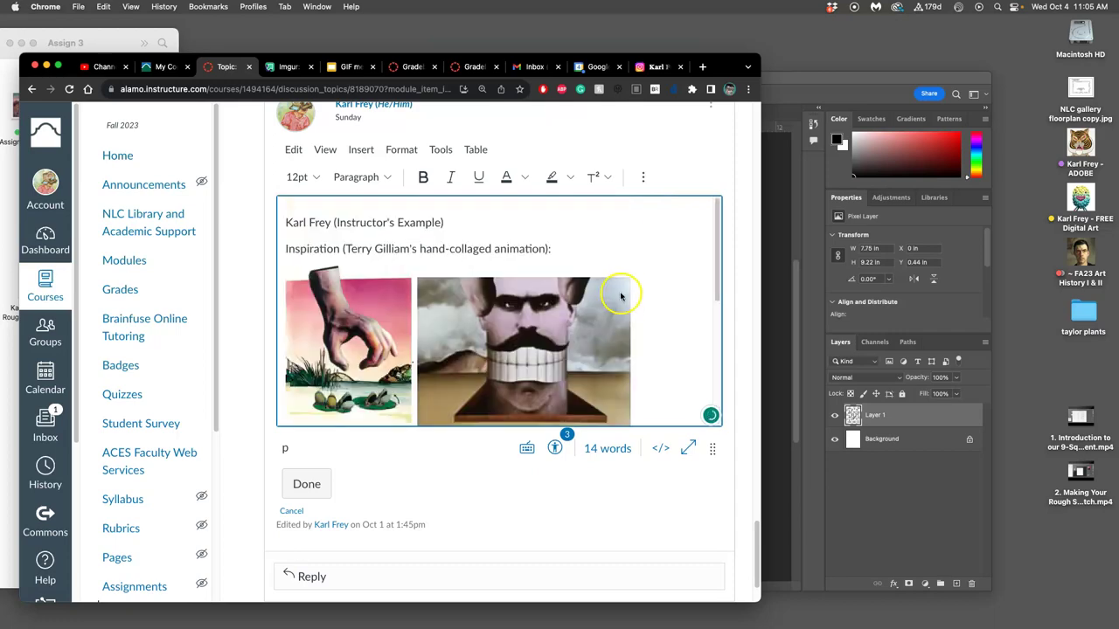
scroll(630, 276, "up", 15)
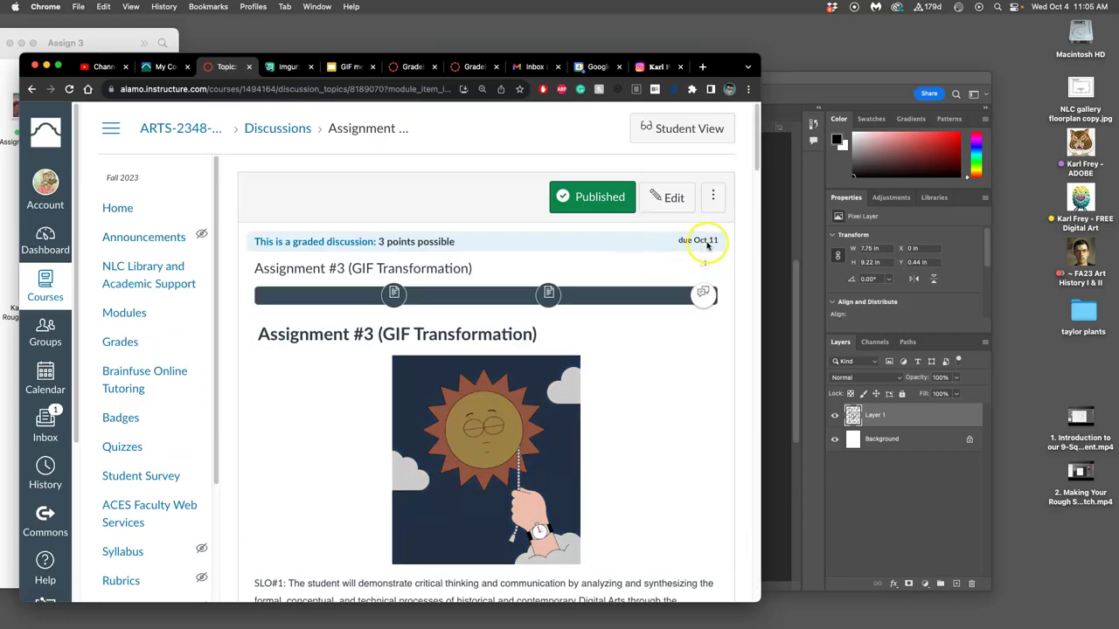
scroll(500, 320, "down", 15)
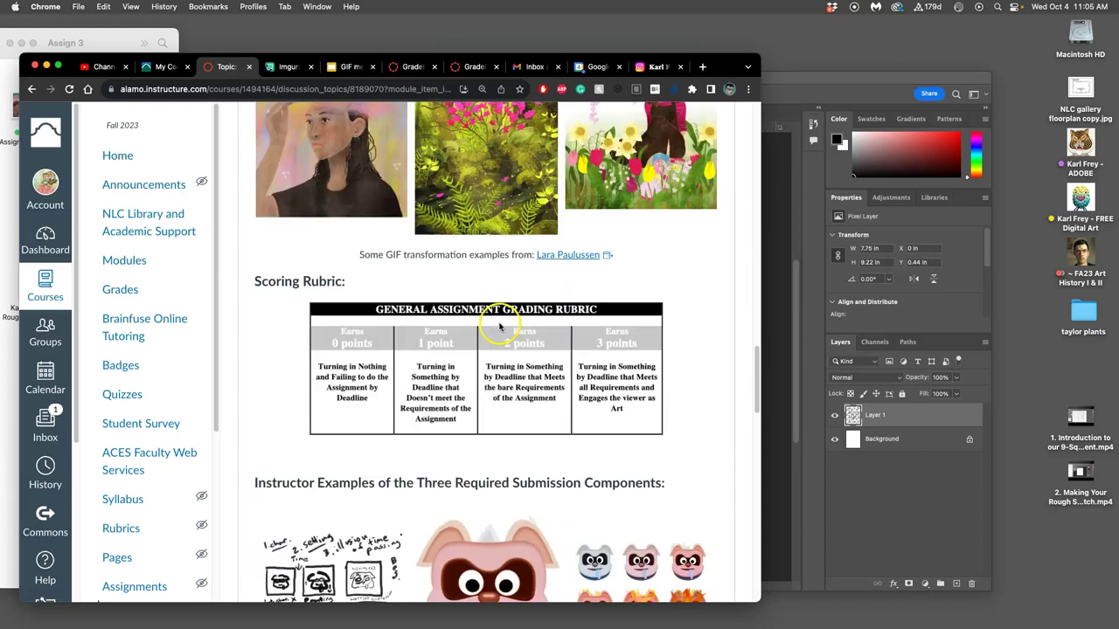
scroll(500, 327, "down", 10)
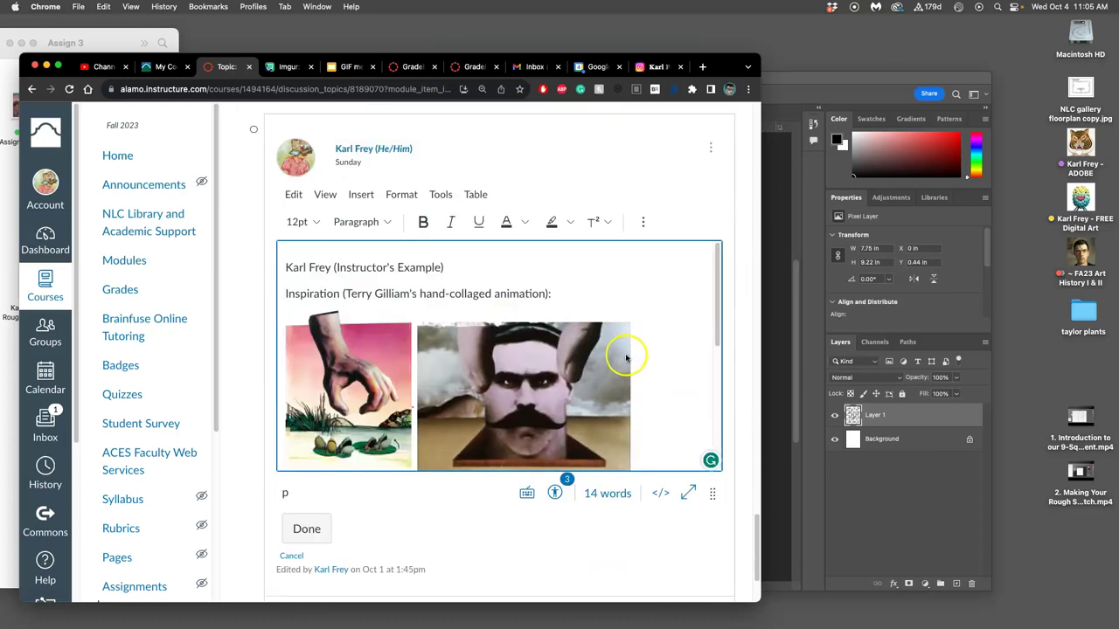
scroll(626, 358, "down", 5)
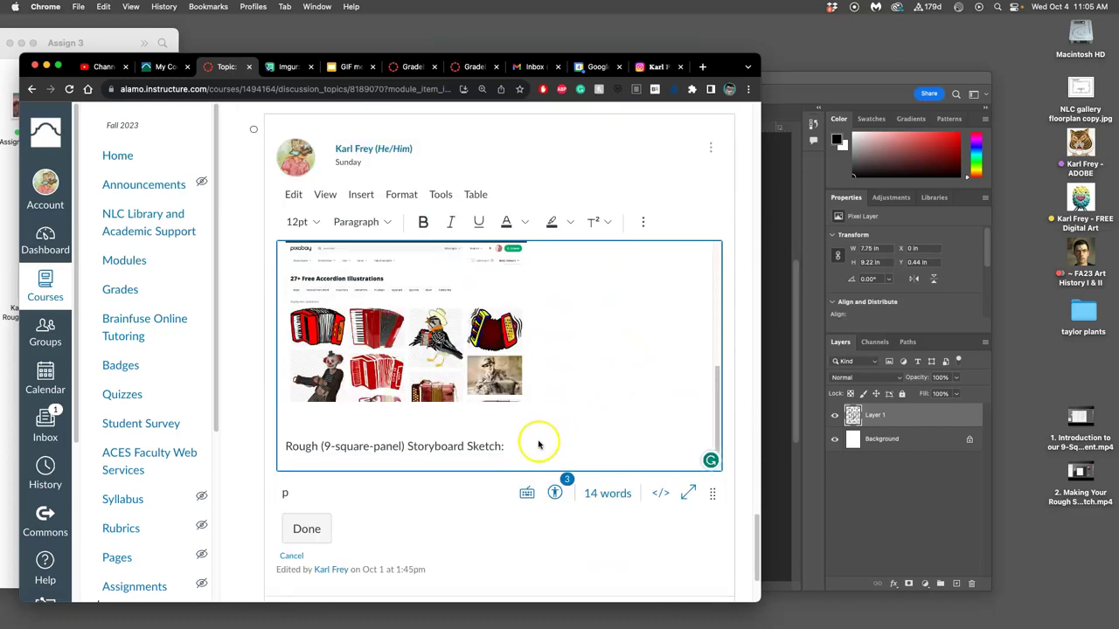
key("Return")
key("Return")
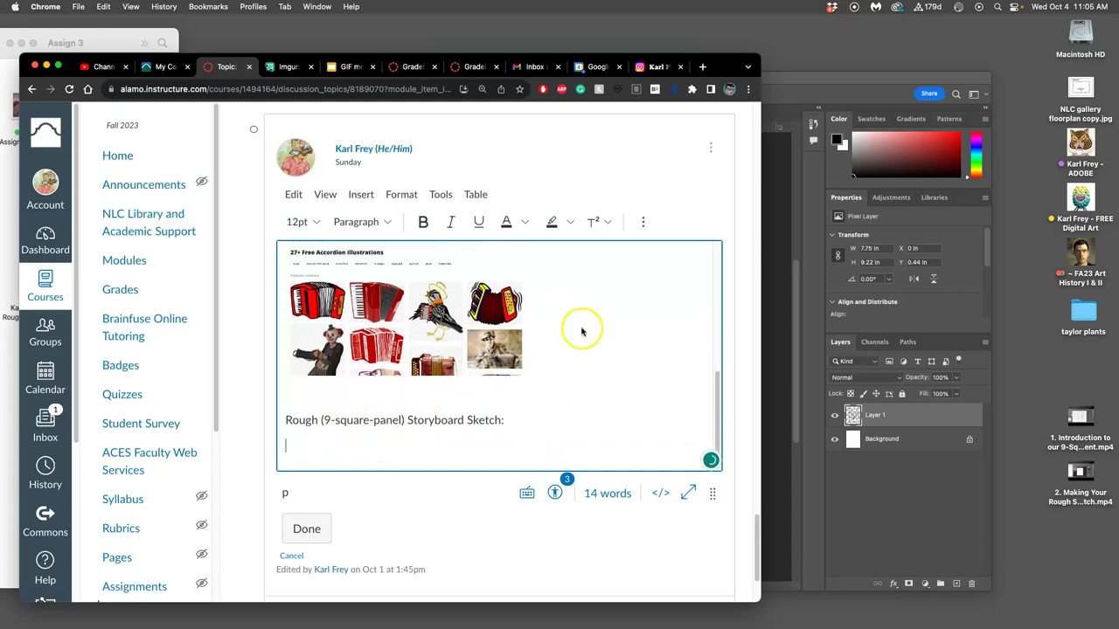
Insert the sketch JPEG under the heading, resize it to 331 × 414, and save the post
left_click(113, 37)
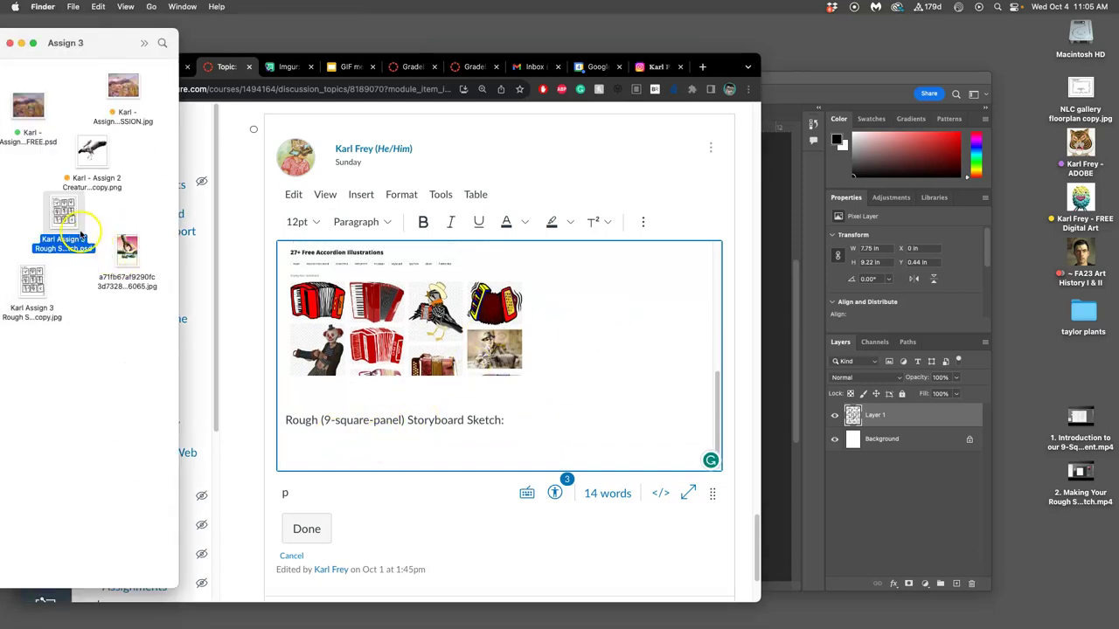
left_click_drag(51, 297, 327, 457)
scroll(577, 433, "down", 2)
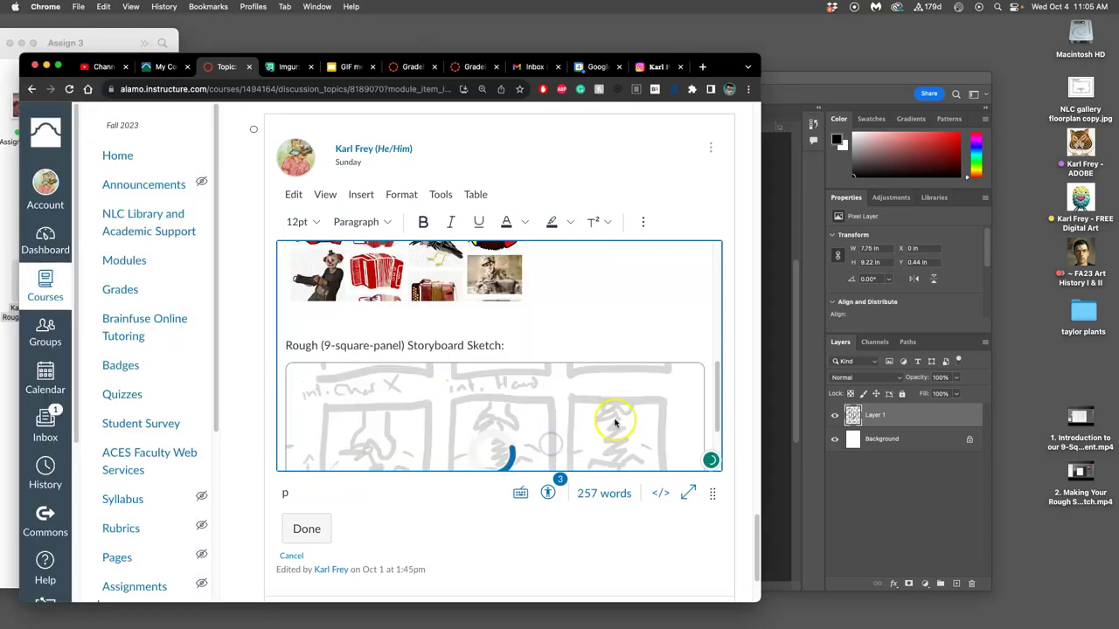
left_click(617, 400)
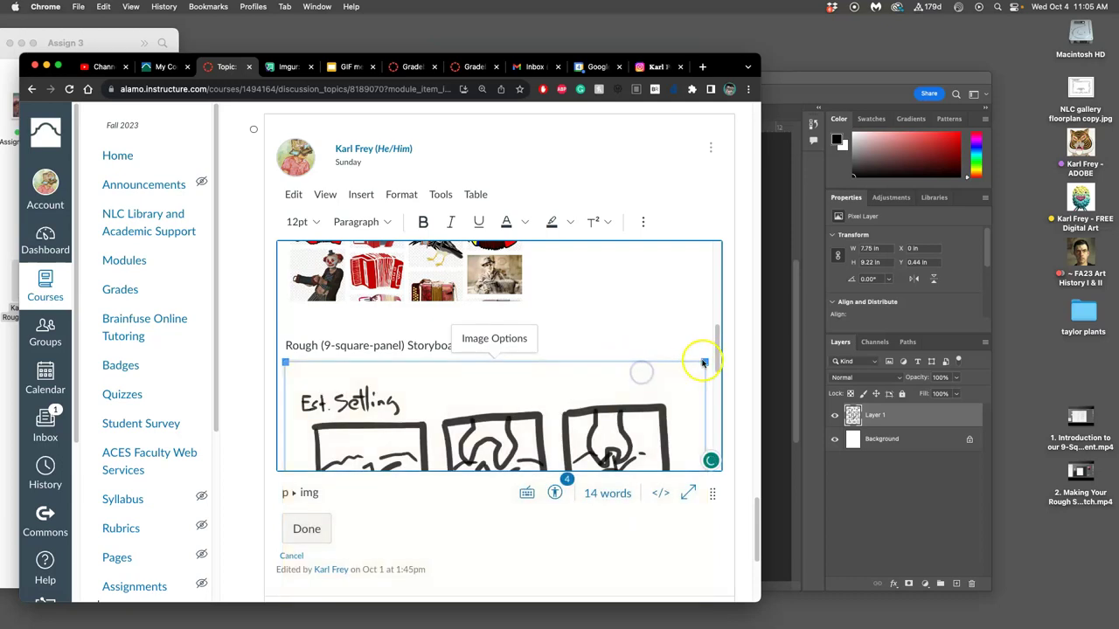
left_click_drag(707, 364, 560, 367)
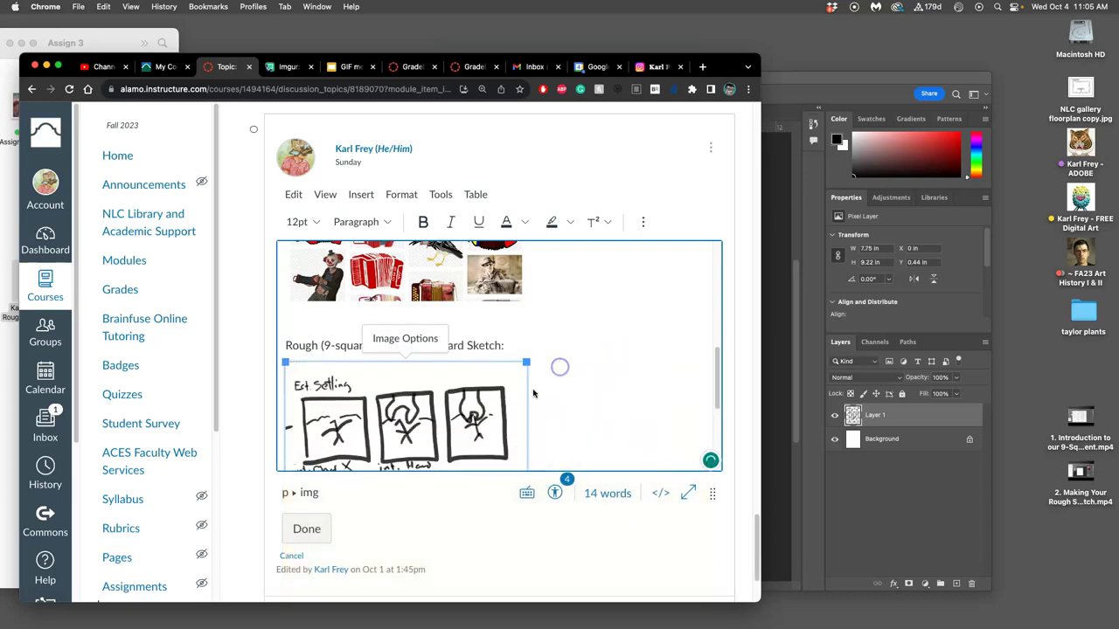
left_click(306, 529)
scroll(550, 354, "down", 10)
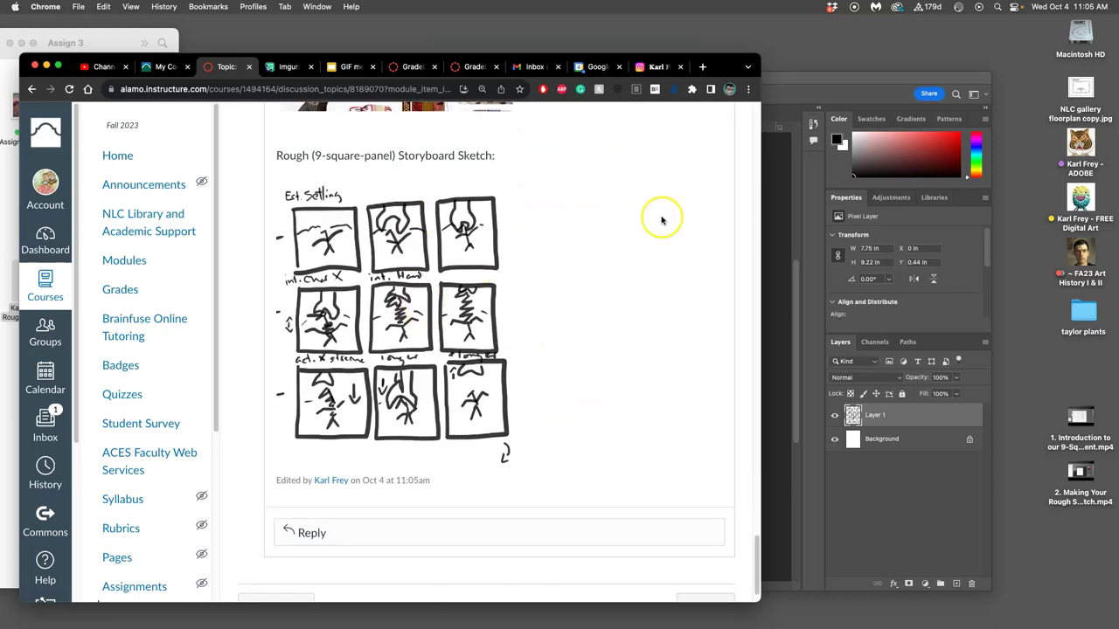
In Untitled-1, show Layer 5 alone and nudge its sketch 0.15 in right into the cell
left_click(773, 206)
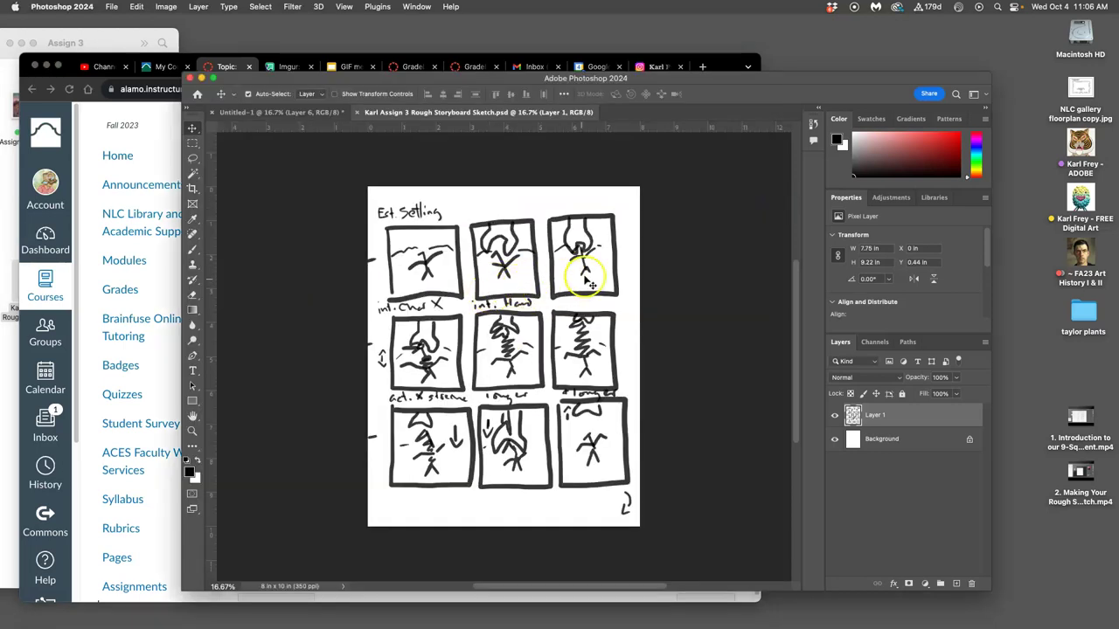
left_click(353, 116)
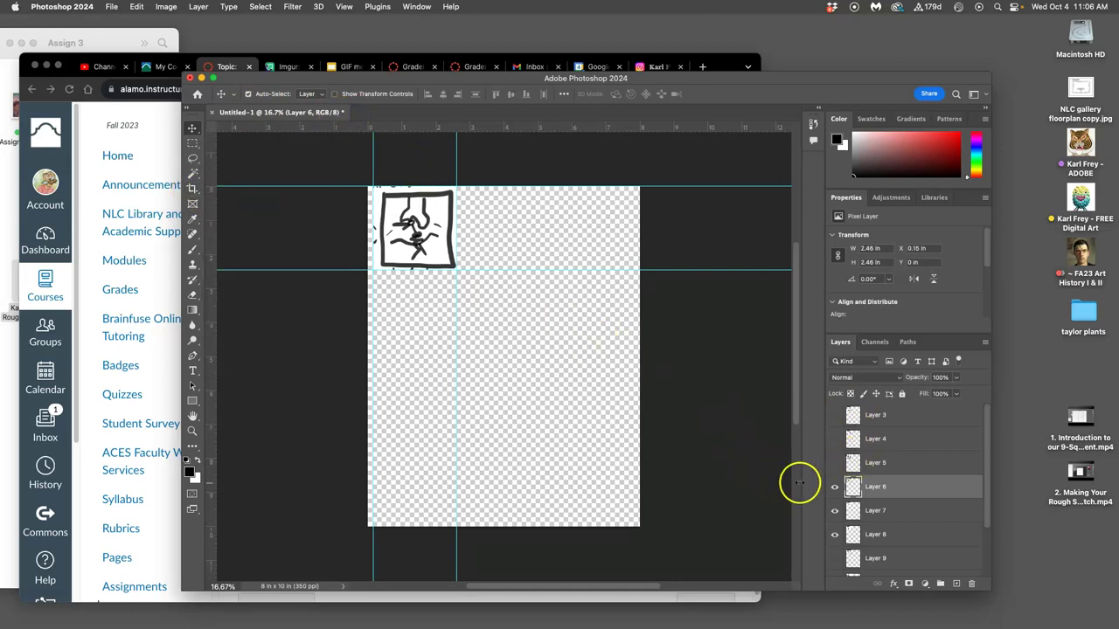
left_click(835, 464)
left_click(835, 487)
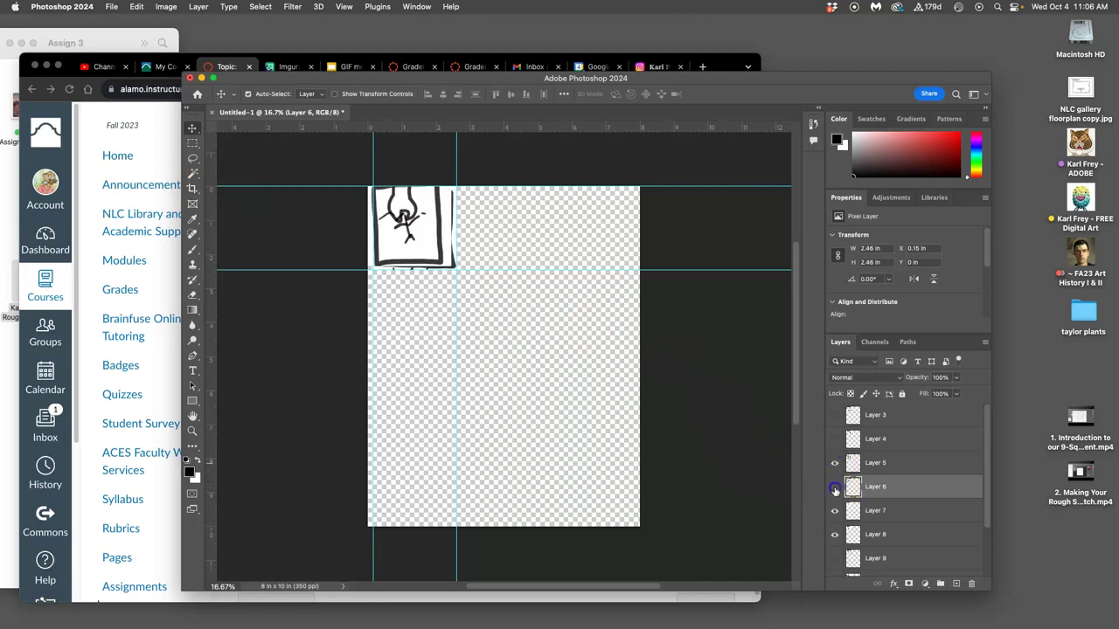
left_click(835, 488)
left_click(871, 462)
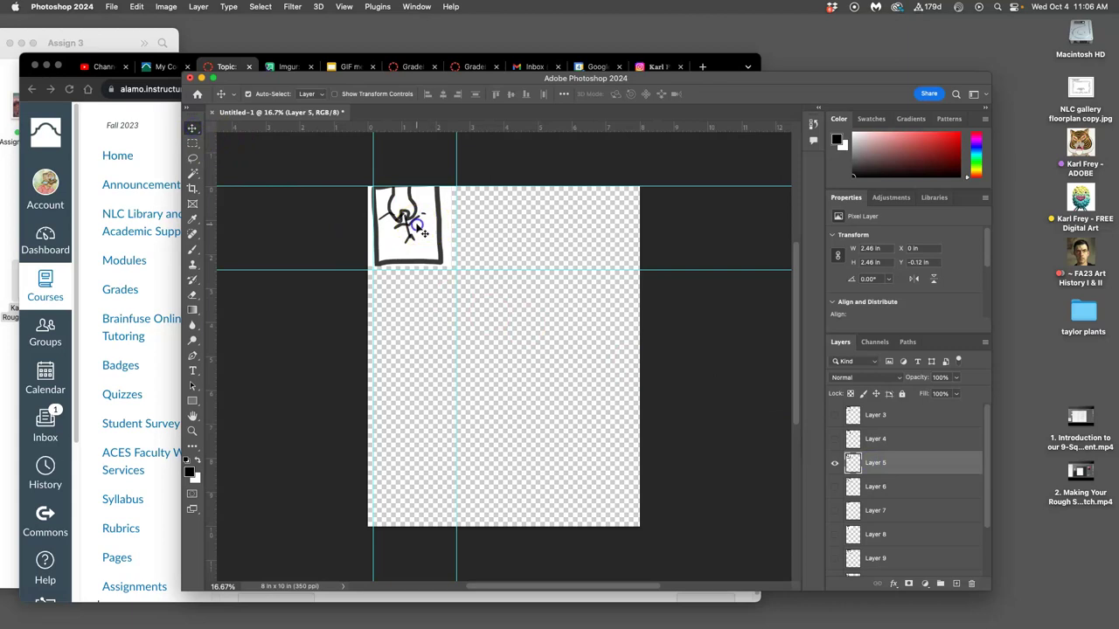
left_click_drag(424, 233, 430, 238)
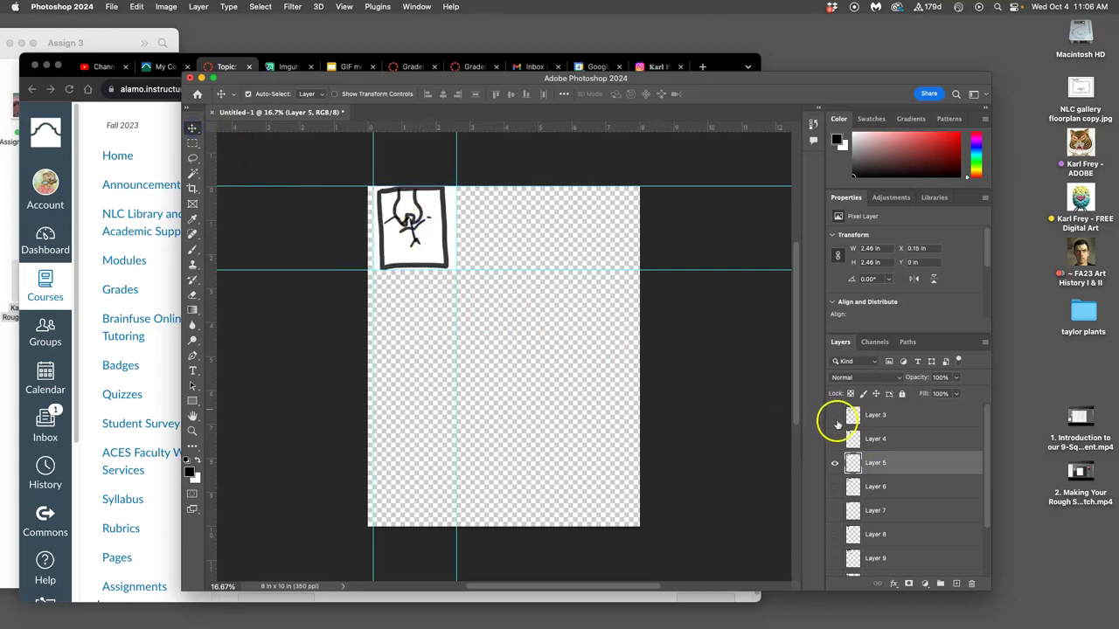
Nudge the Layer 4 and Layer 3 sketches about 0.15 in right
left_click(837, 439)
left_click(835, 463)
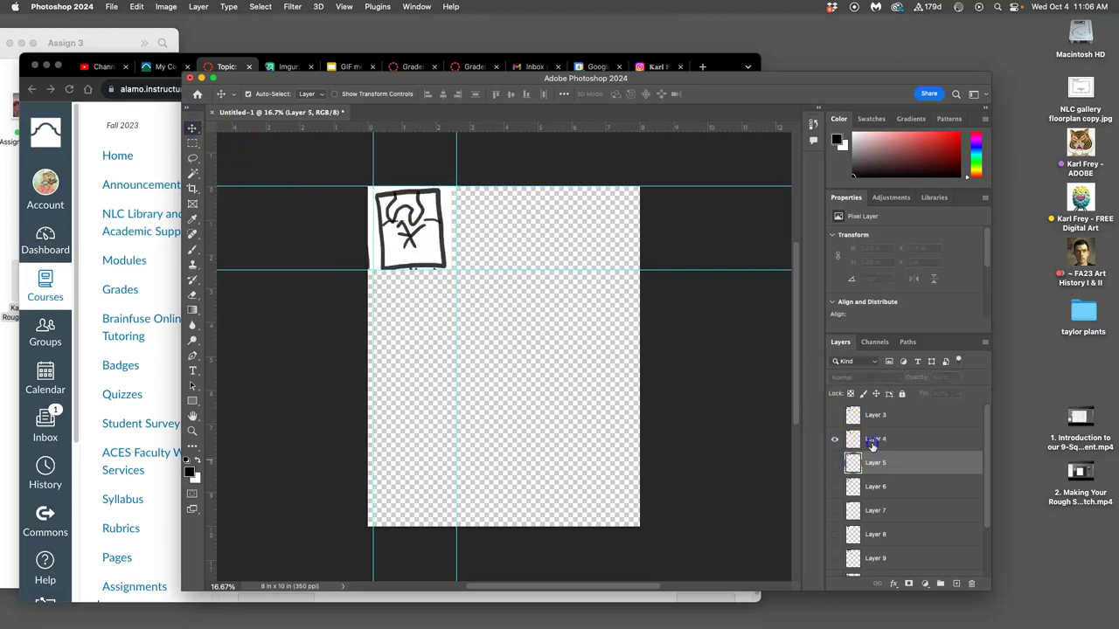
left_click(871, 445)
left_click_drag(423, 251, 427, 251)
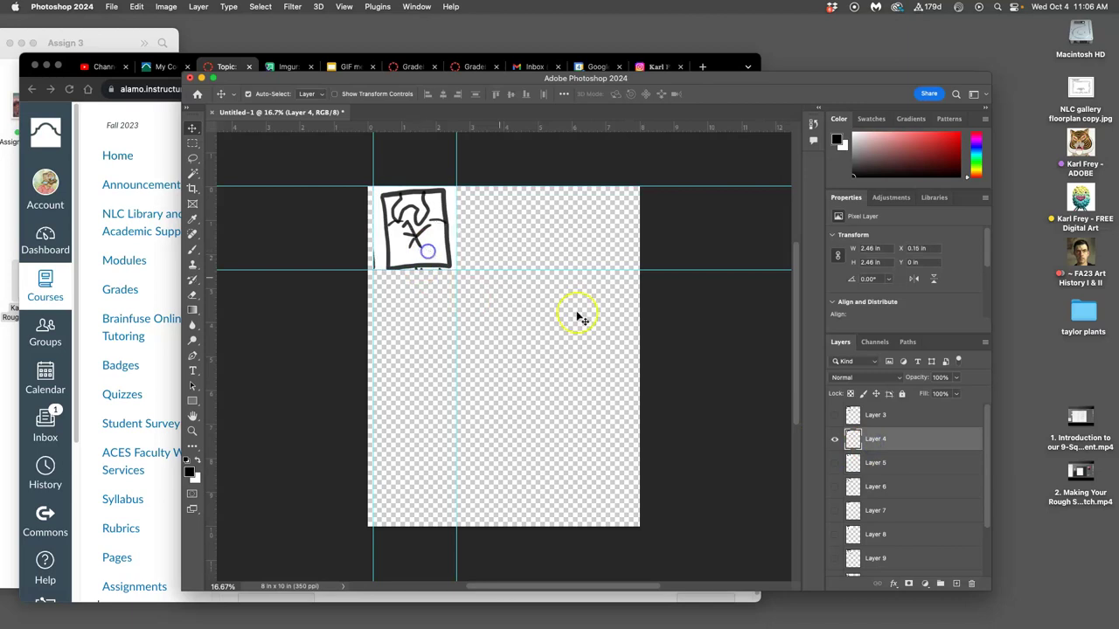
left_click(835, 416)
left_click(835, 440)
left_click(877, 417)
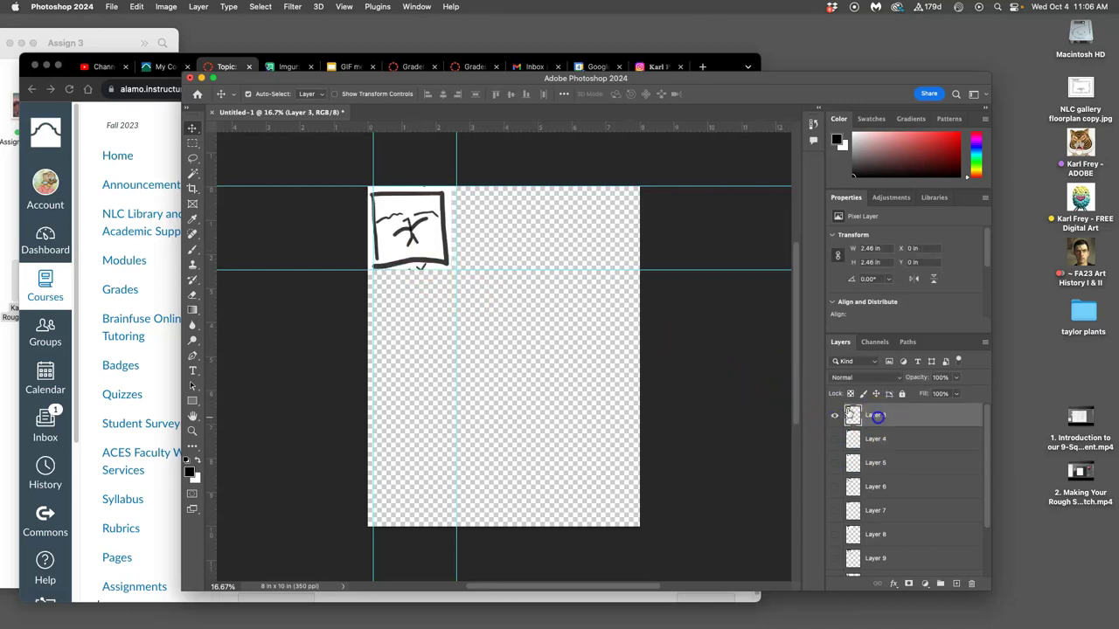
left_click_drag(400, 230, 407, 230)
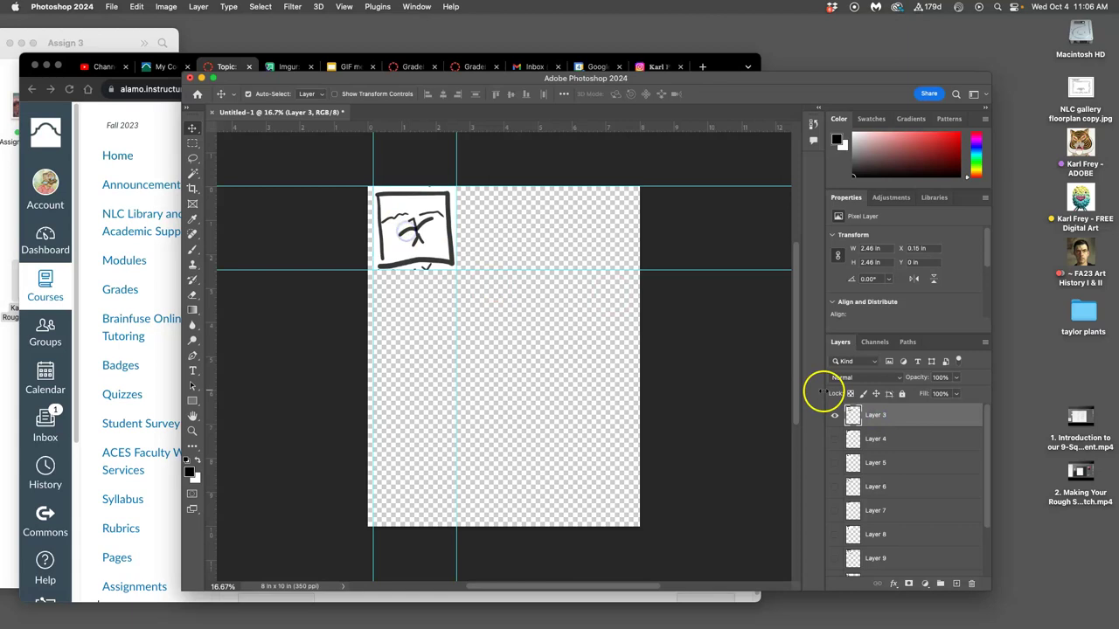
Rearrange Layer 3 in the Layers panel and briefly reveal the Background sketch grid
left_click(444, 251)
left_click_drag(906, 412, 904, 448)
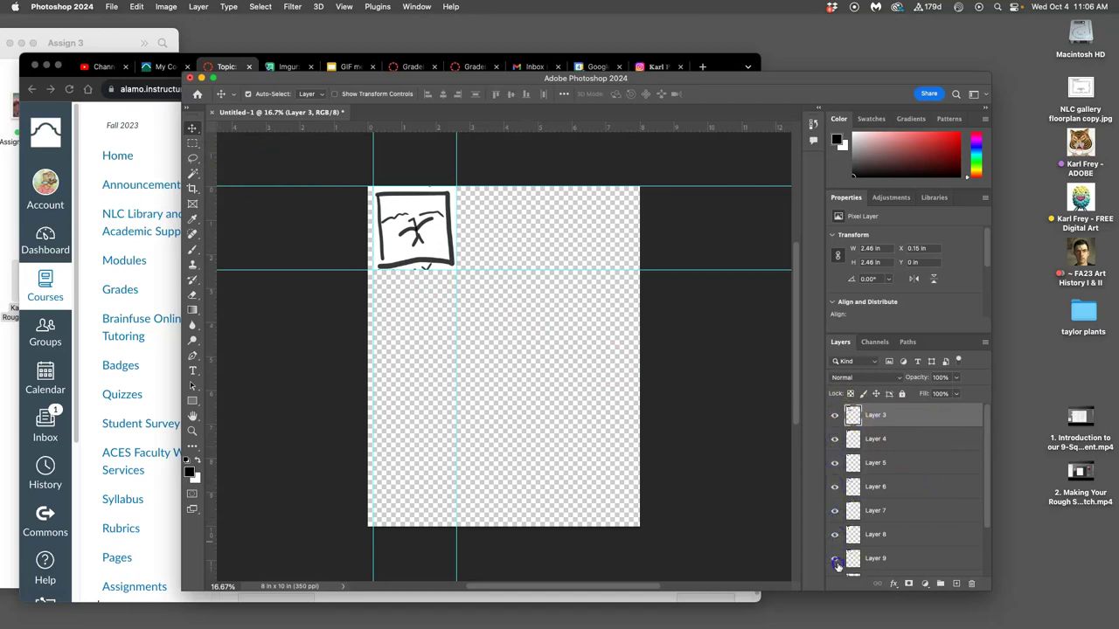
scroll(886, 517, "down", 3)
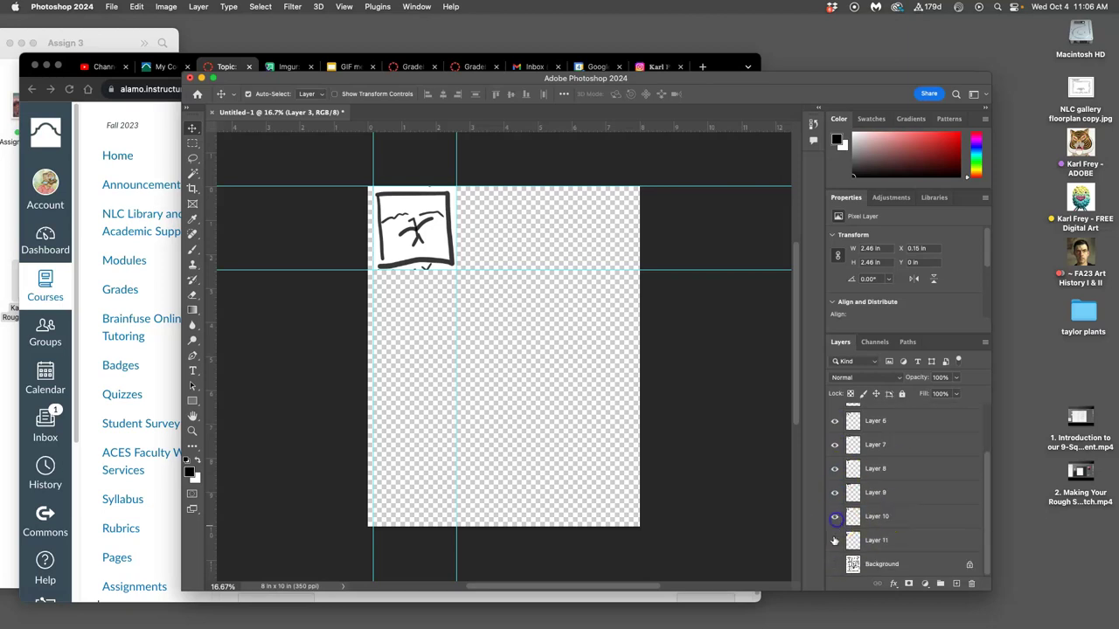
left_click(835, 565)
Hide the Background and crop the canvas to a 2.457 in square around the first panel
left_click(835, 565)
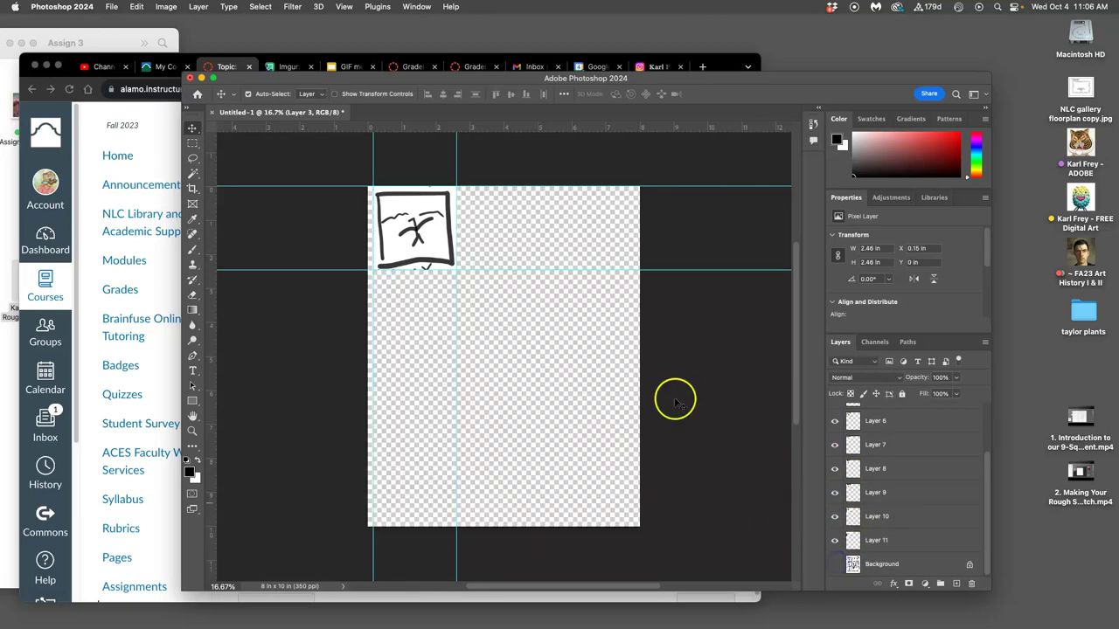
left_click(192, 188)
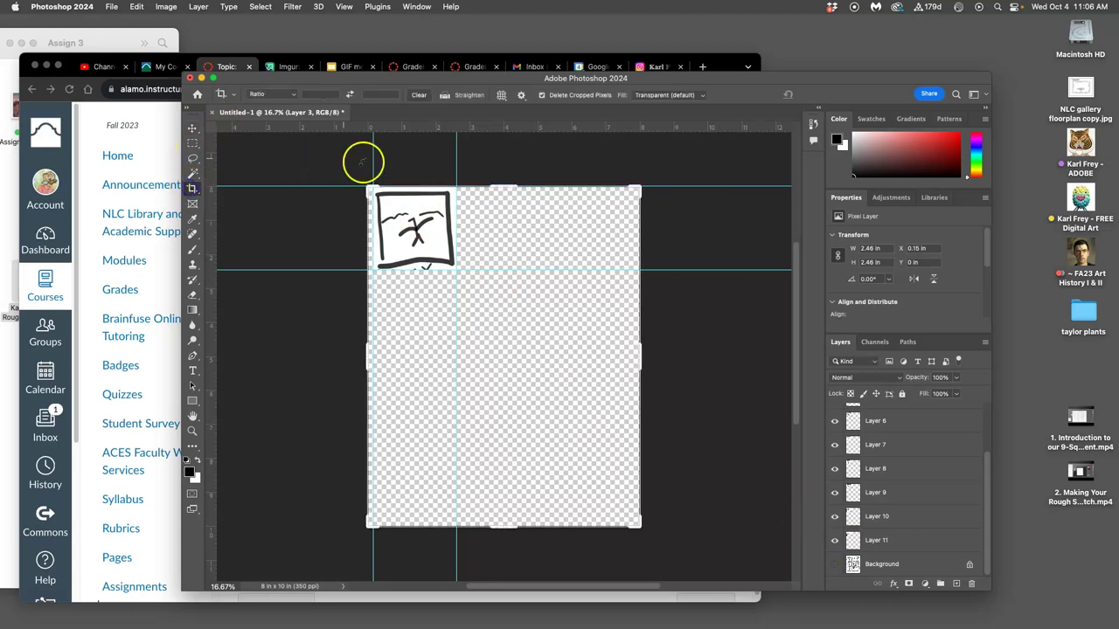
mouse_move(635, 524)
left_mouse_down()
mouse_move(597, 455)
mouse_move(547, 399)
left_mouse_up()
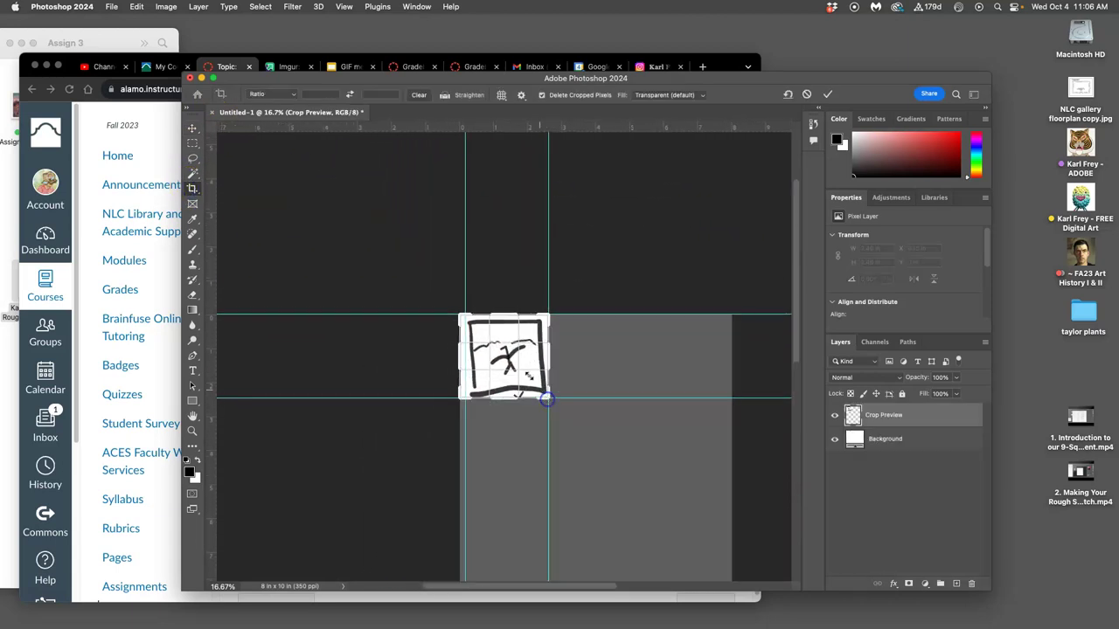
left_click_drag(457, 348, 462, 348)
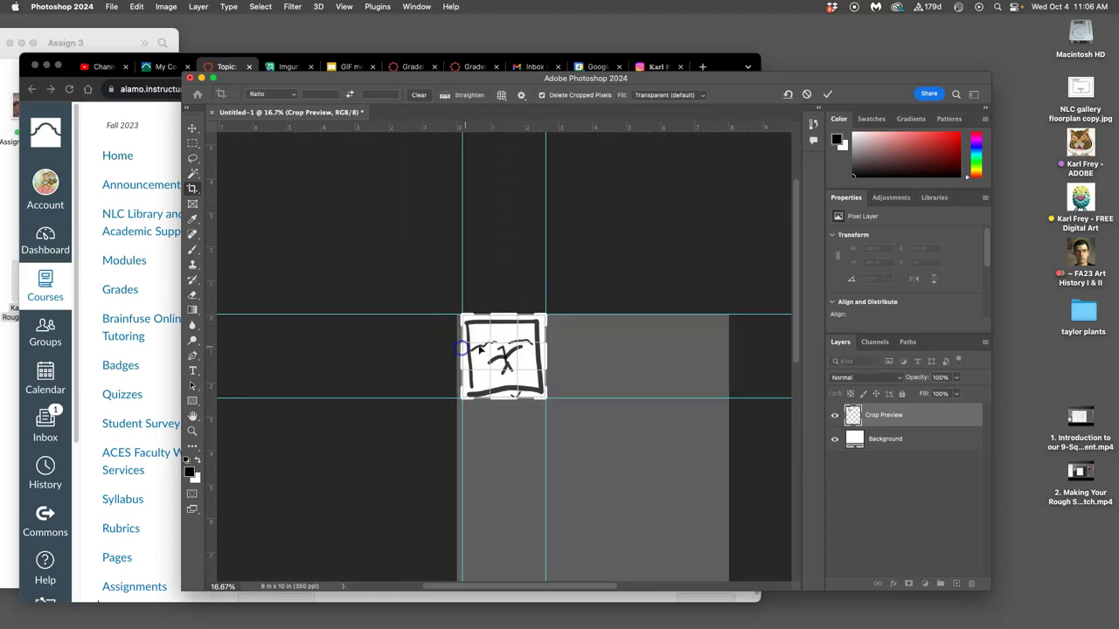
key("Return")
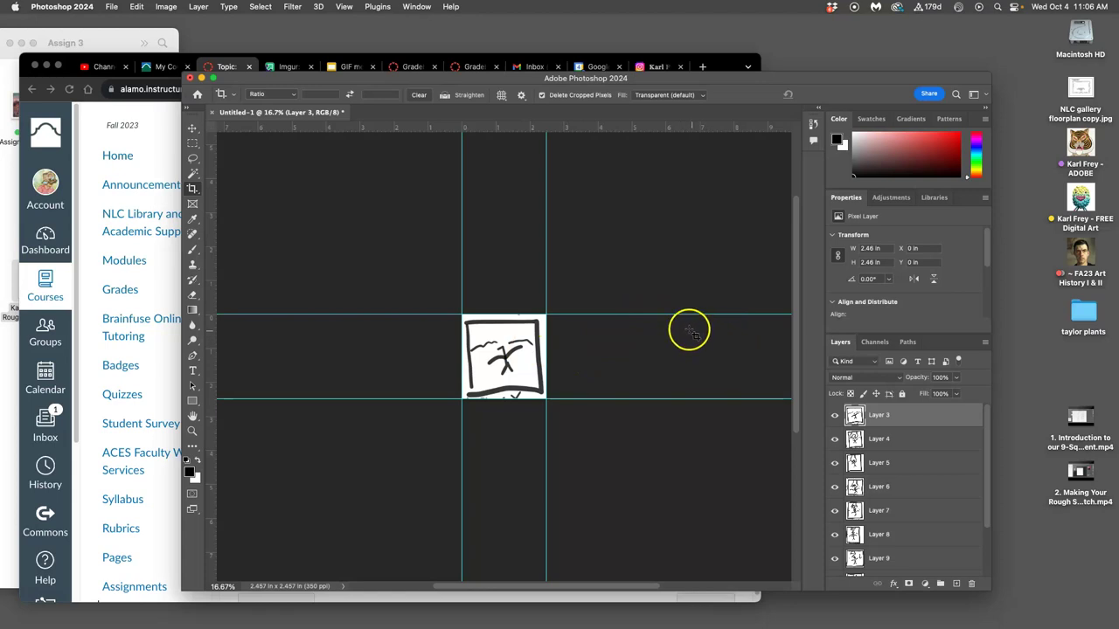
Hide Layers 3 through 11 one by one to check each panel
scroll(685, 328, "down", 2)
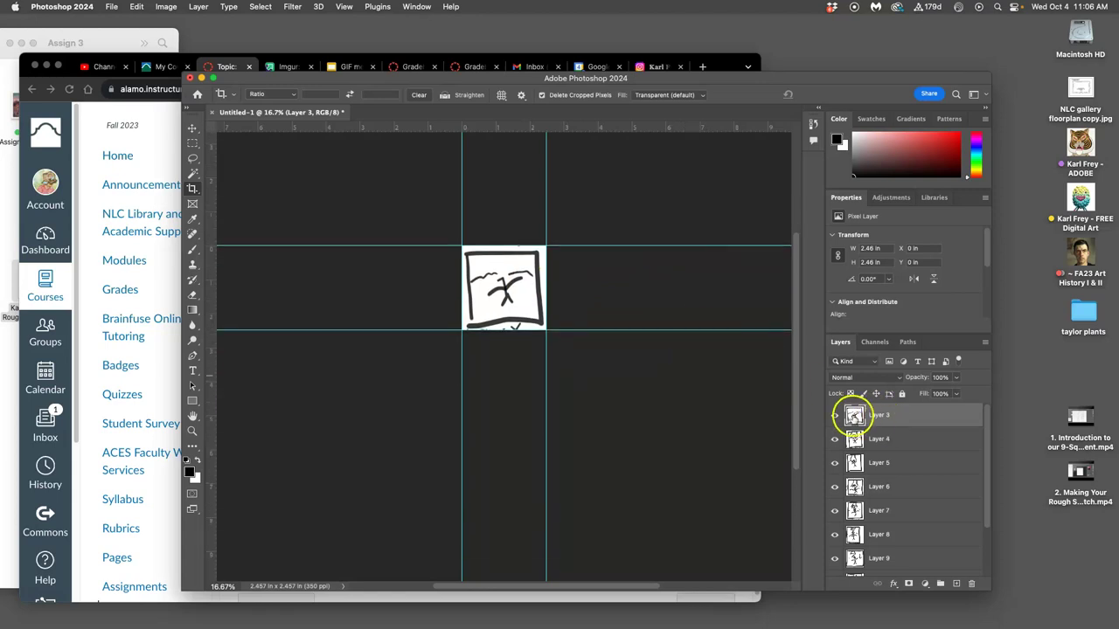
left_click(835, 416)
left_click(835, 440)
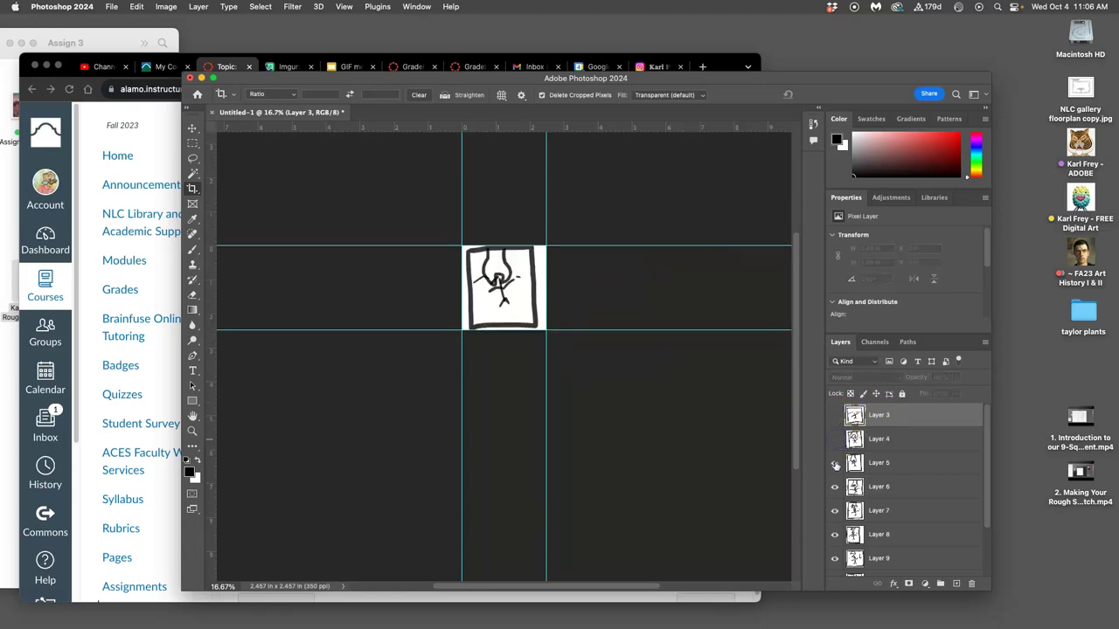
left_click(835, 463)
left_click(835, 487)
left_click(835, 511)
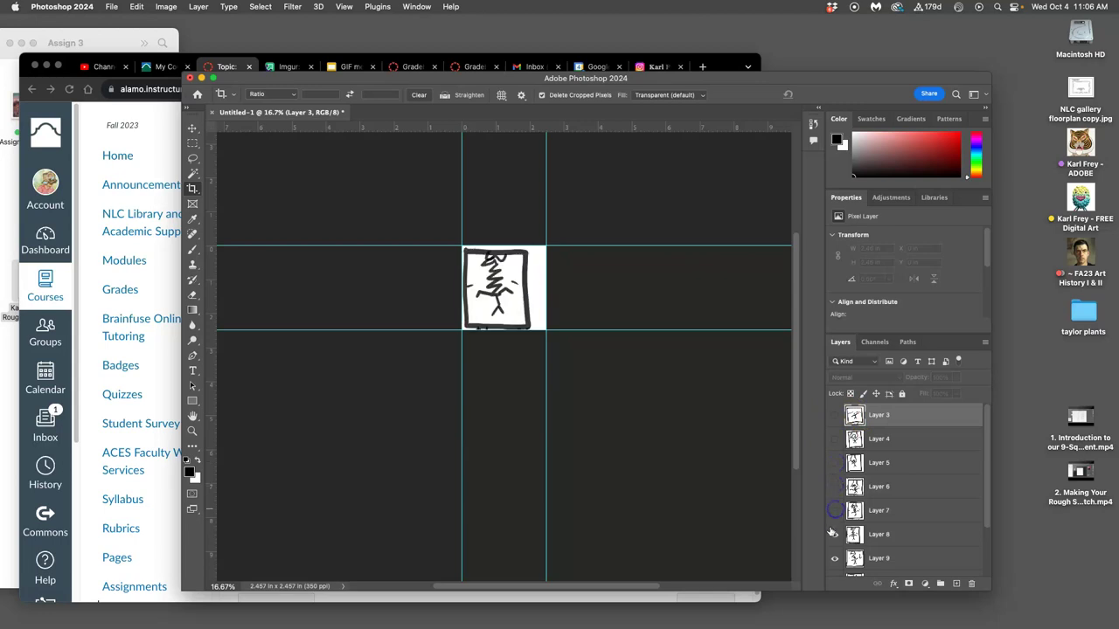
left_click(834, 535)
left_click(834, 560)
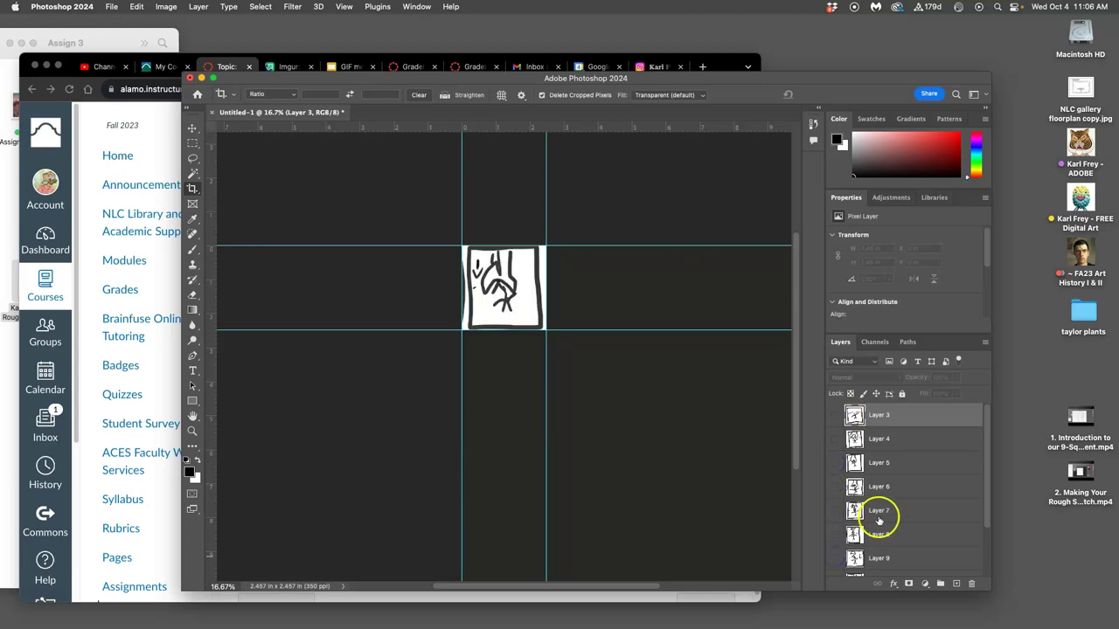
scroll(834, 525, "down", 2)
left_click(835, 517)
left_click(834, 539)
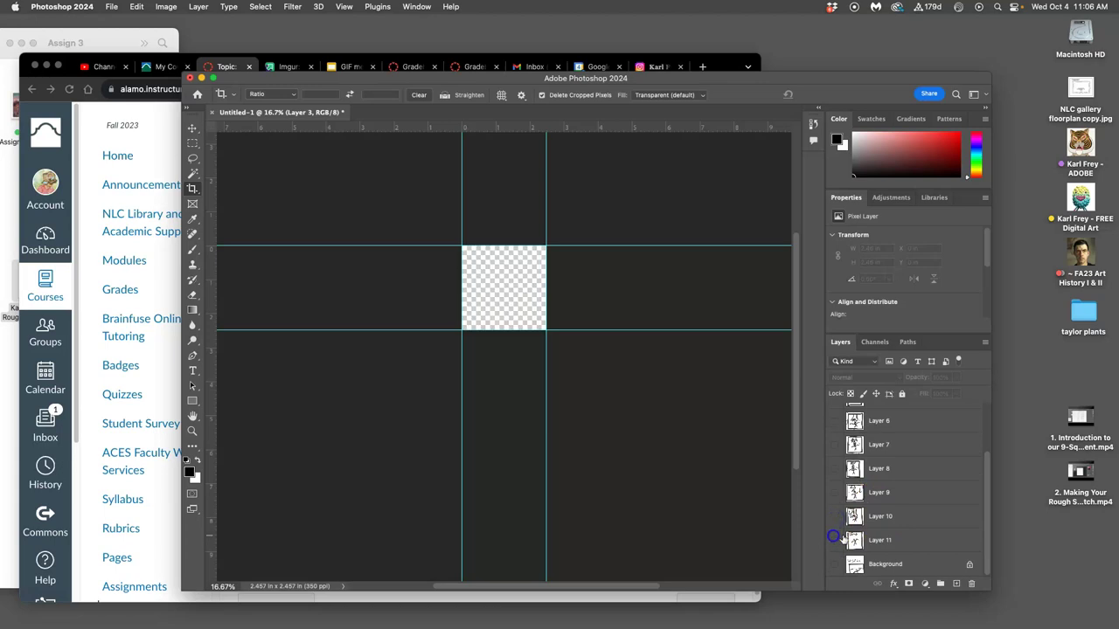
Turn Layers 11 back down to 3 visible again
left_click(835, 542)
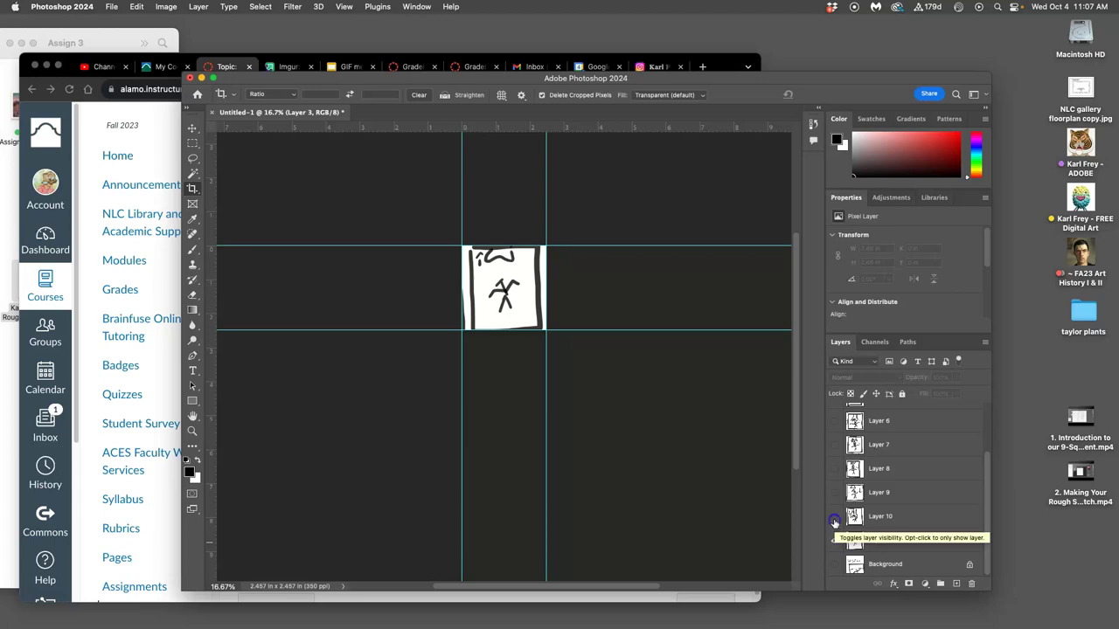
left_click(834, 517)
left_click(834, 493)
left_click(835, 470)
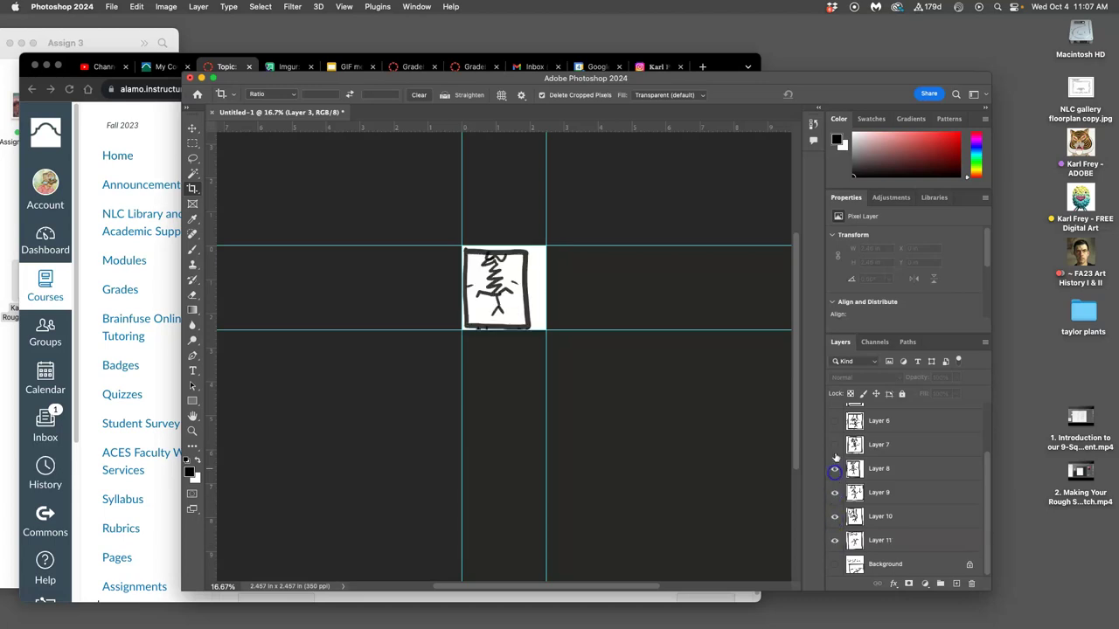
left_click(834, 445)
left_click(834, 422)
scroll(844, 446, "up", 2)
left_click(834, 462)
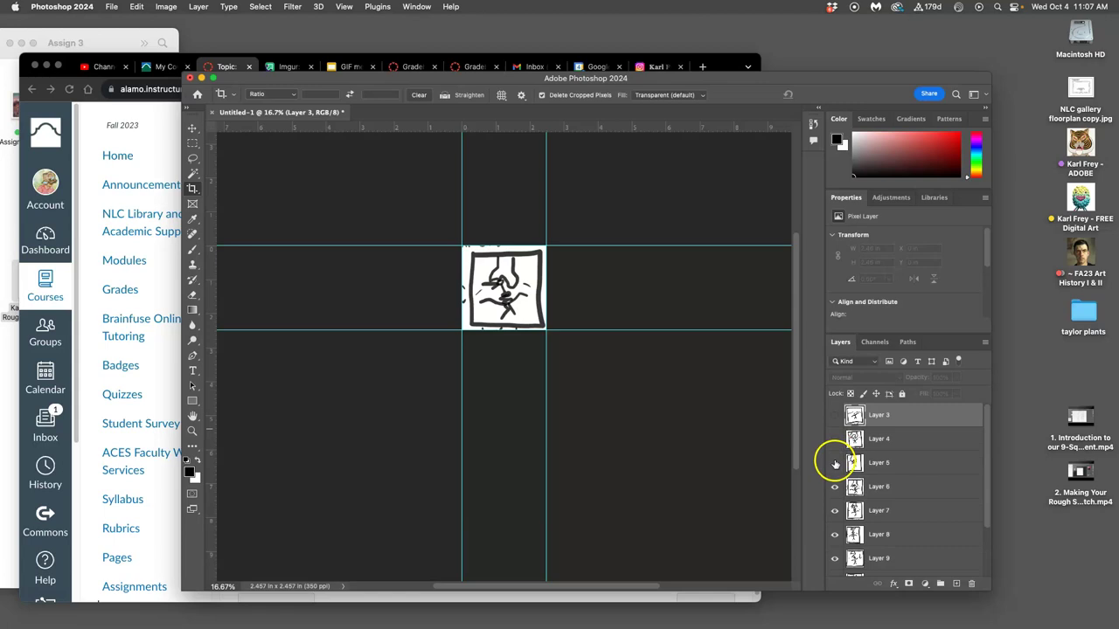
left_click(834, 439)
left_click(835, 418)
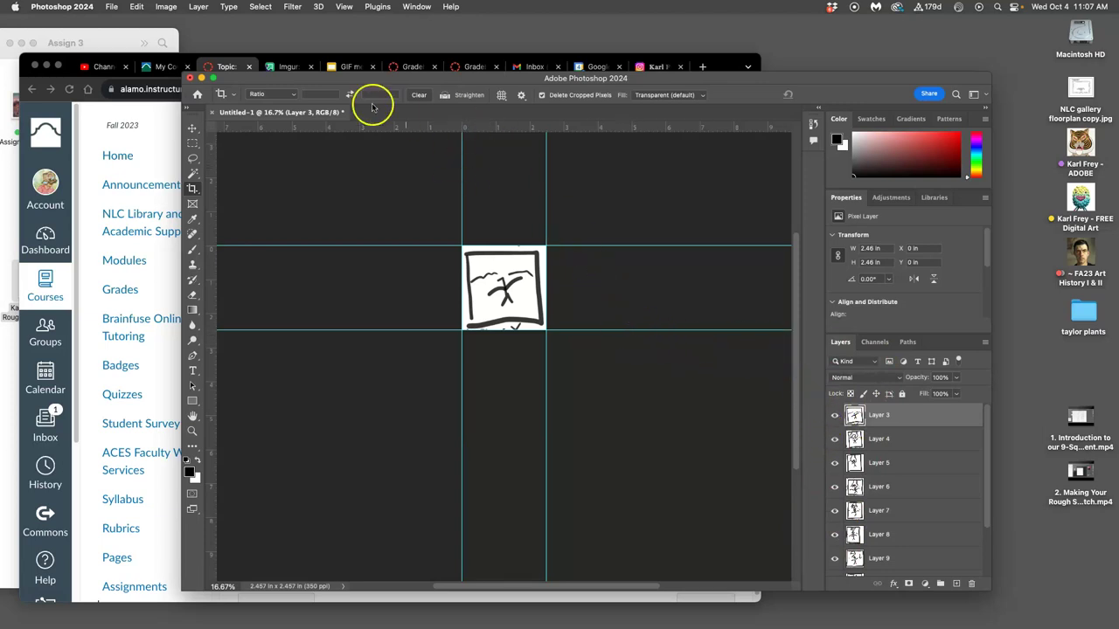
Show the Timeline panel and create a frame animation starting with the Layer 3 sketch
left_click(403, 82)
left_click(423, 10)
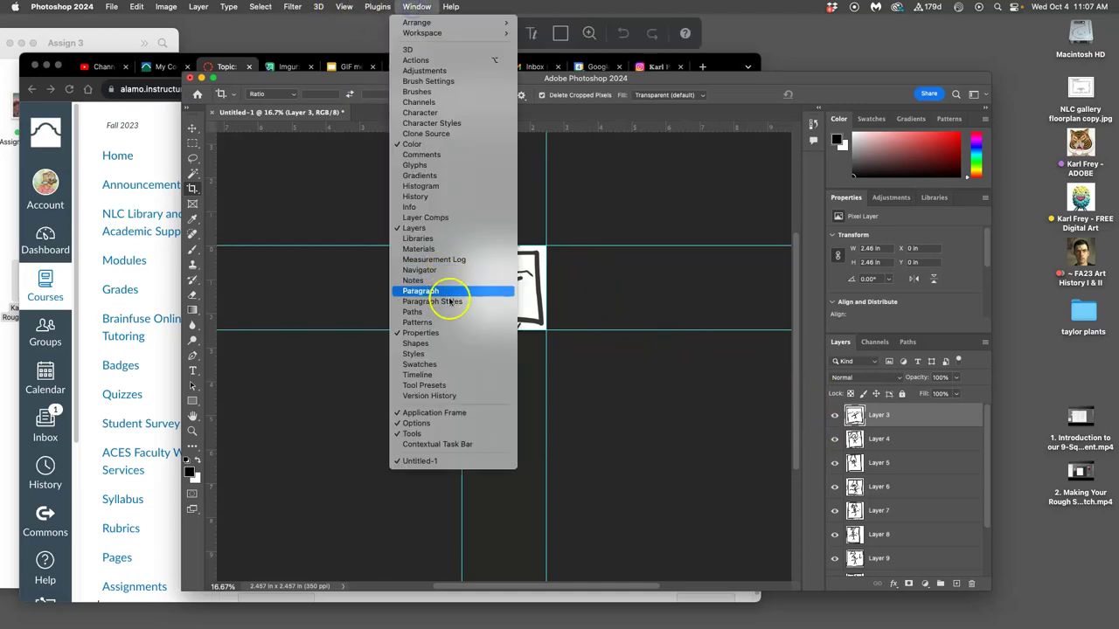
left_click(424, 375)
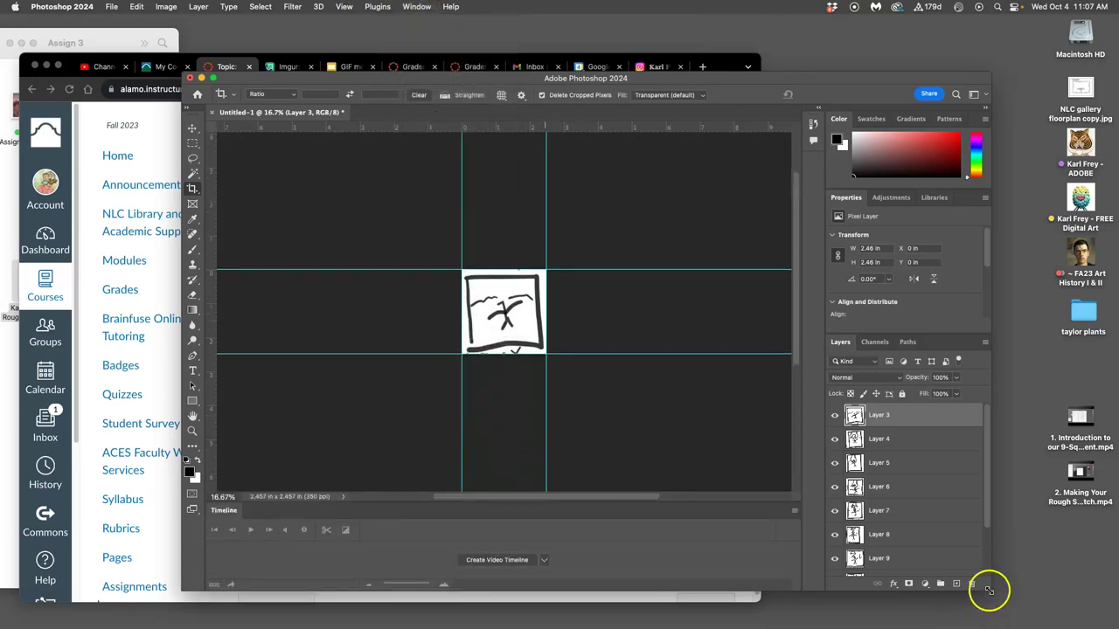
left_click_drag(991, 590, 997, 617)
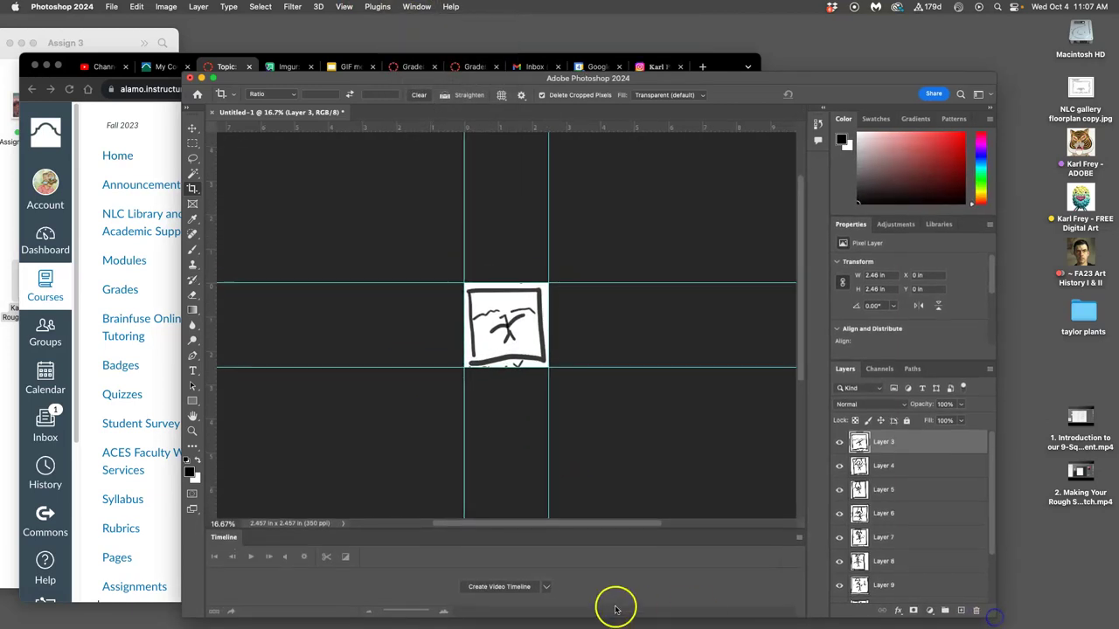
left_click(548, 590)
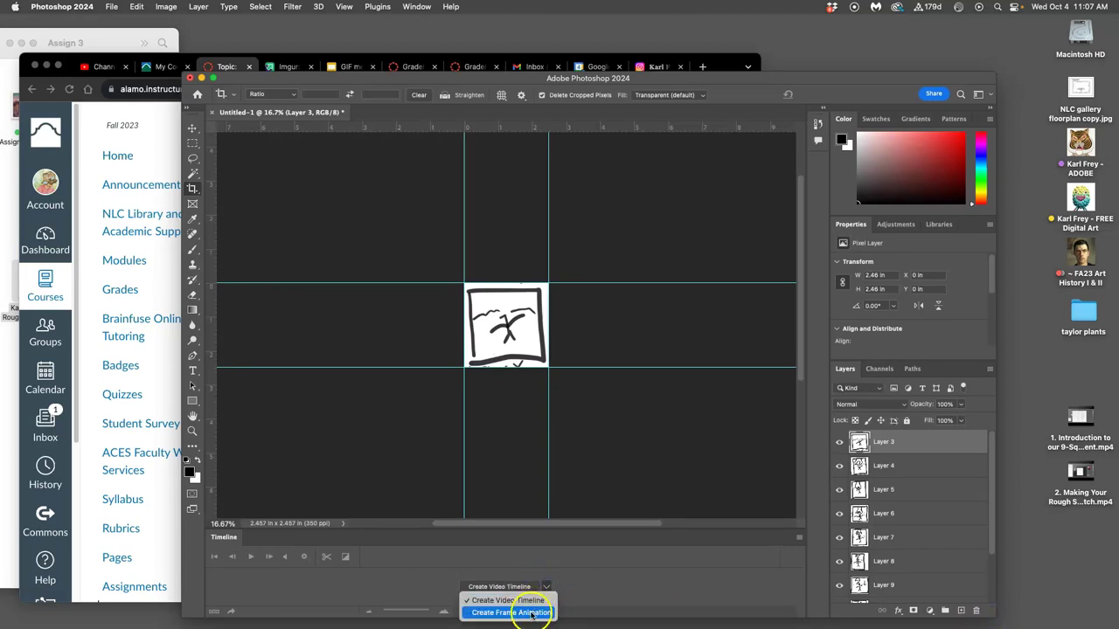
left_click(535, 613)
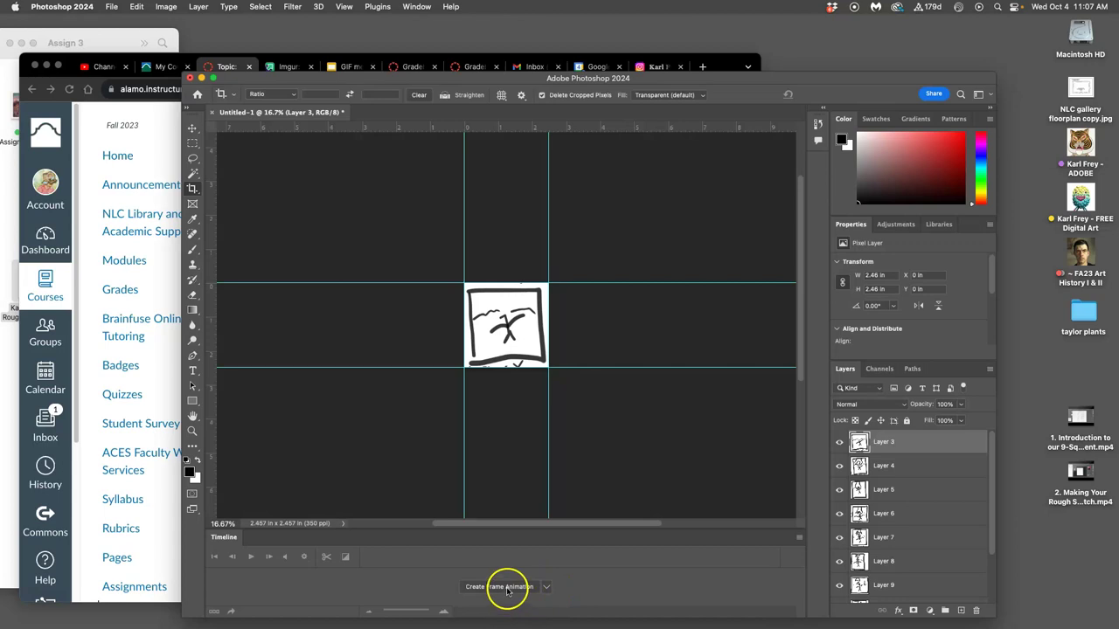
left_click(507, 591)
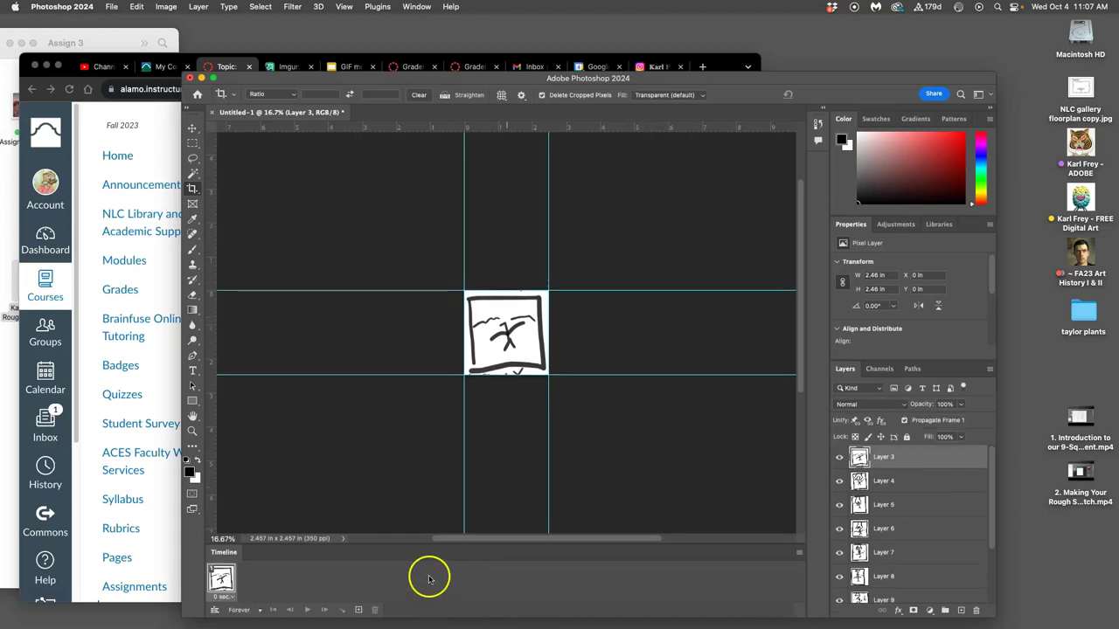
Make frames from layers, delete the extra first frame, and preview the nine-frame playback
left_click(799, 552)
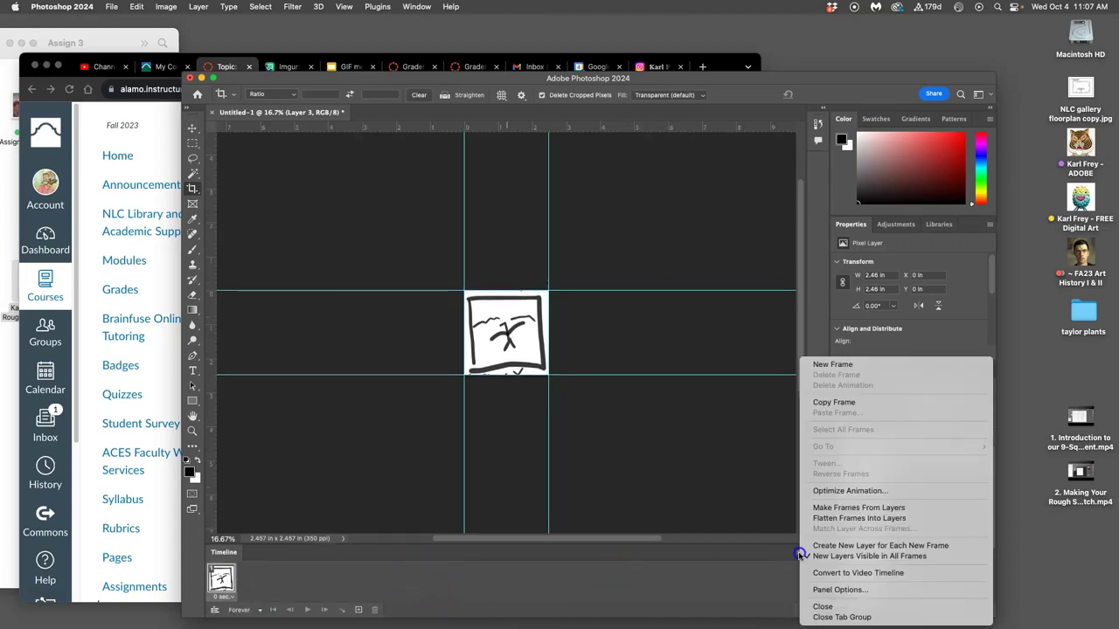
left_click(825, 520)
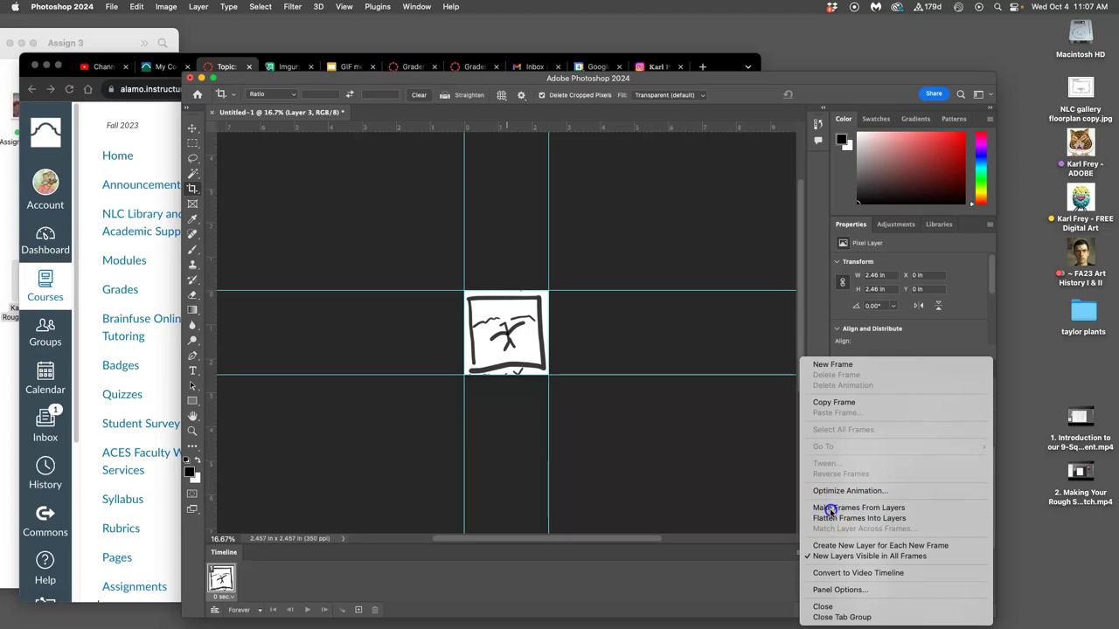
left_click(827, 508)
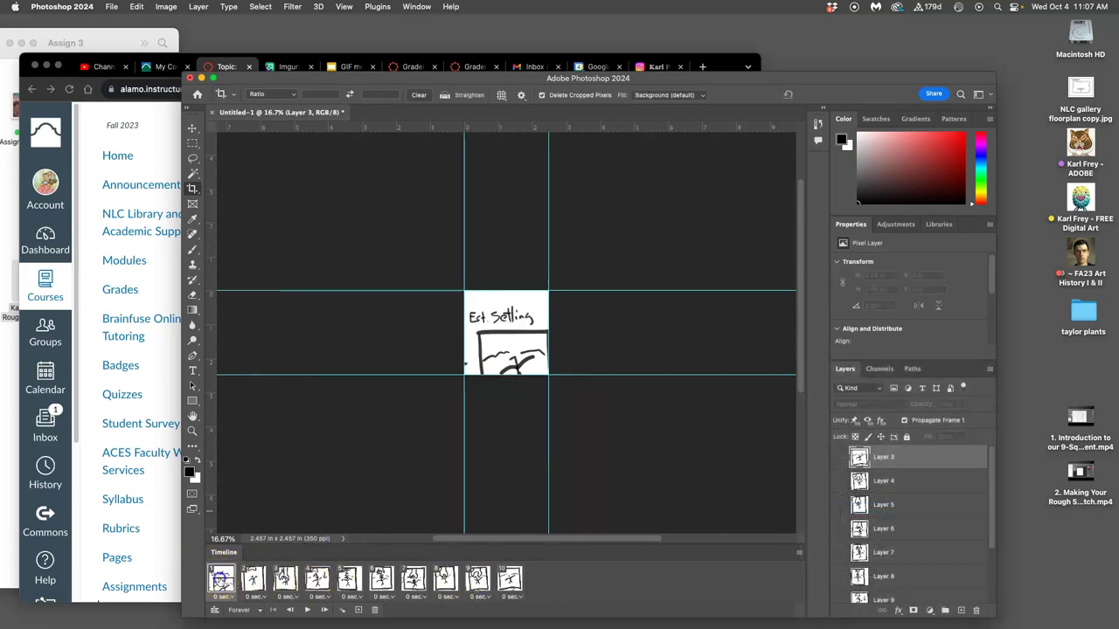
left_click(374, 609)
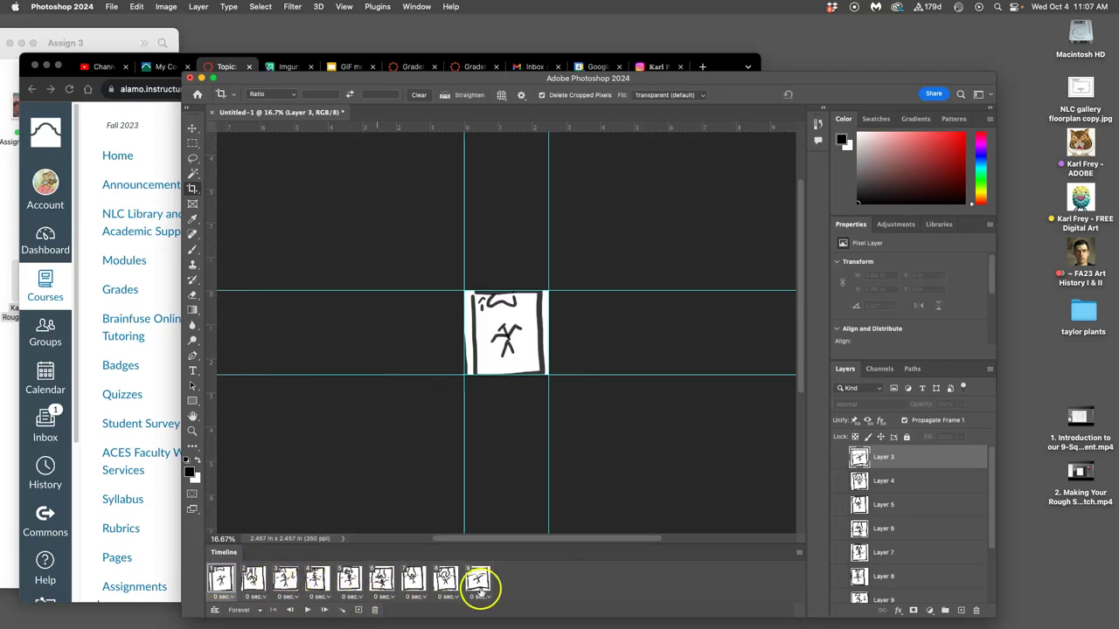
left_click(308, 612)
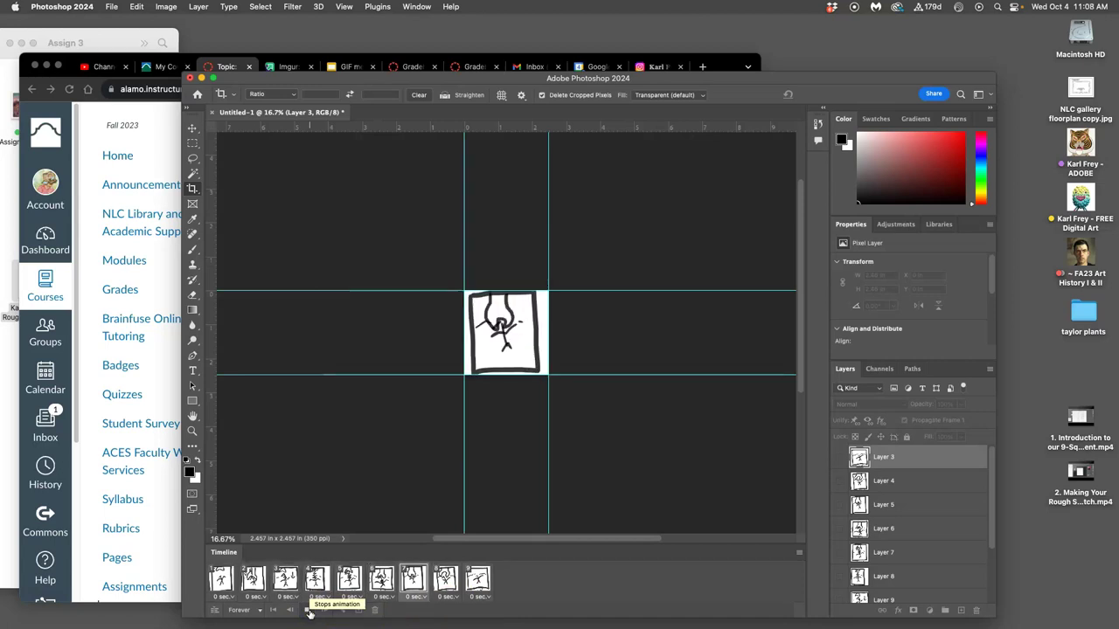
left_click(307, 612)
Set all nine frames to a 0.3-second delay and play the looping animation
left_click(222, 580)
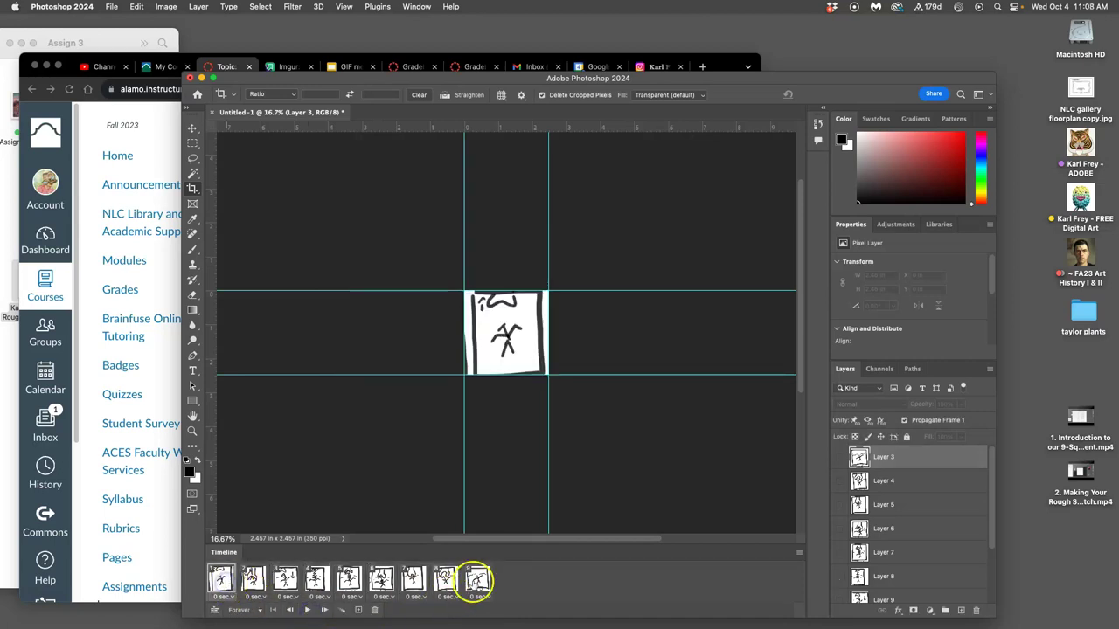
left_click(478, 581, "shift")
left_click(481, 597)
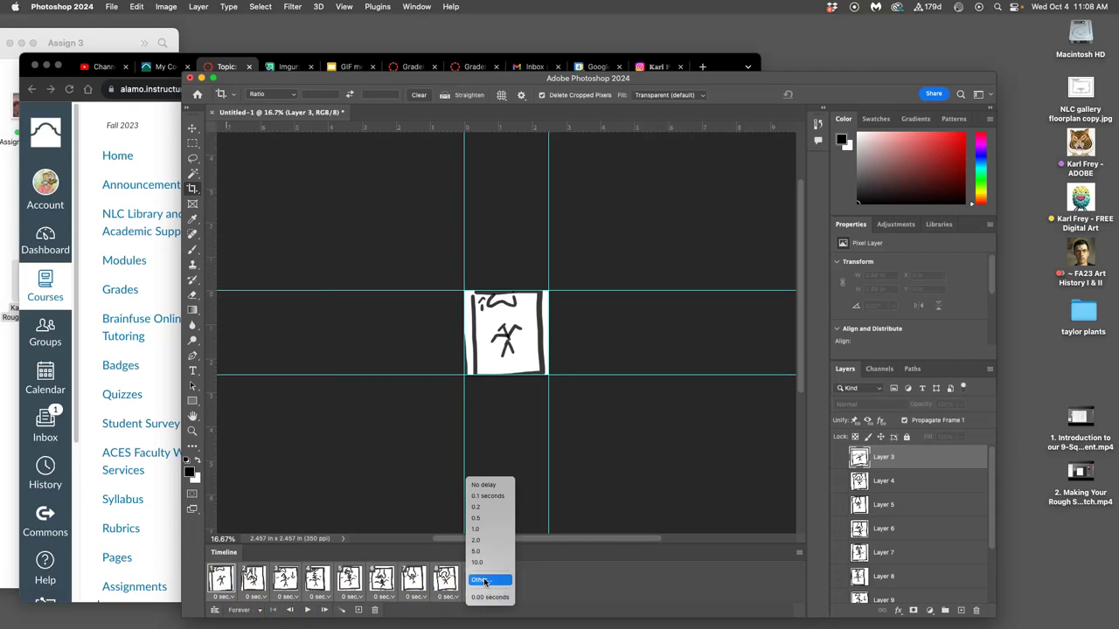
left_click(485, 581)
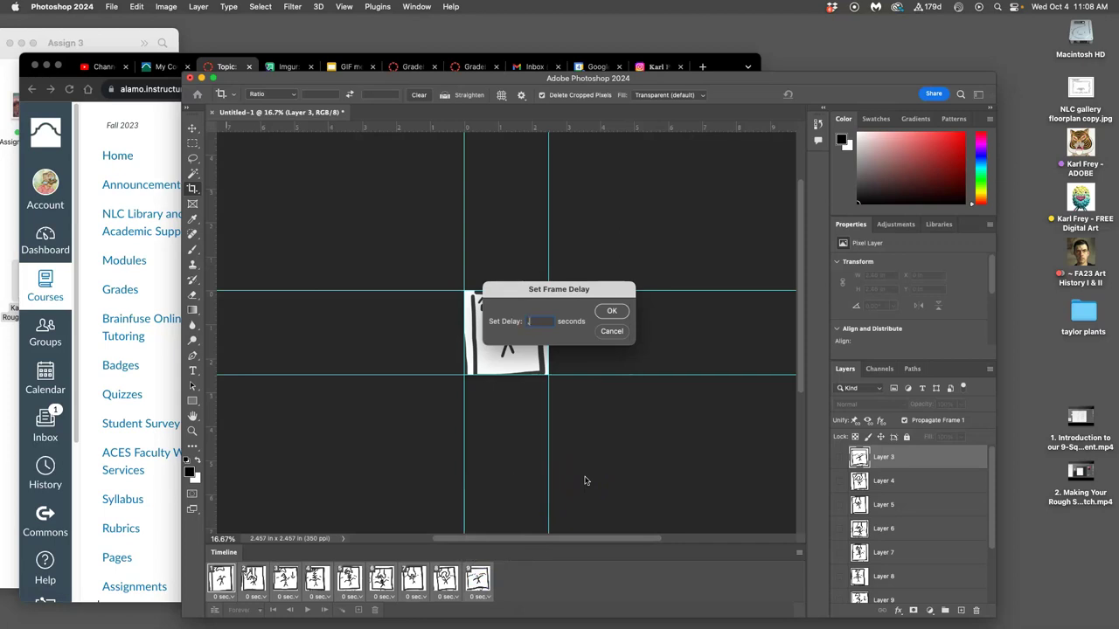
left_click(627, 364)
left_click(610, 310)
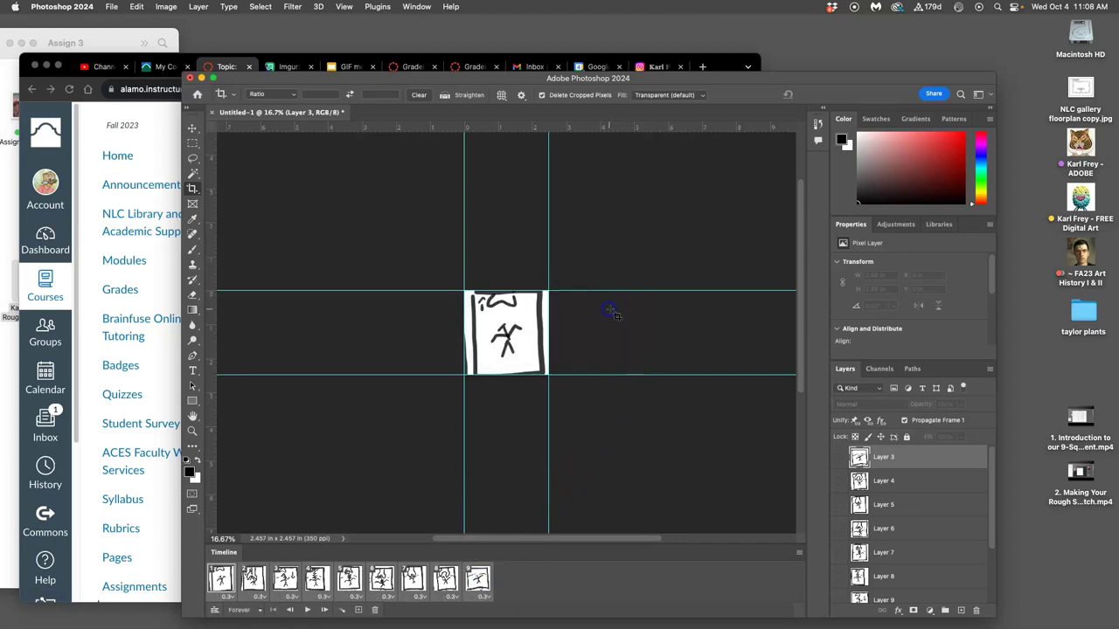
left_click(309, 610)
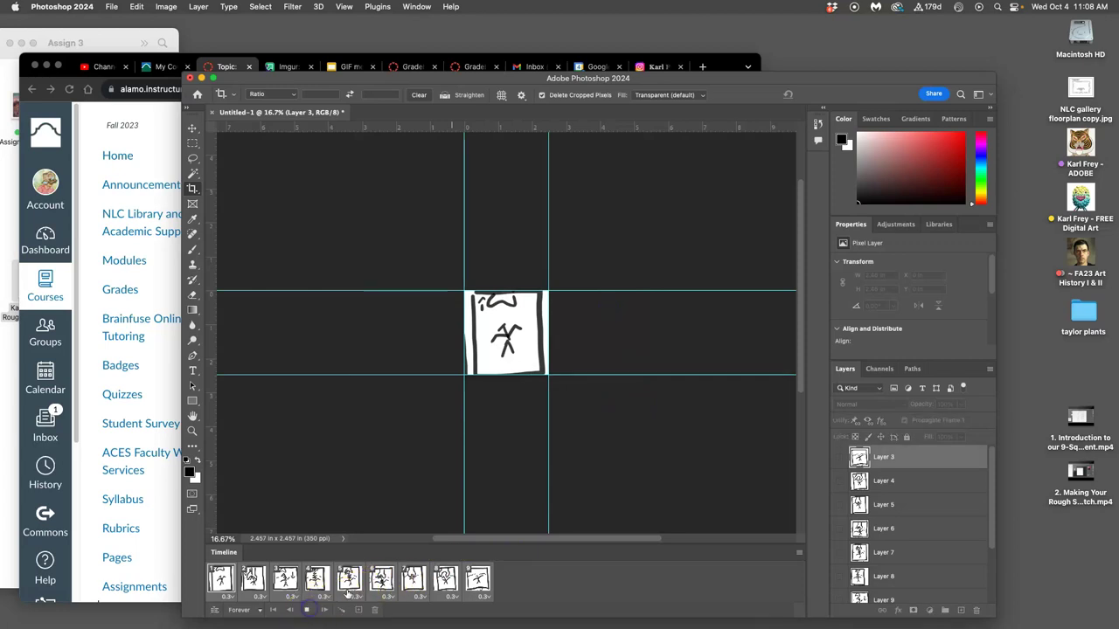
key("super+equal")
key("super+equal")
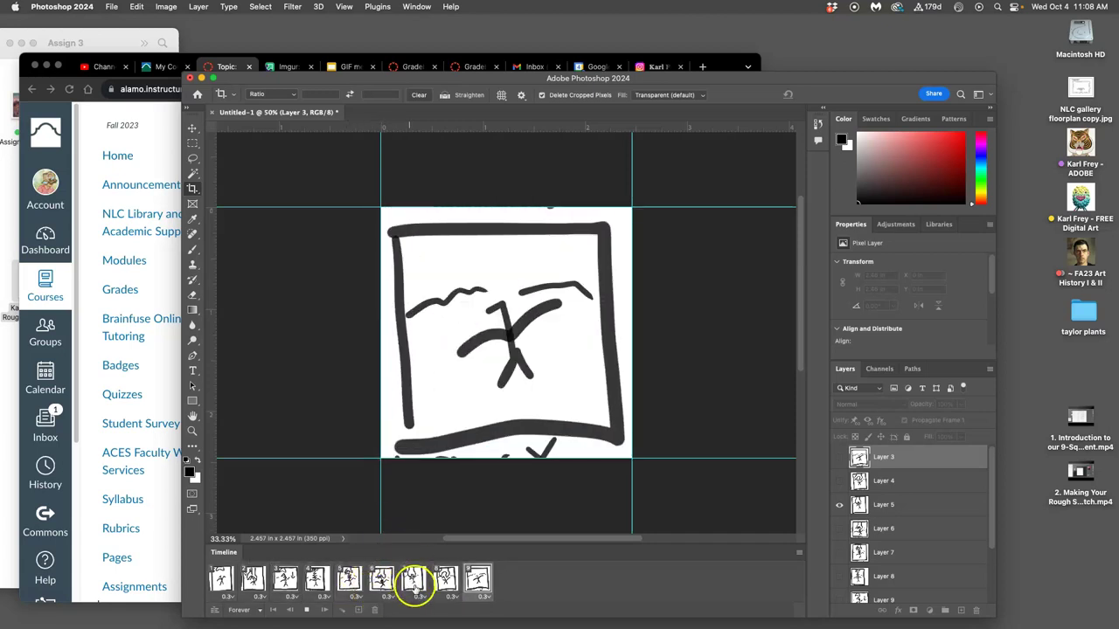
Stop playback and export the animation via Save for Web as Untitled-1.gif
left_click(306, 609)
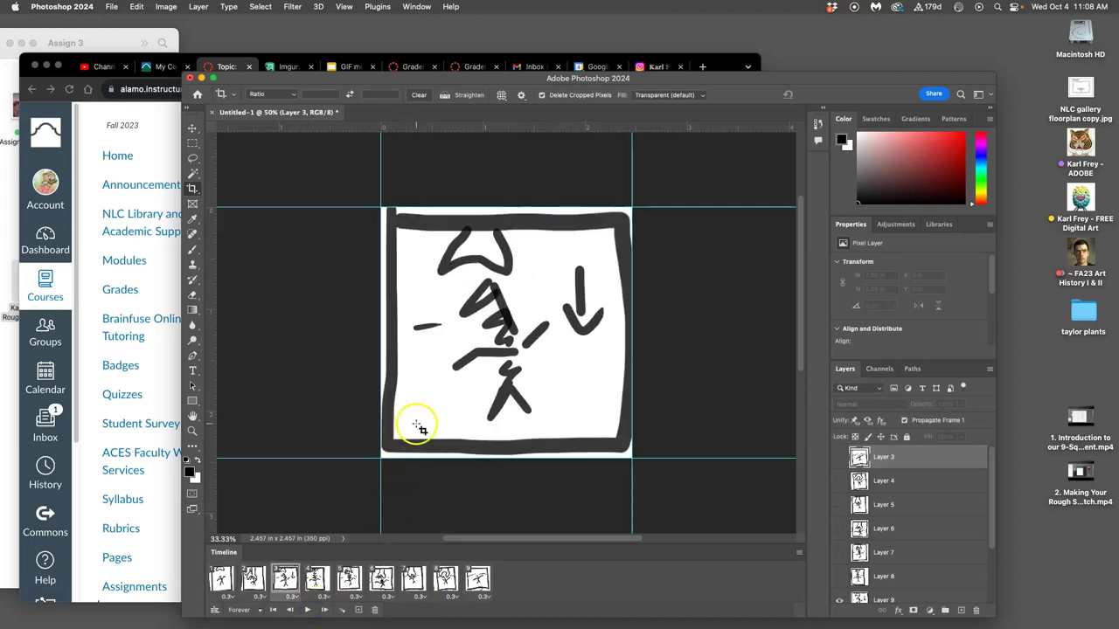
left_click(113, 7)
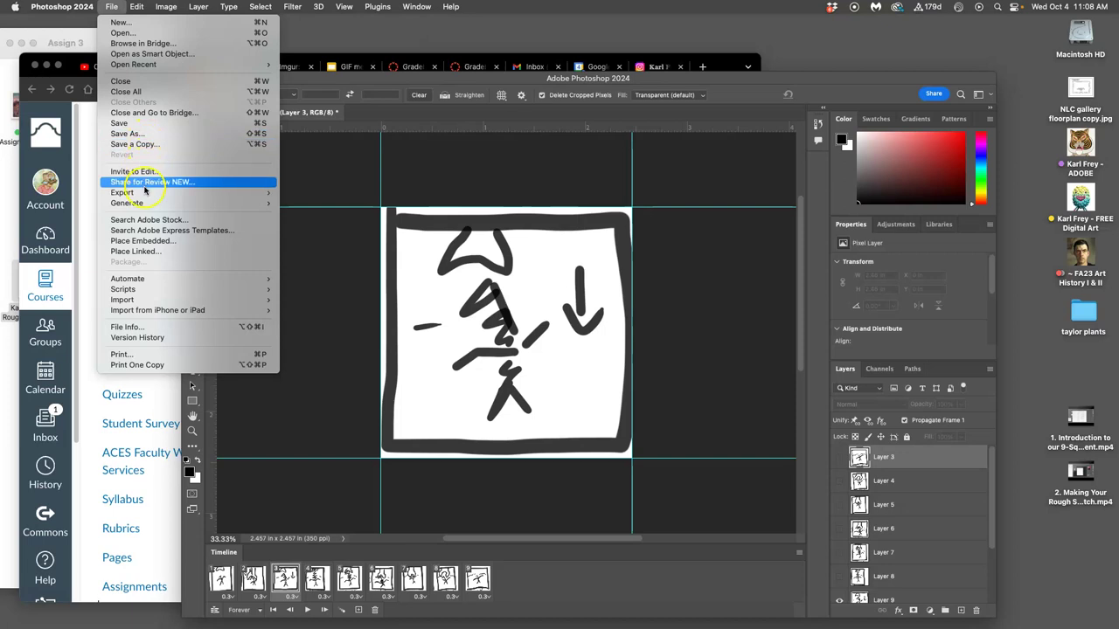
mouse_move(140, 192)
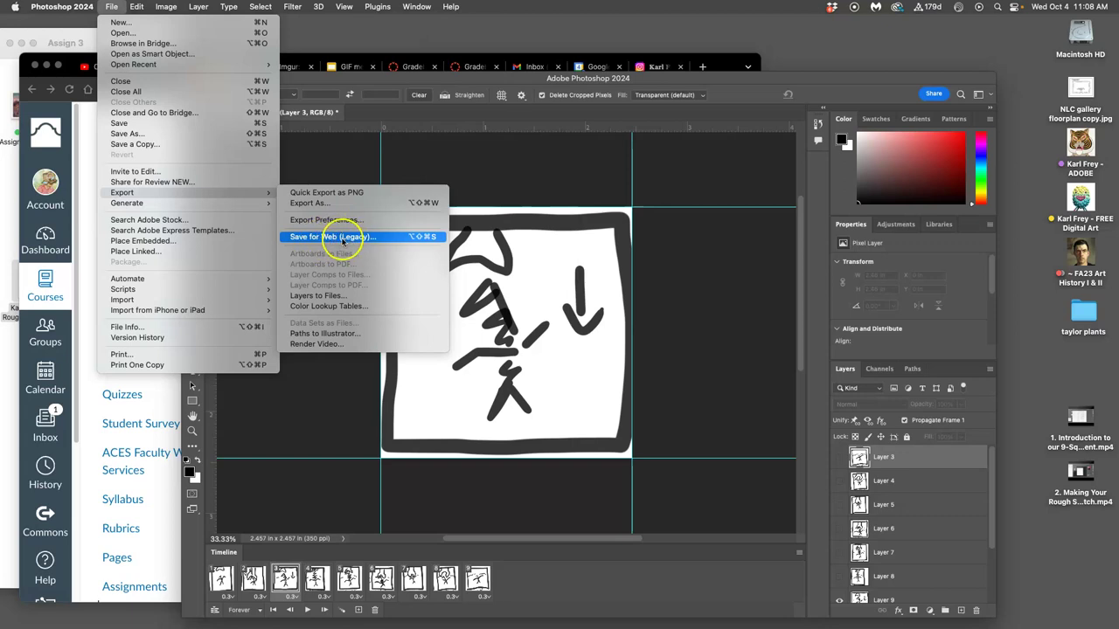
left_click(343, 238)
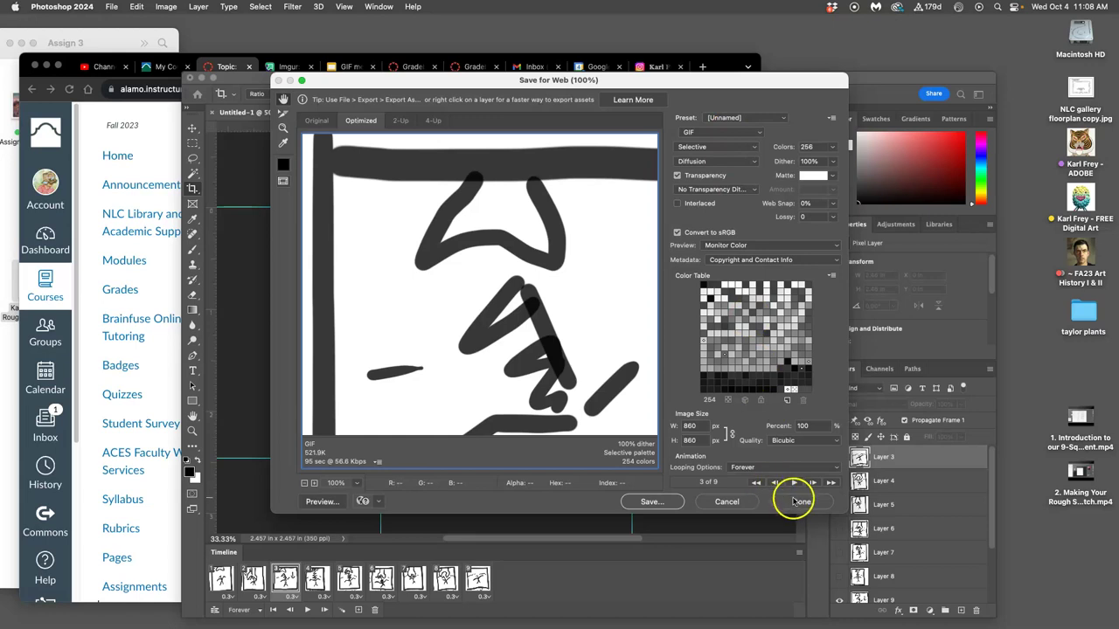
left_click(654, 502)
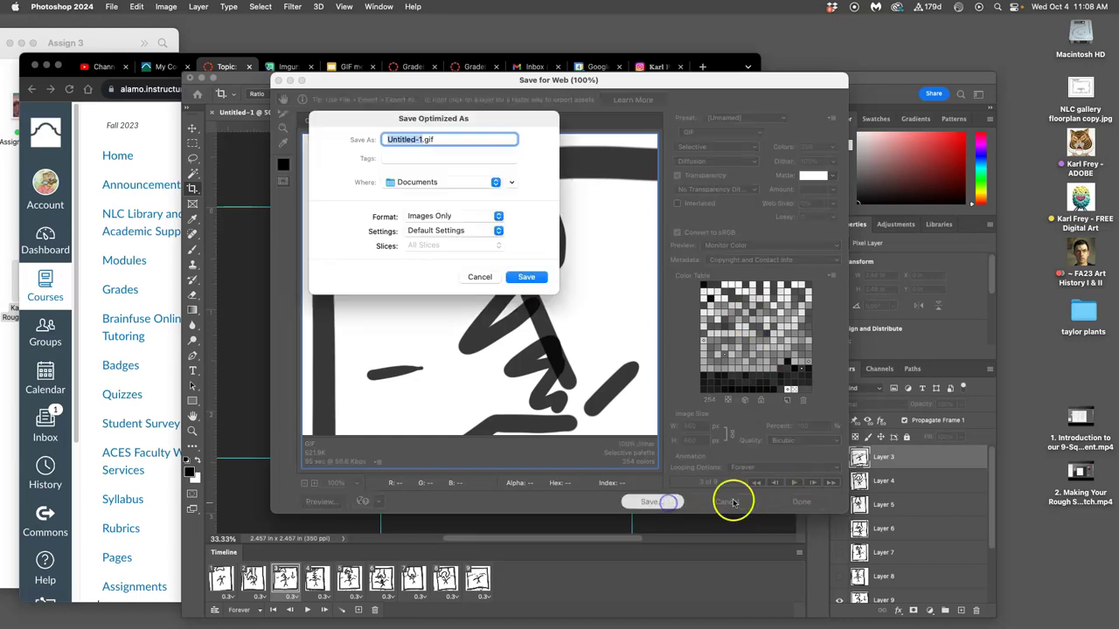
left_click(527, 277)
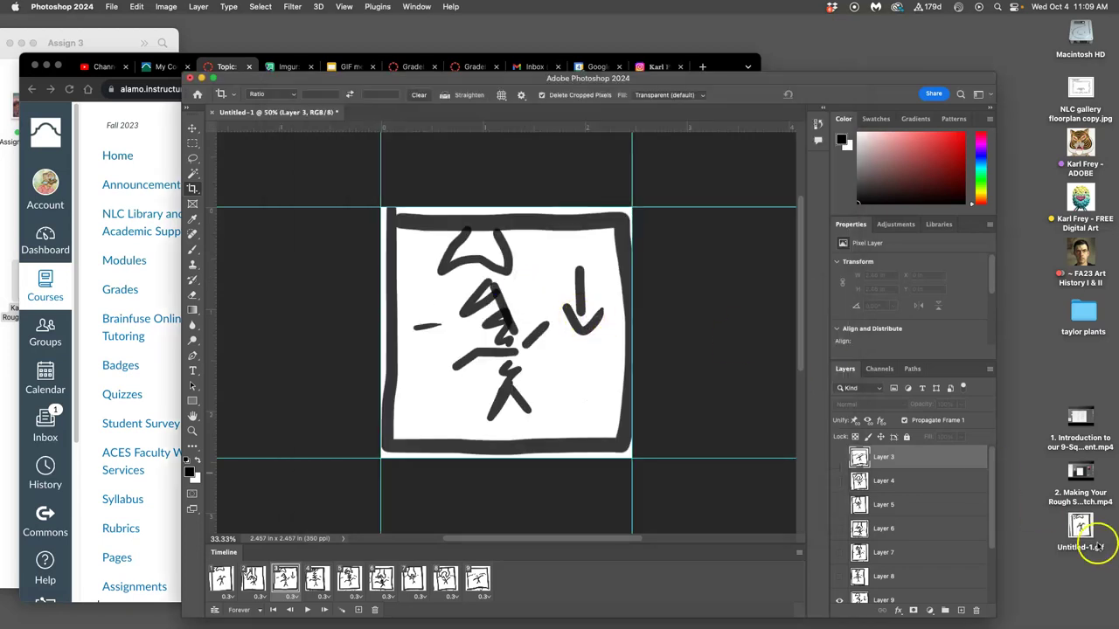
Rename the desktop GIF to Animatic.gif and close the Photoshop document without saving
left_click(1079, 544)
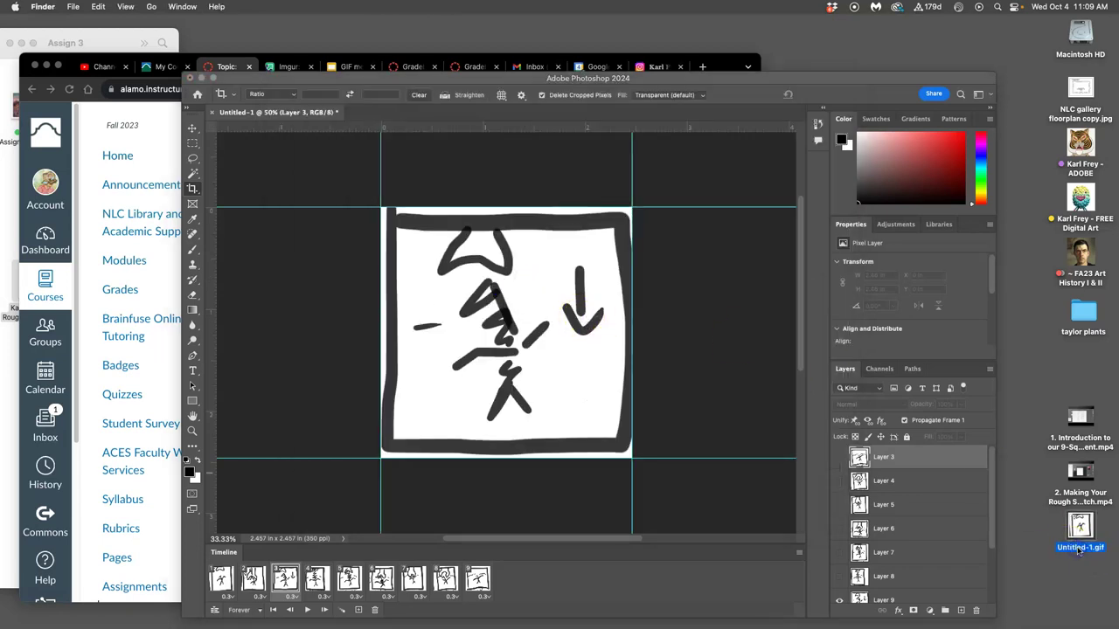
left_click(1049, 559)
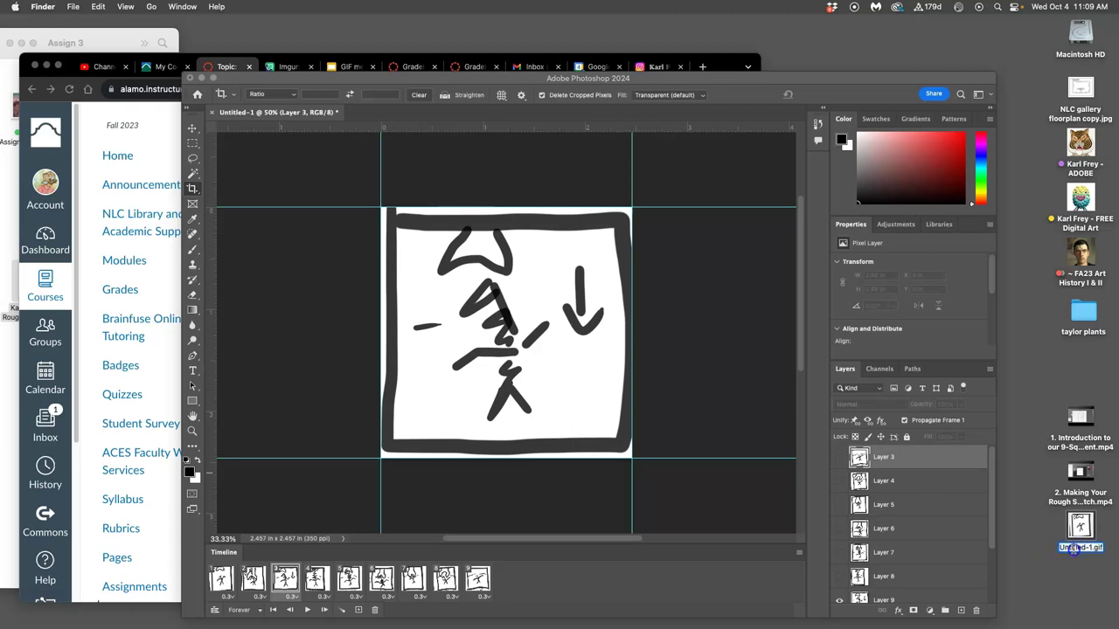
left_click(1032, 523)
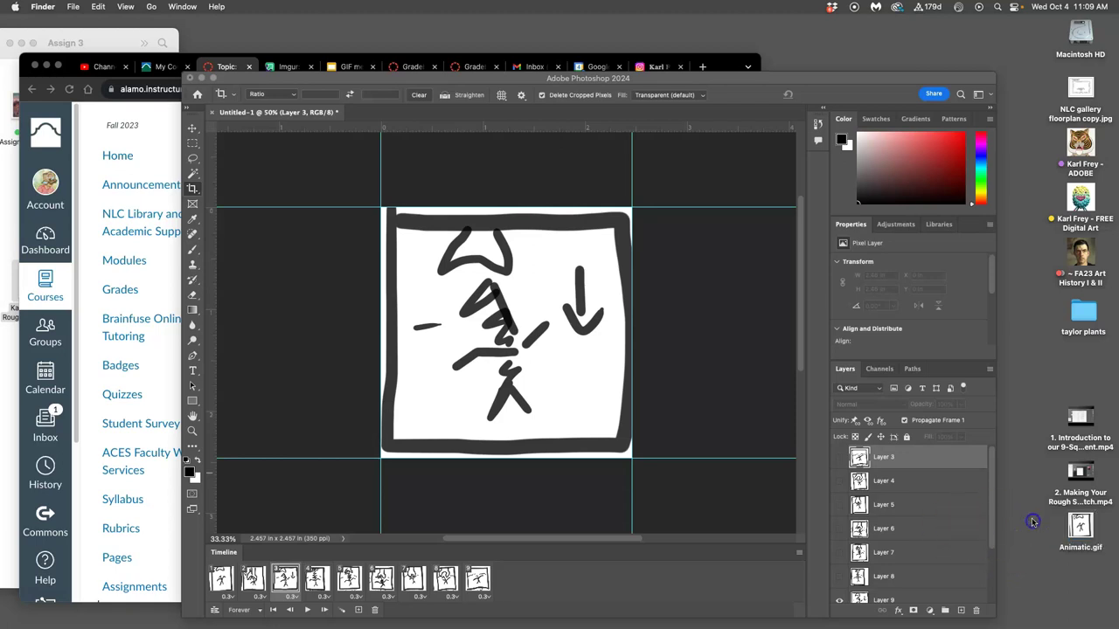
left_click(190, 78)
left_click(541, 252)
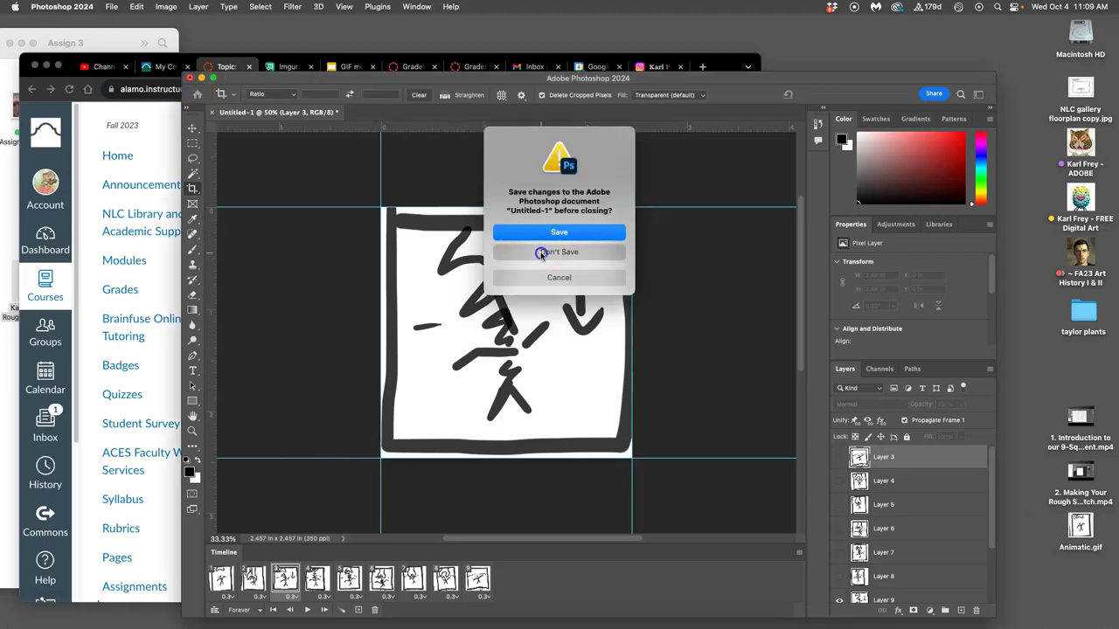
Open the instructor's example post in Canvas for editing
scroll(615, 261, "up", 10)
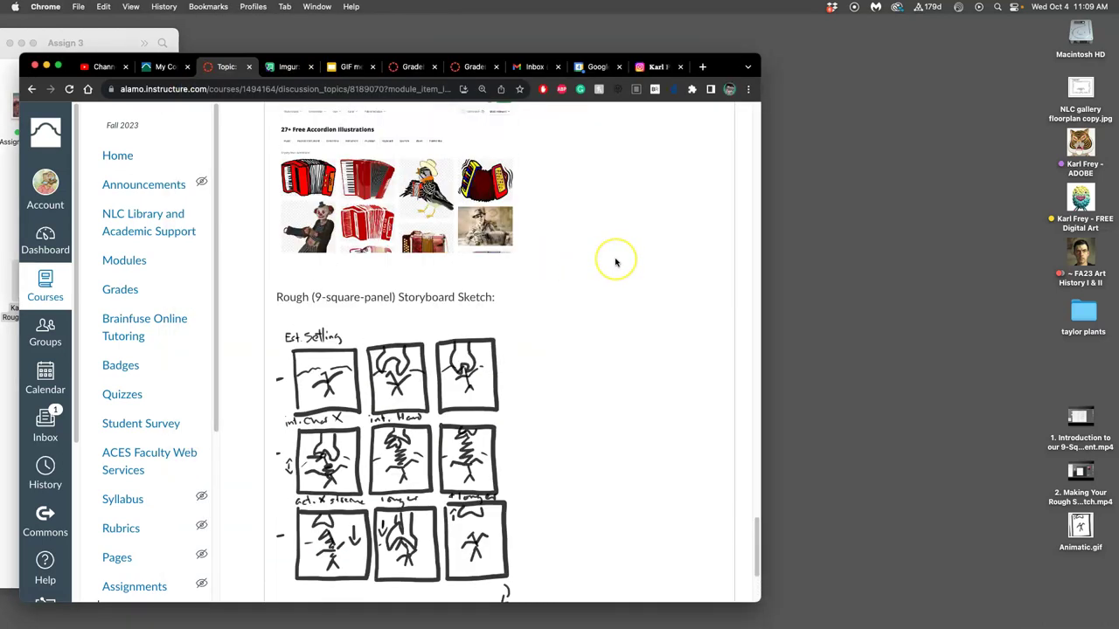
left_click(711, 388)
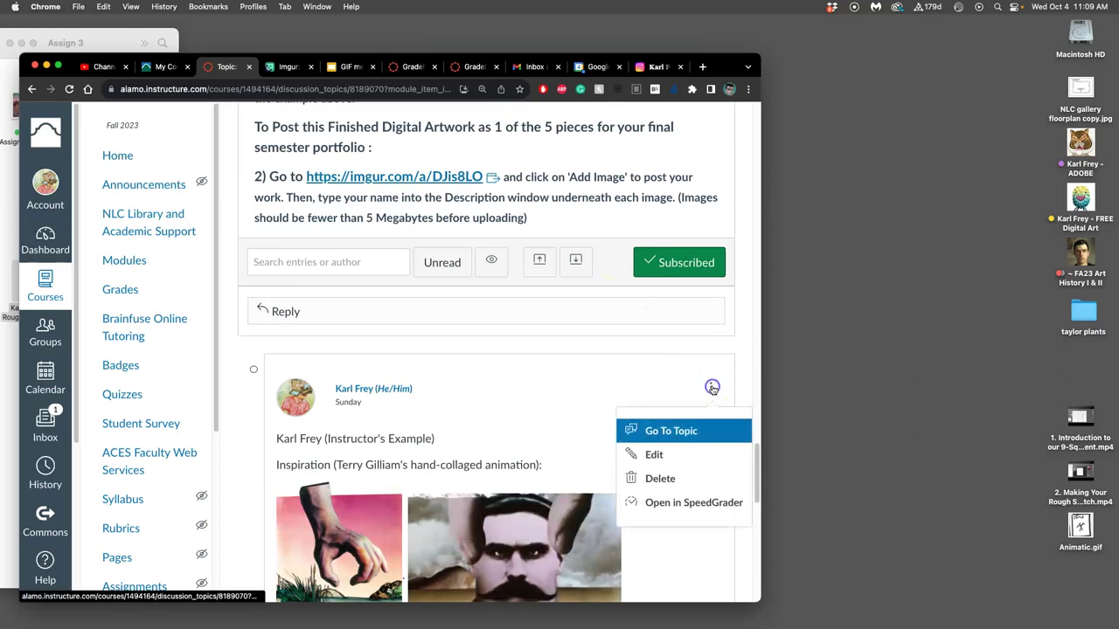
scroll(656, 348, "down", 3)
scroll(657, 345, "down", 2)
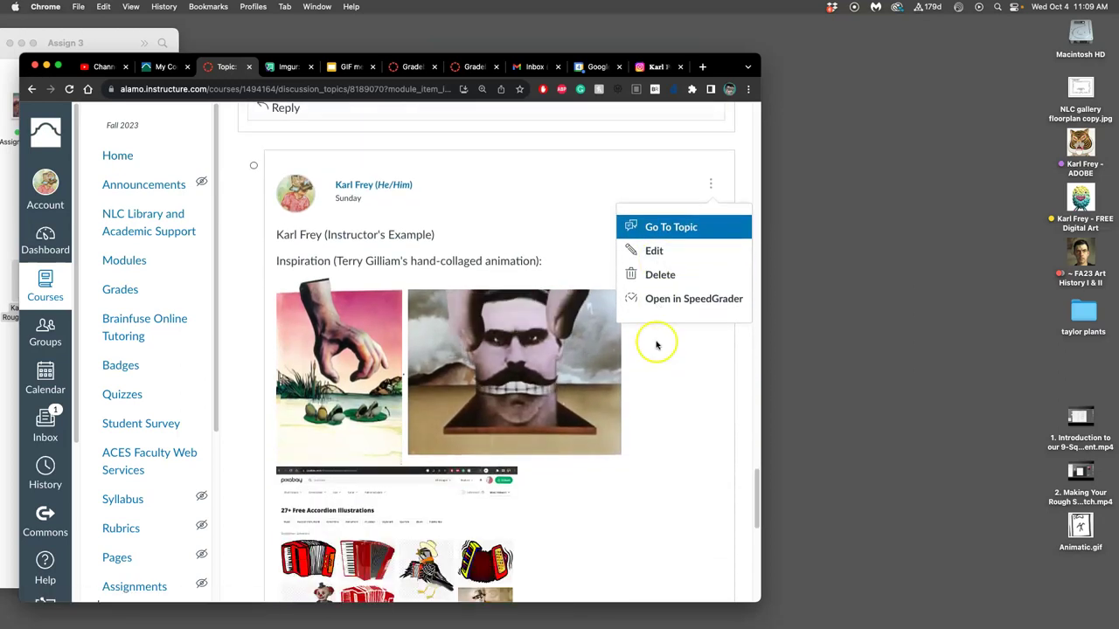
left_click(655, 255)
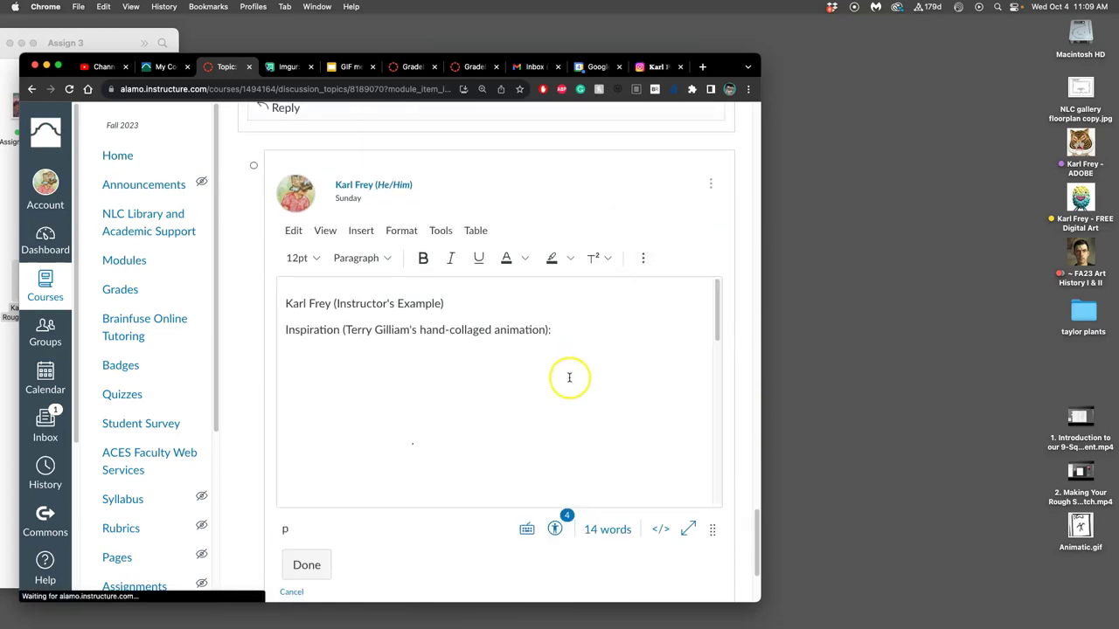
scroll(569, 378, "down", 10)
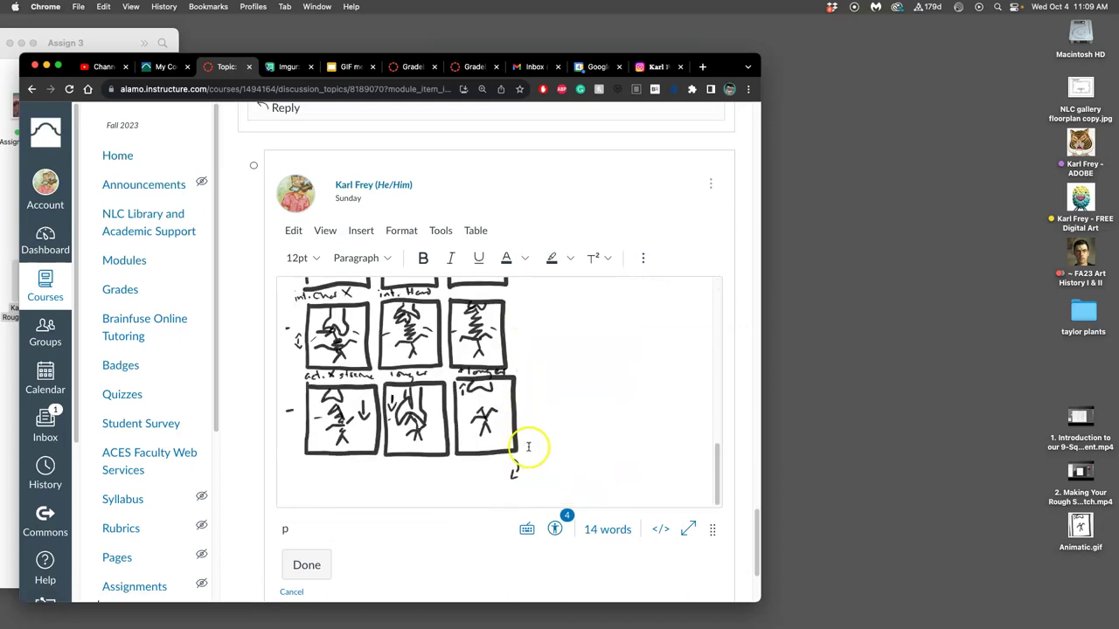
Insert Animatic.gif on a new line below the storyboard sketch and resize it to 300×300
left_click(539, 444)
key("Return")
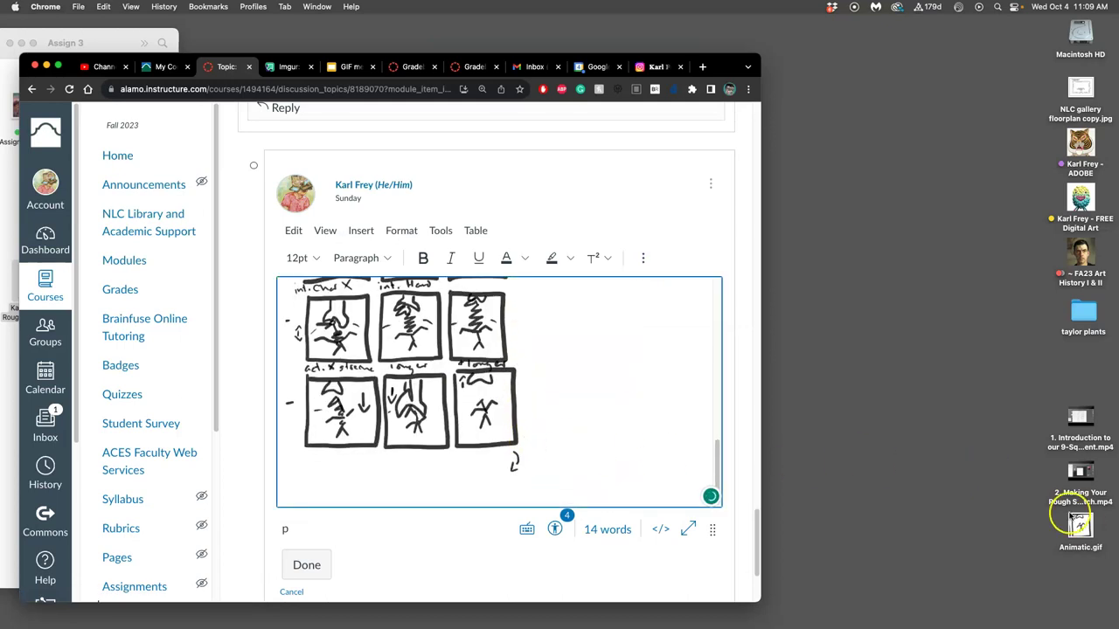
left_click_drag(1080, 524, 312, 495)
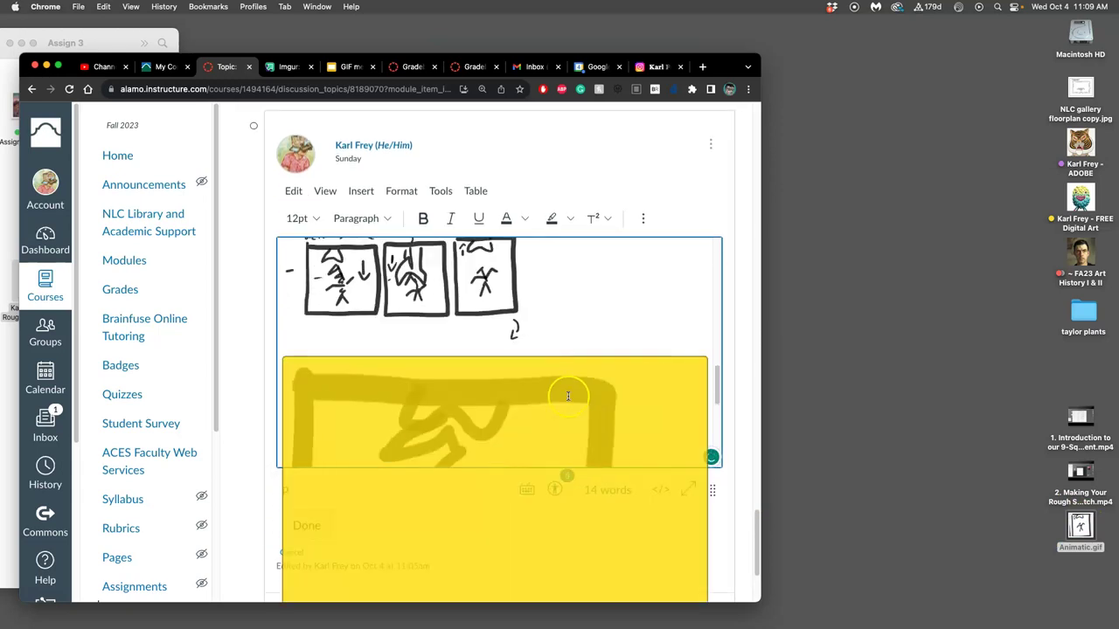
left_click(583, 395)
left_click_drag(705, 358, 523, 370)
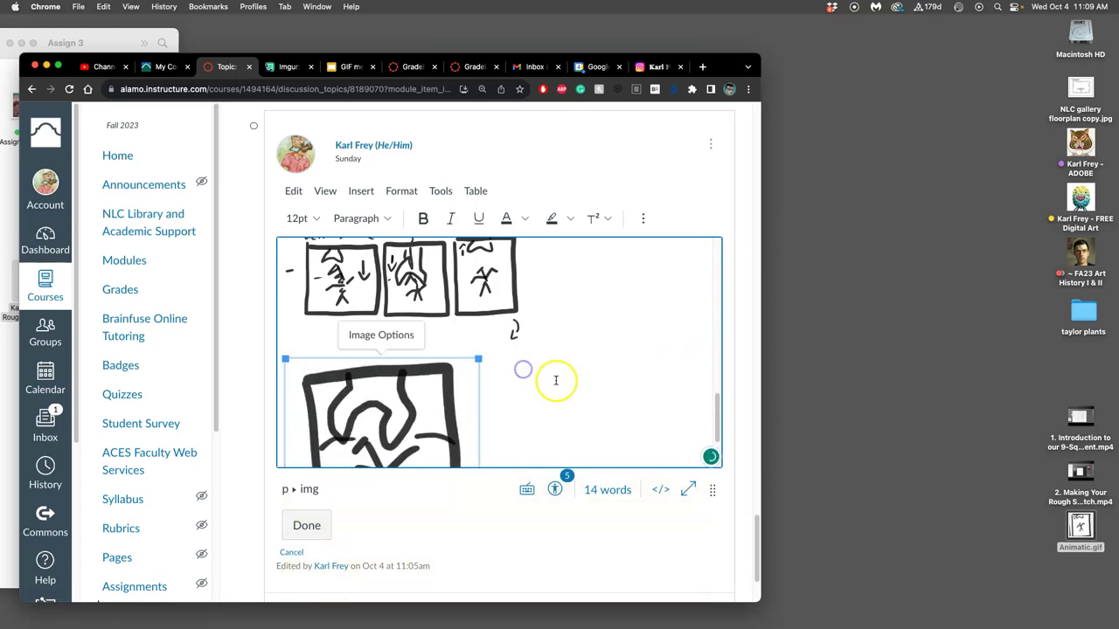
Save the edited post with the animated GIF and review the result
scroll(560, 391, "down", 3)
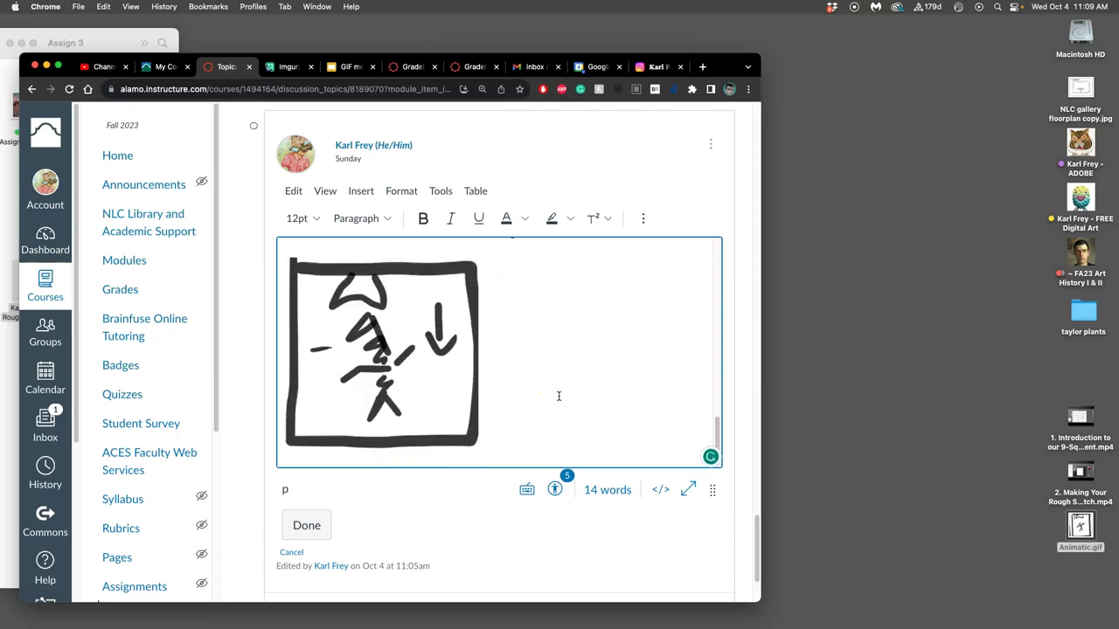
left_click(308, 526)
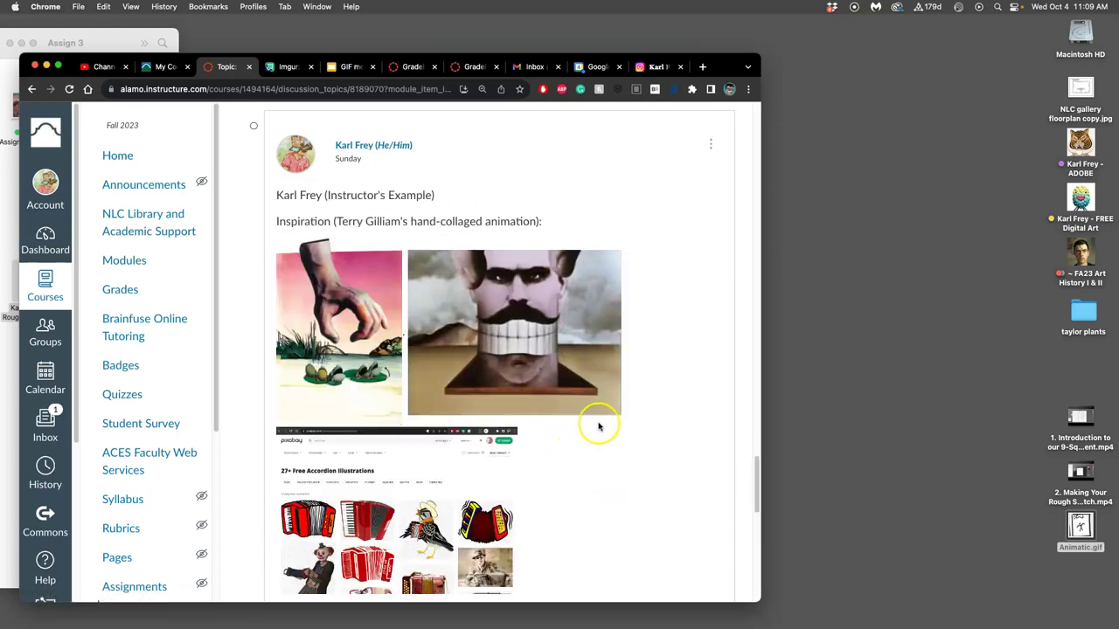
scroll(602, 426, "down", 3)
scroll(602, 425, "down", 6)
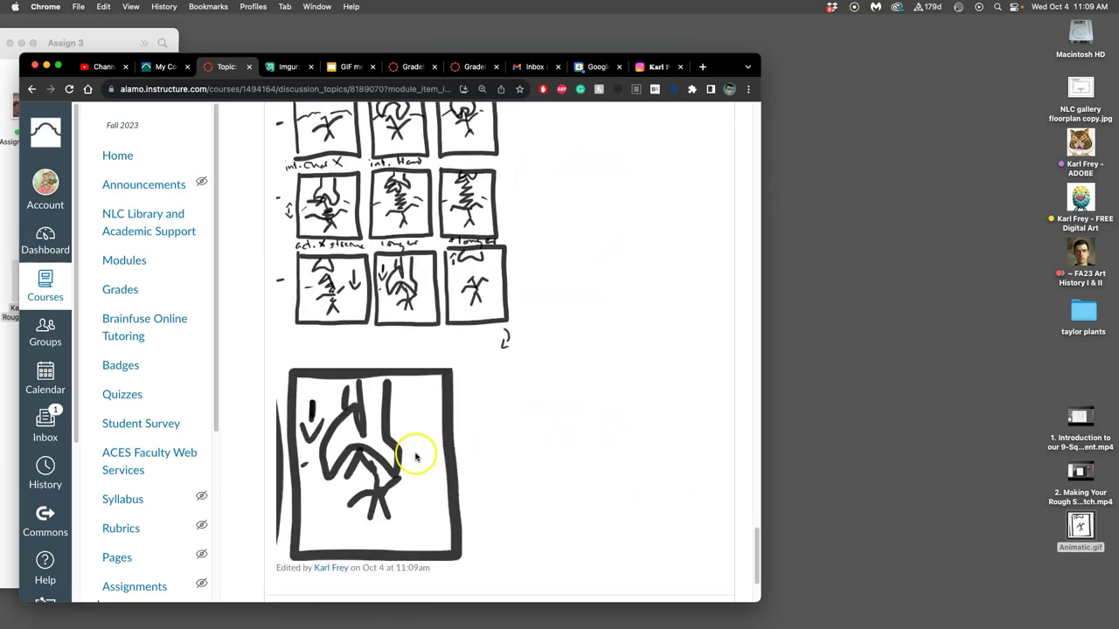
scroll(533, 429, "up", 7)
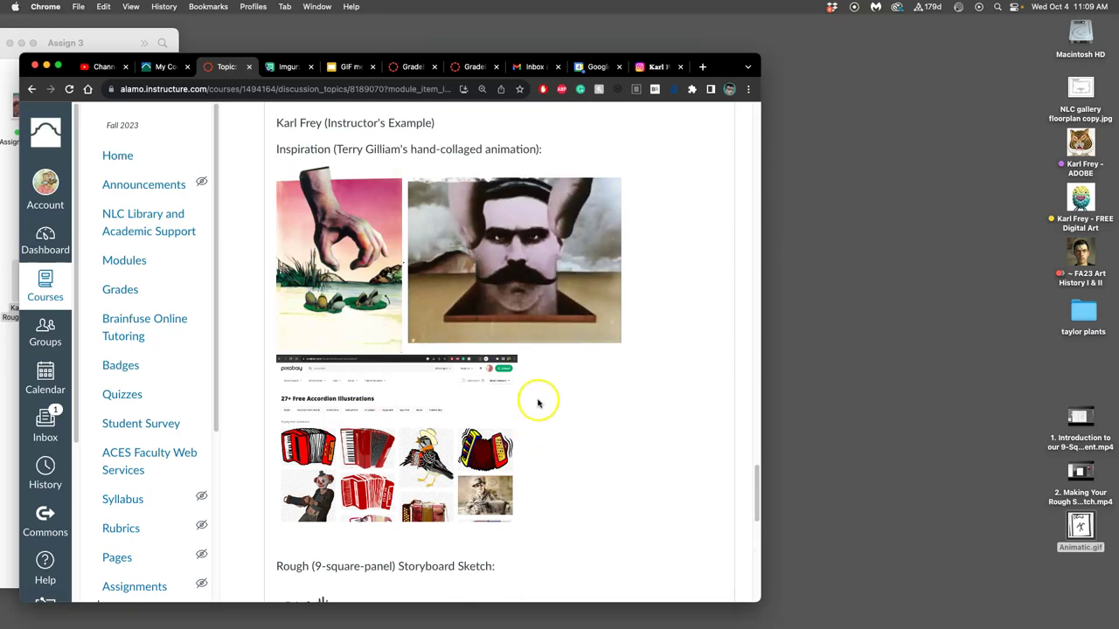
Save the example GIF to the desktop and open it in an enlarged Preview window
left_click_drag(538, 258, 906, 244)
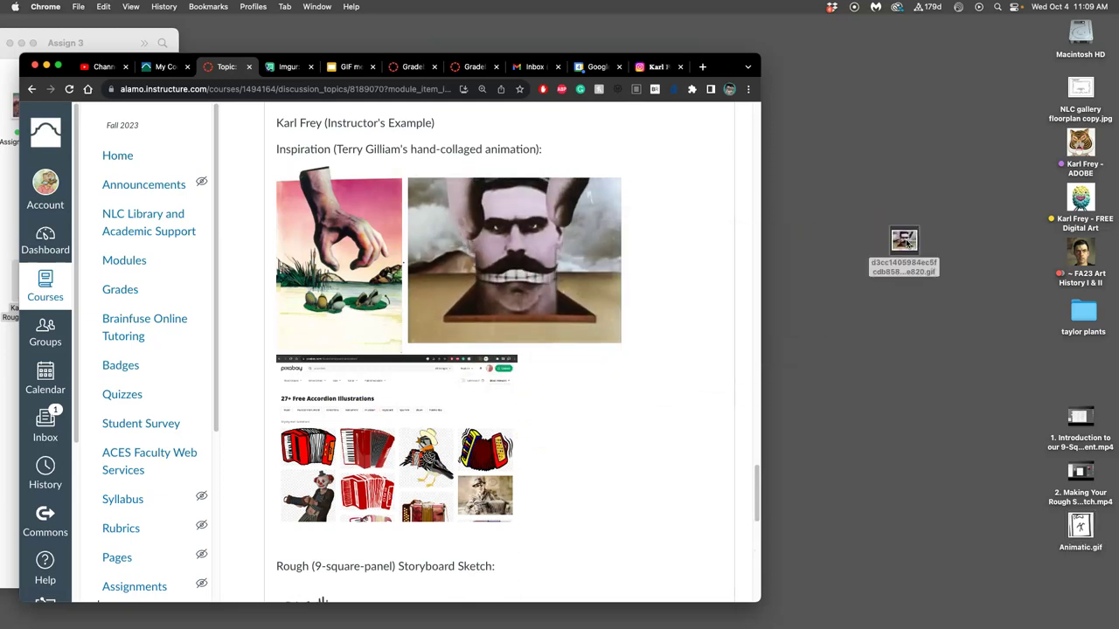
right_click(893, 253)
mouse_move(861, 263)
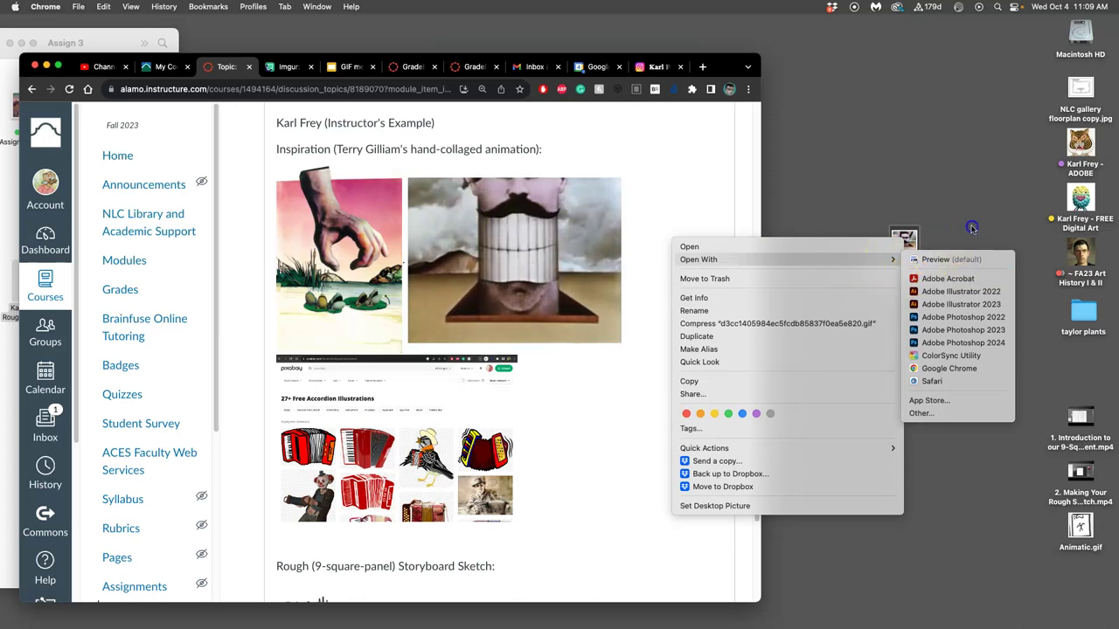
left_click(939, 259)
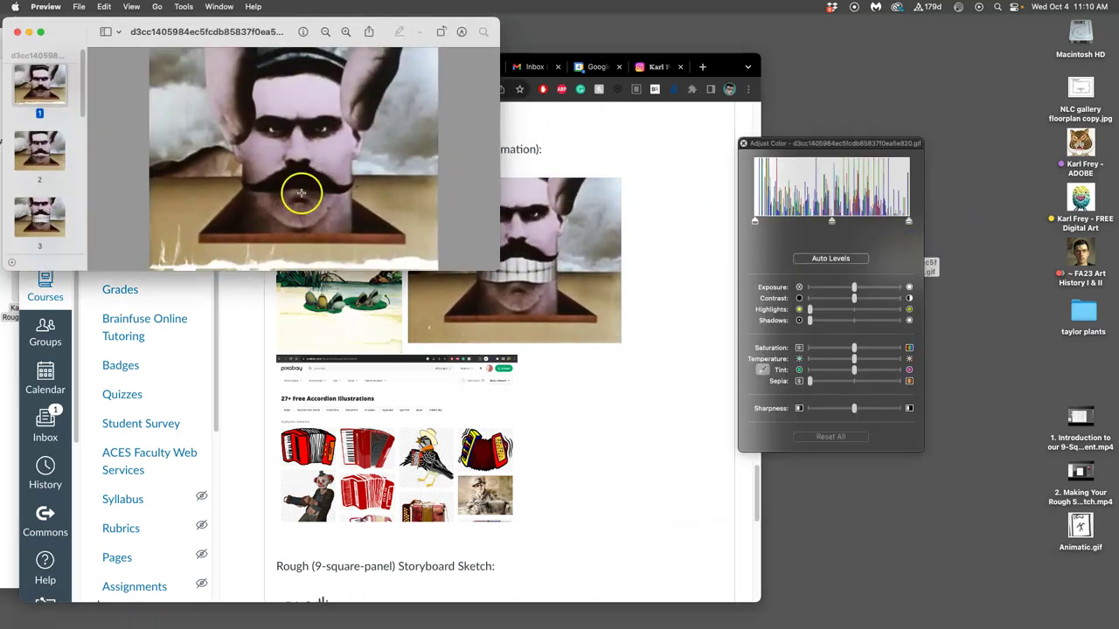
left_click_drag(494, 270, 501, 604)
scroll(45, 259, "down", 2)
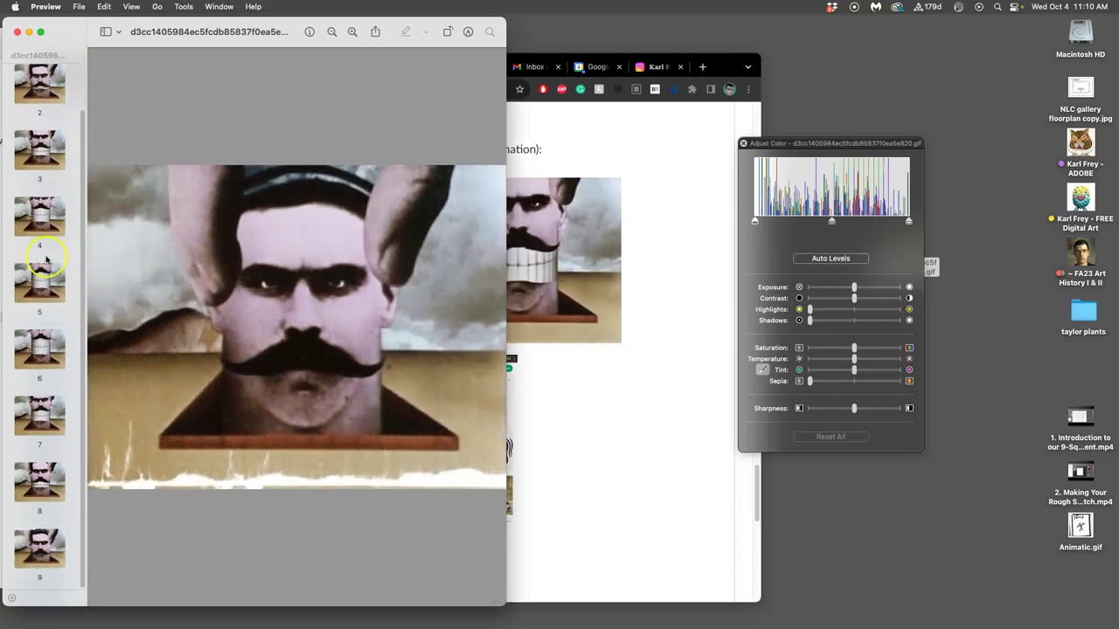
scroll(71, 109, "up", 2)
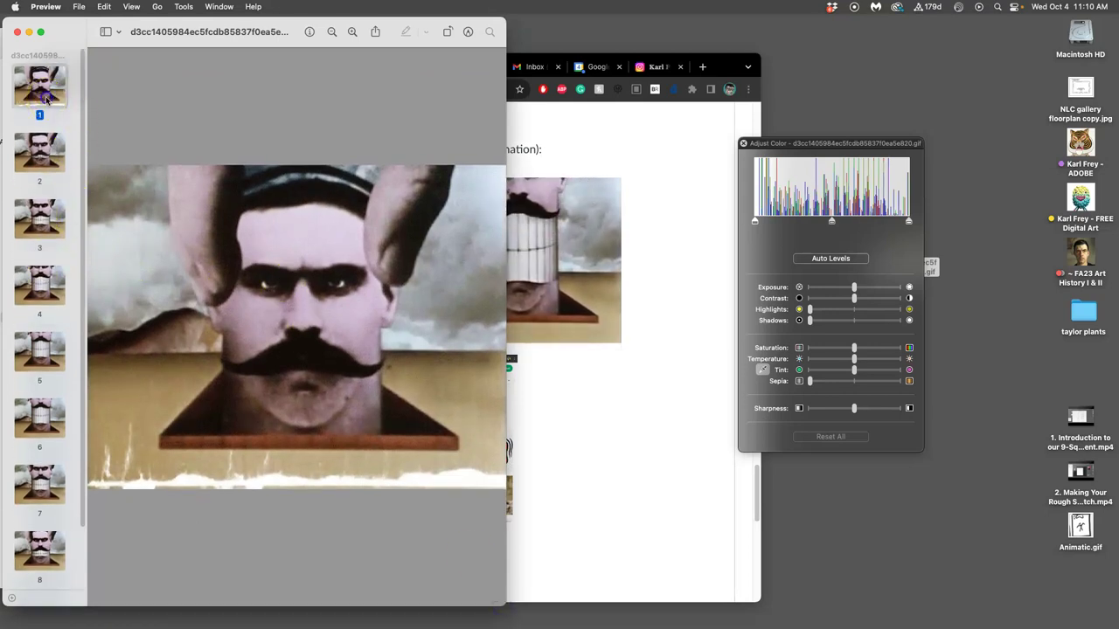
Step through the GIF's frames back and forth, ending on frame 9
key("Down")
key("Down")
key("Down")
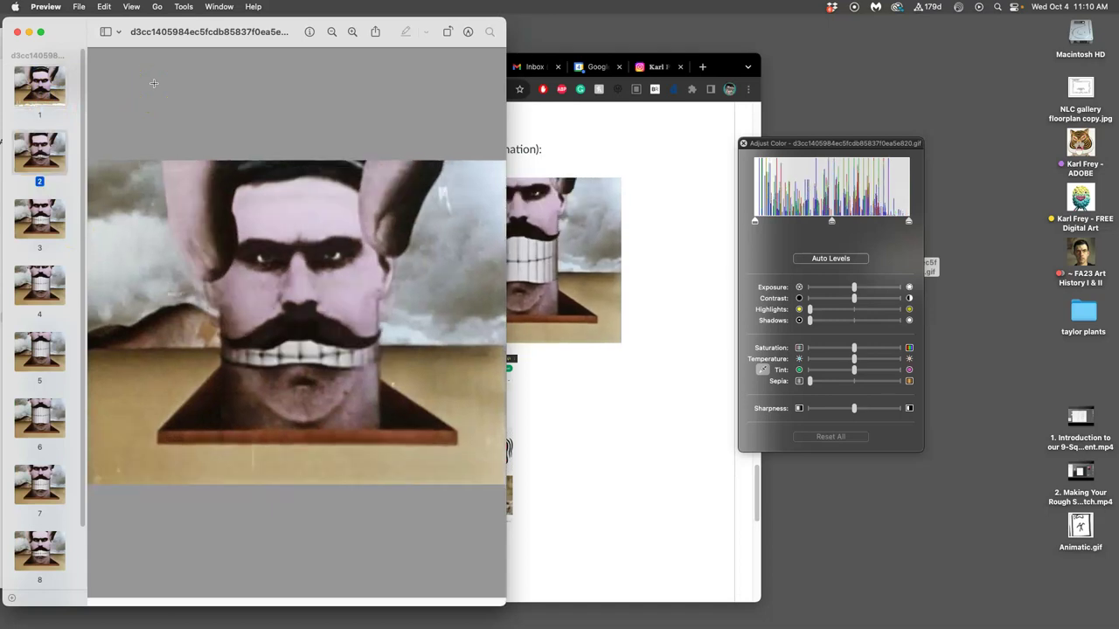
key("Down")
key("Down")
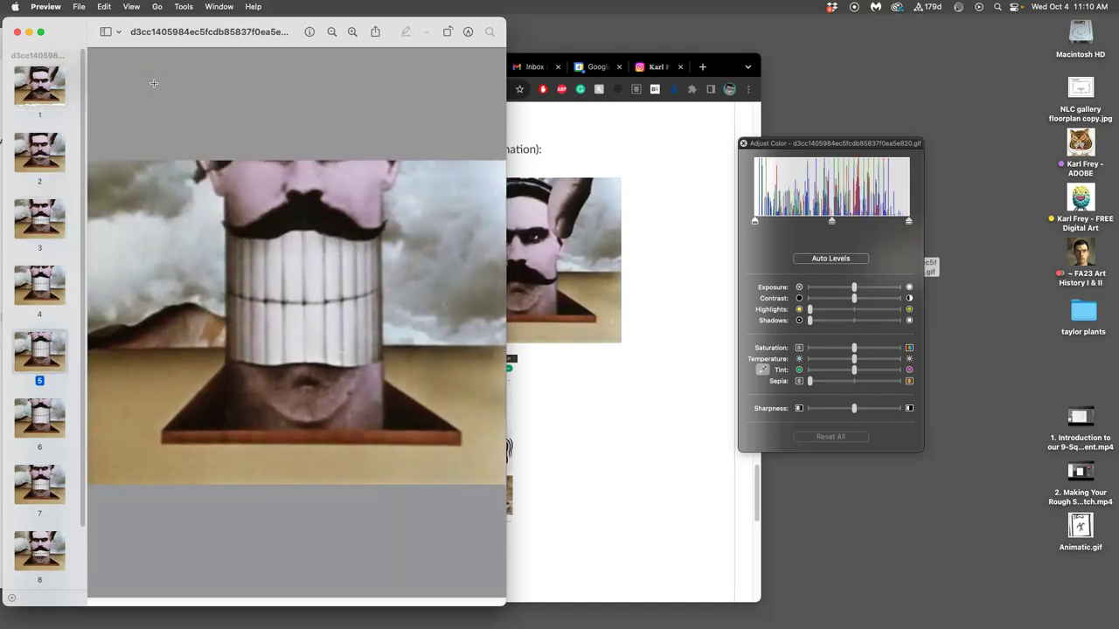
key("Up")
key("Down")
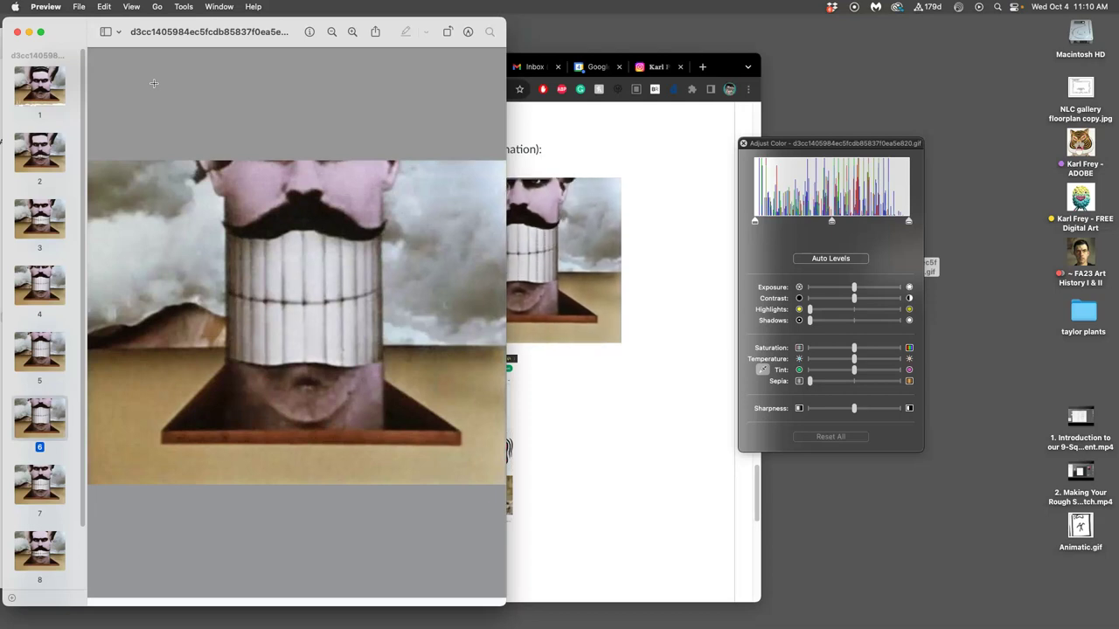
key("Down")
key("Down")
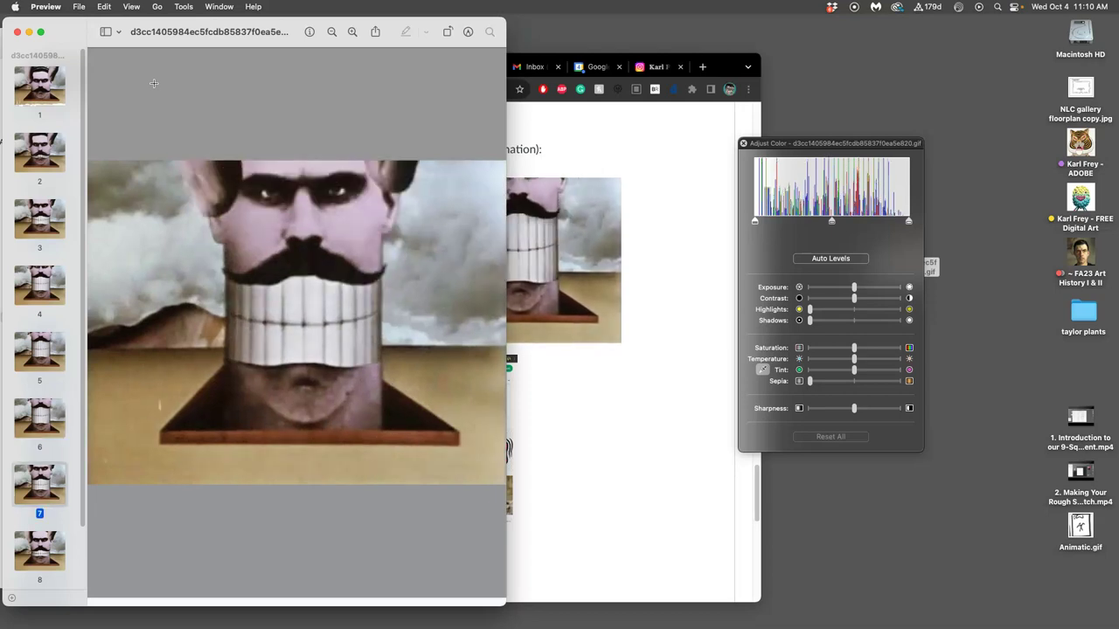
key("Down")
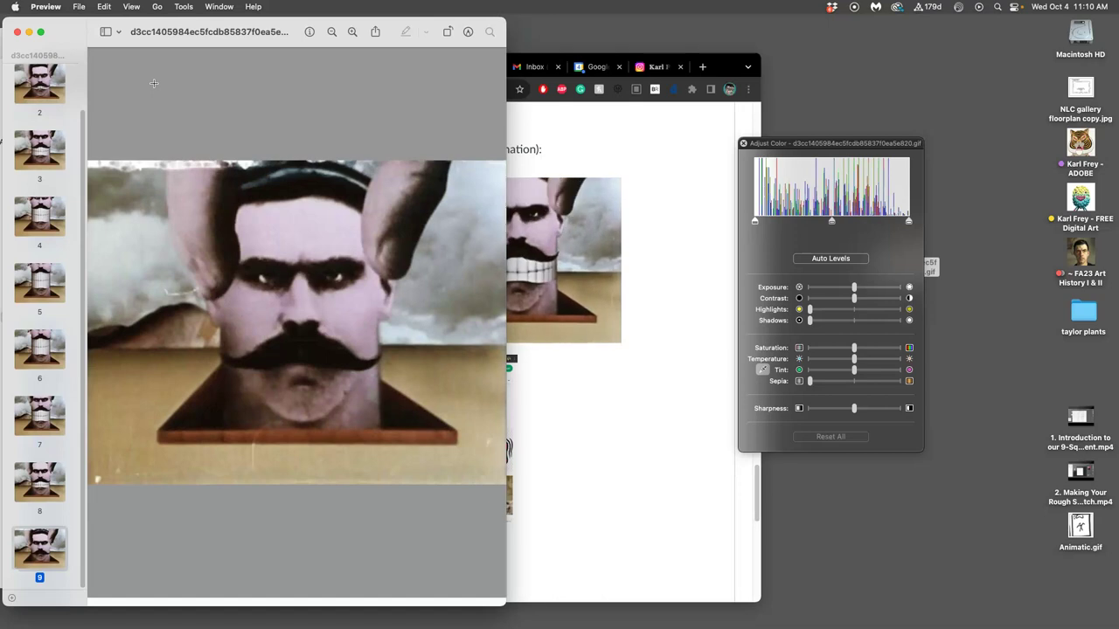
key("Up")
key("Up")
key("Up")
key("Up")
key("Up")
key("Up")
key("Up")
key("Up")
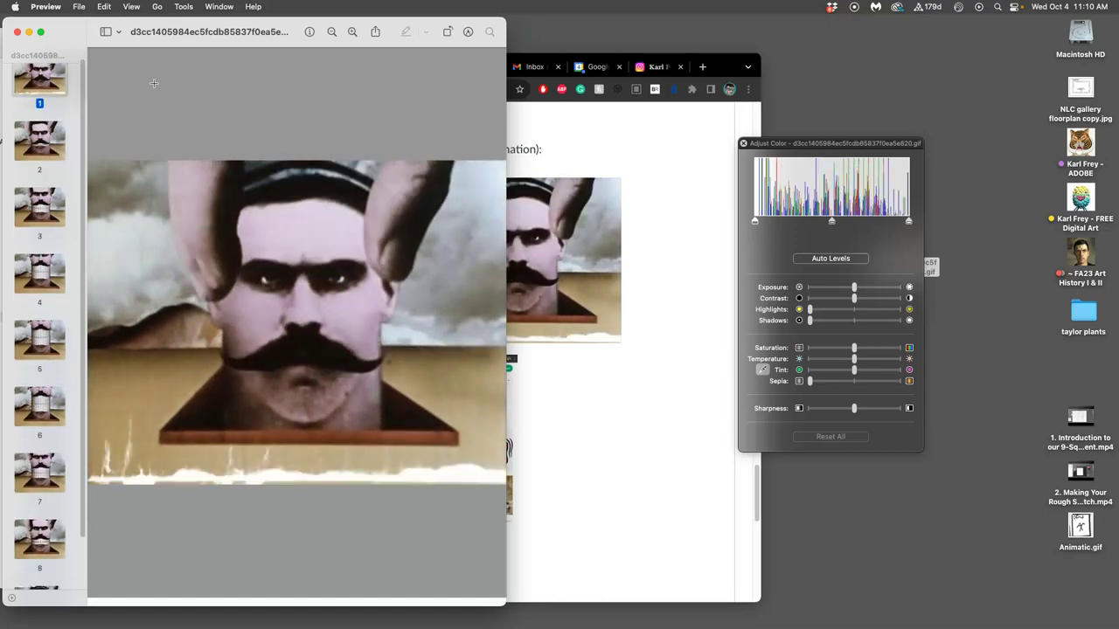
key("Down")
key("Down")
key("Down")
key("Down")
key("Down")
key("Down")
key("Down")
key("Down")
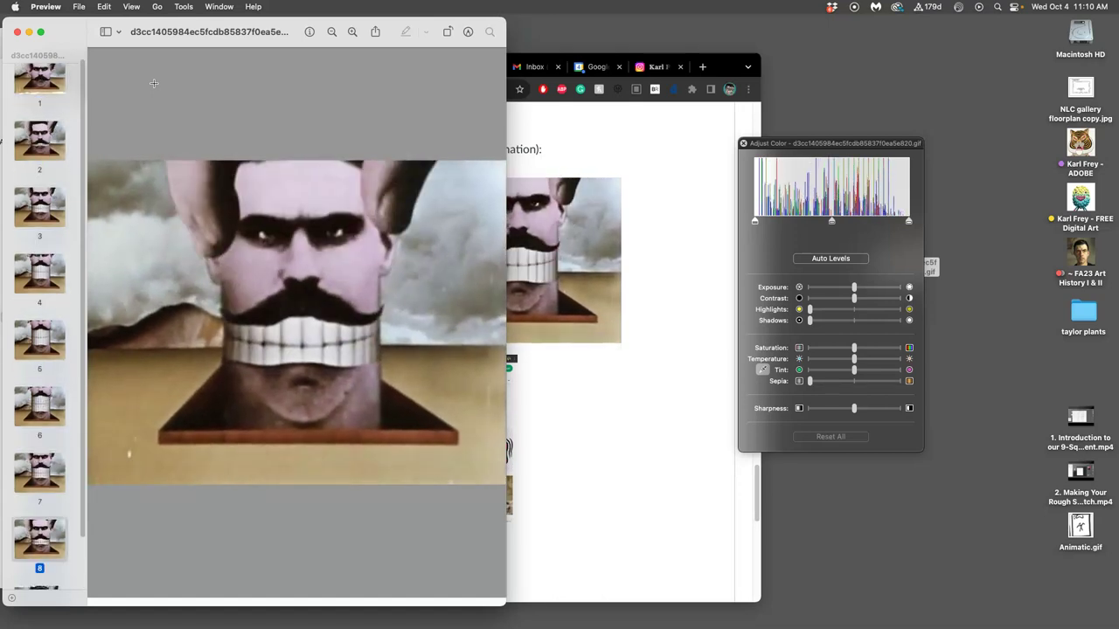
Close the GIF in Preview, reposition the Chrome window, and scroll through the Canvas discussion
left_click(16, 33)
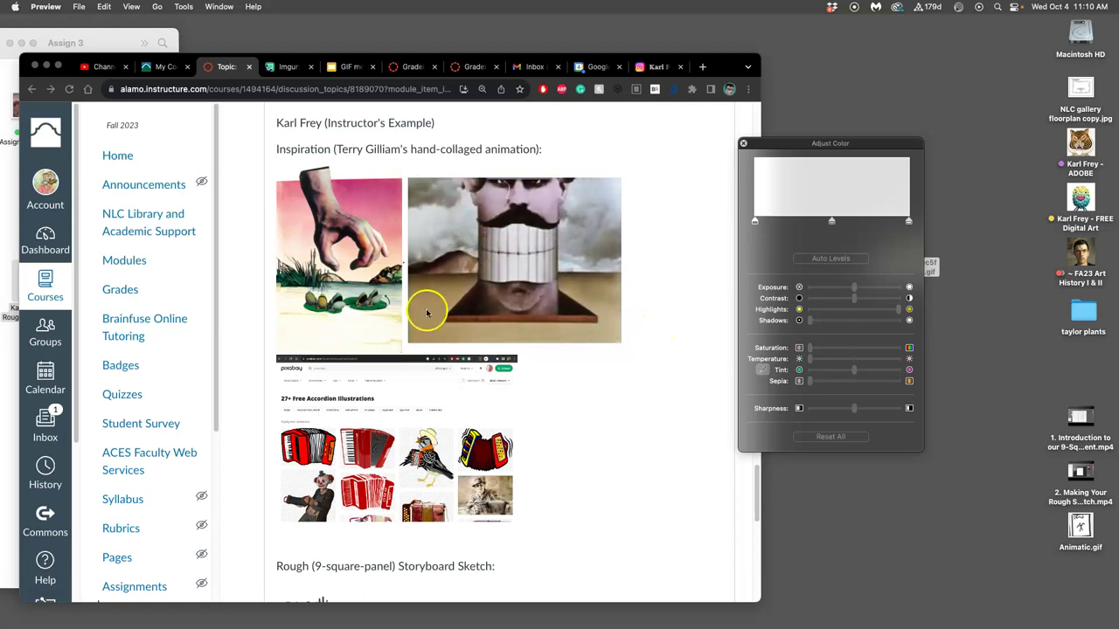
left_click_drag(77, 60, 117, 87)
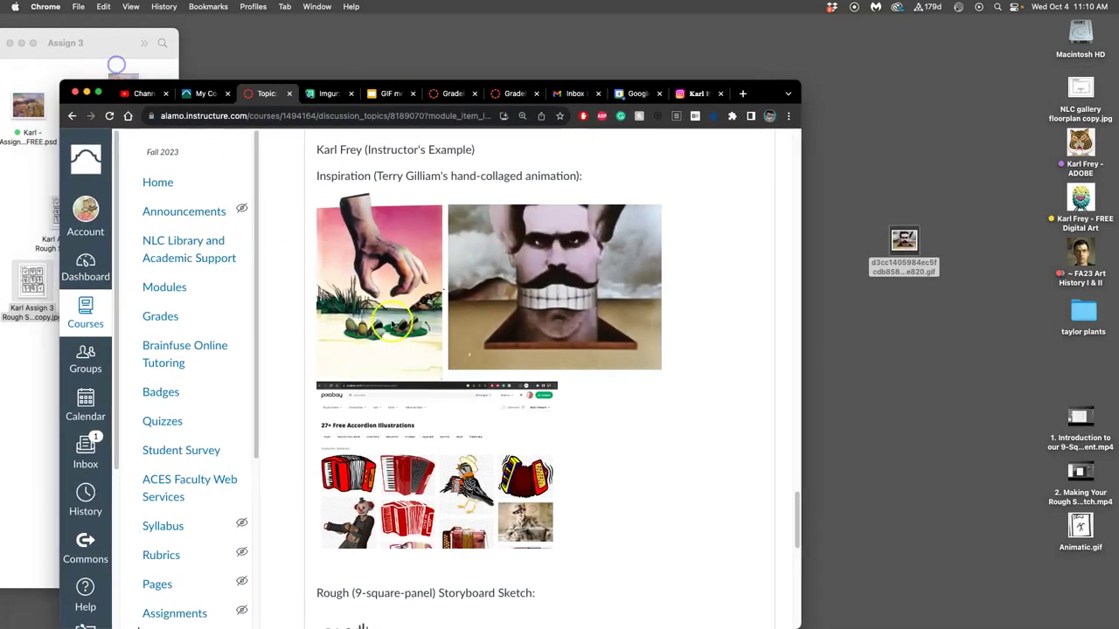
left_click_drag(762, 95, 820, 72)
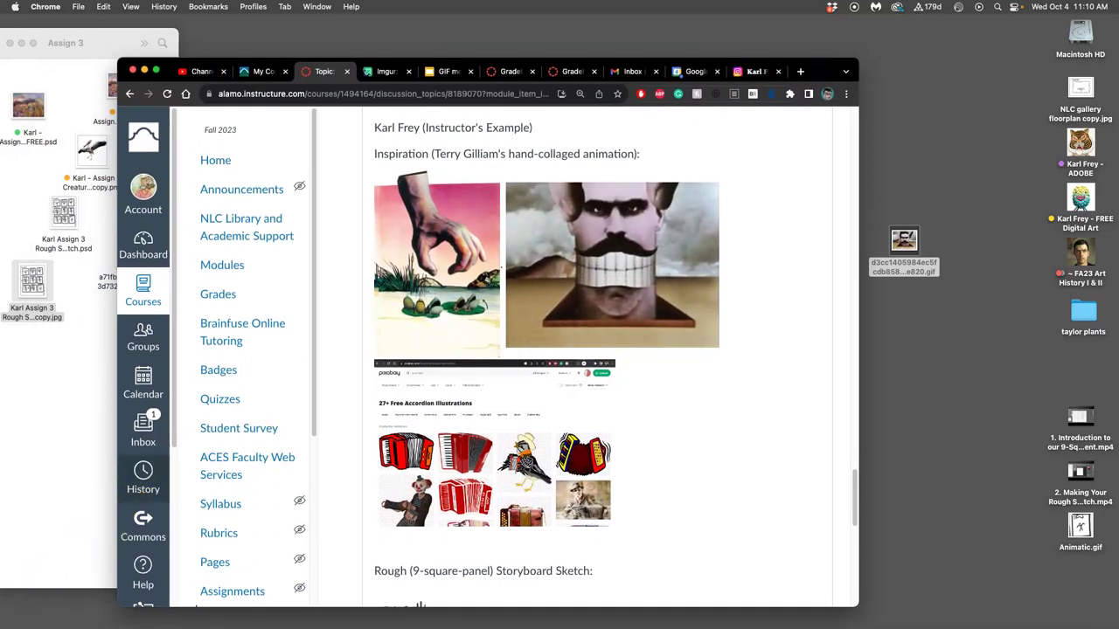
scroll(743, 367, "down", 5)
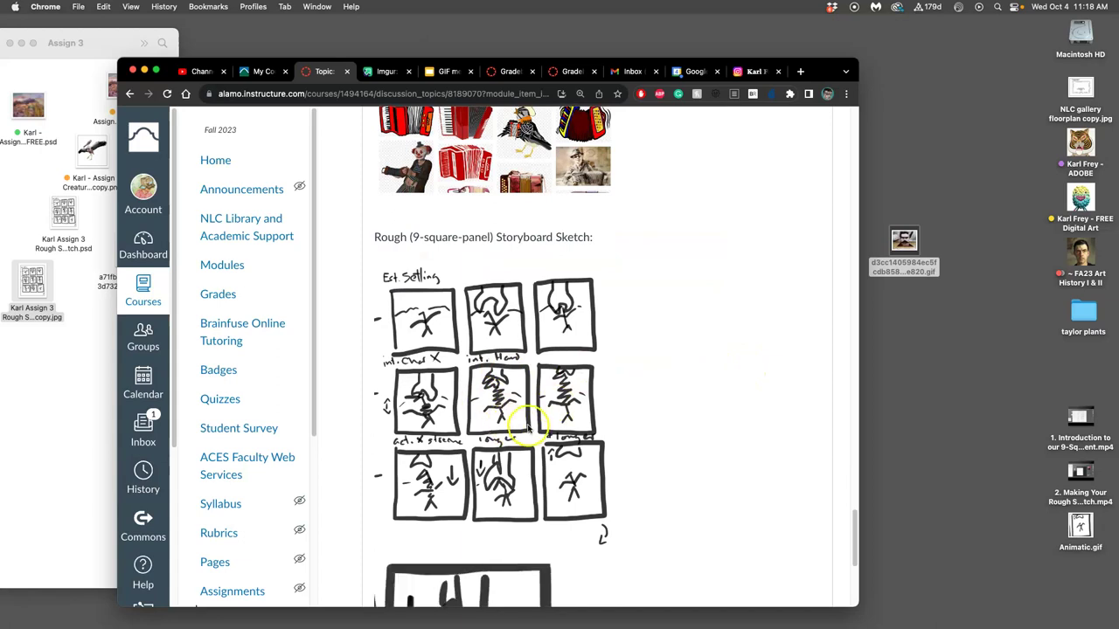
scroll(634, 330, "up", 5)
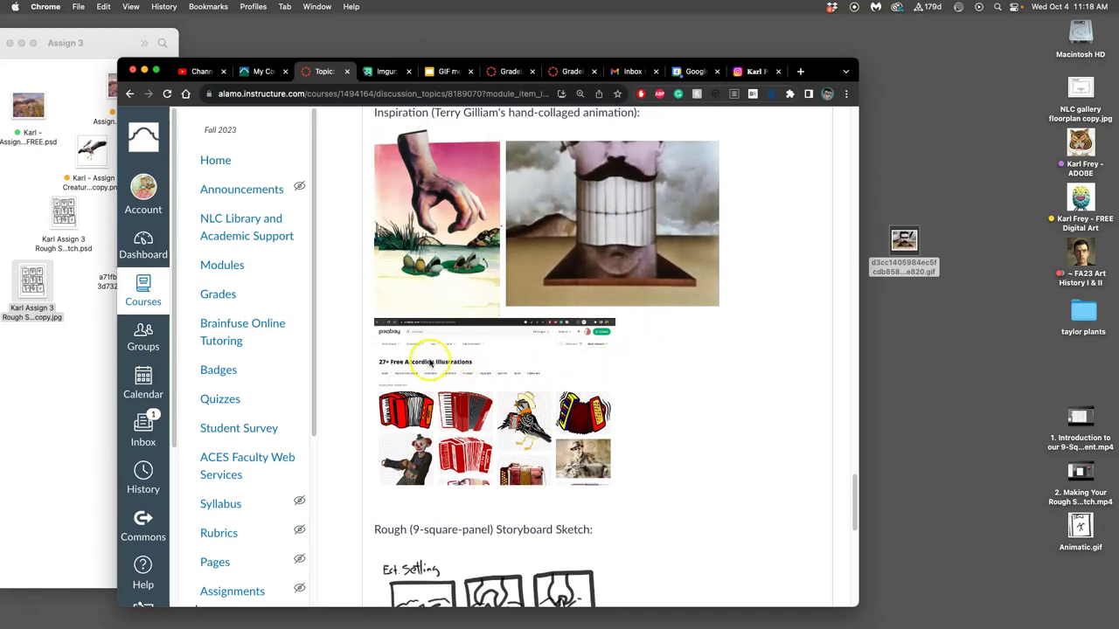
Load pixabay.com in a new browser tab
left_click(800, 72)
type("pi")
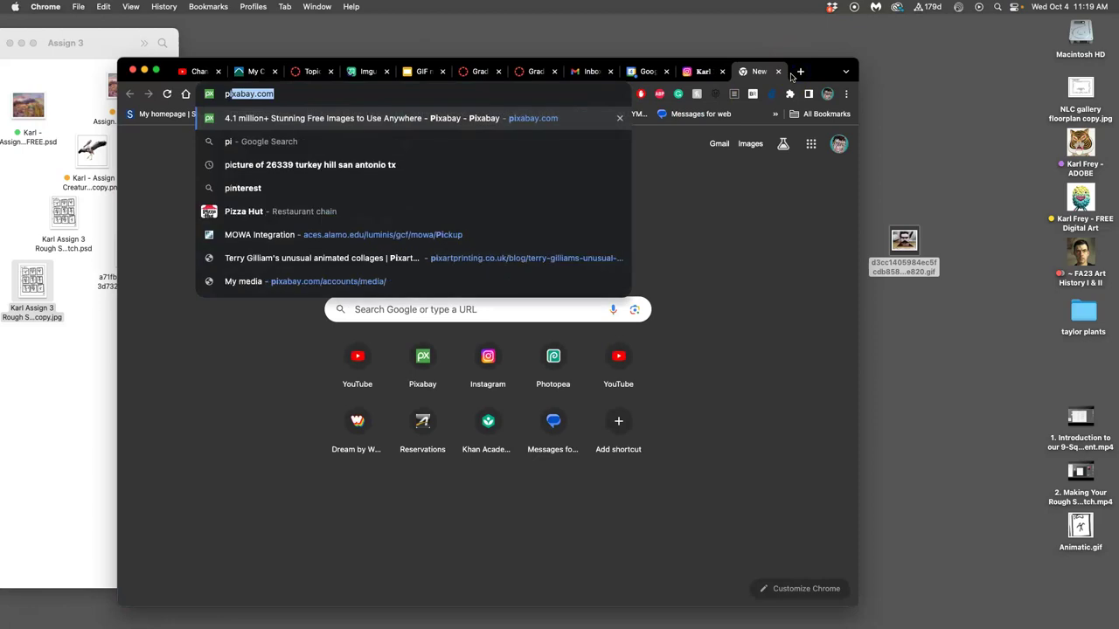
type("xabay")
key("Return")
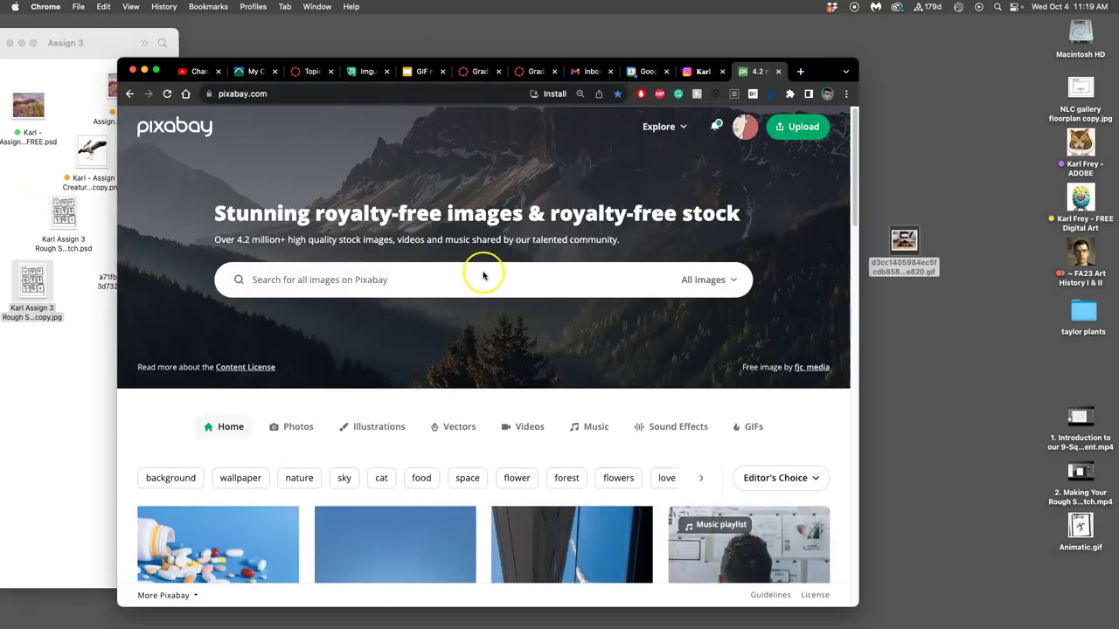
Search Pixabay for 'accordion' images
left_click(442, 284)
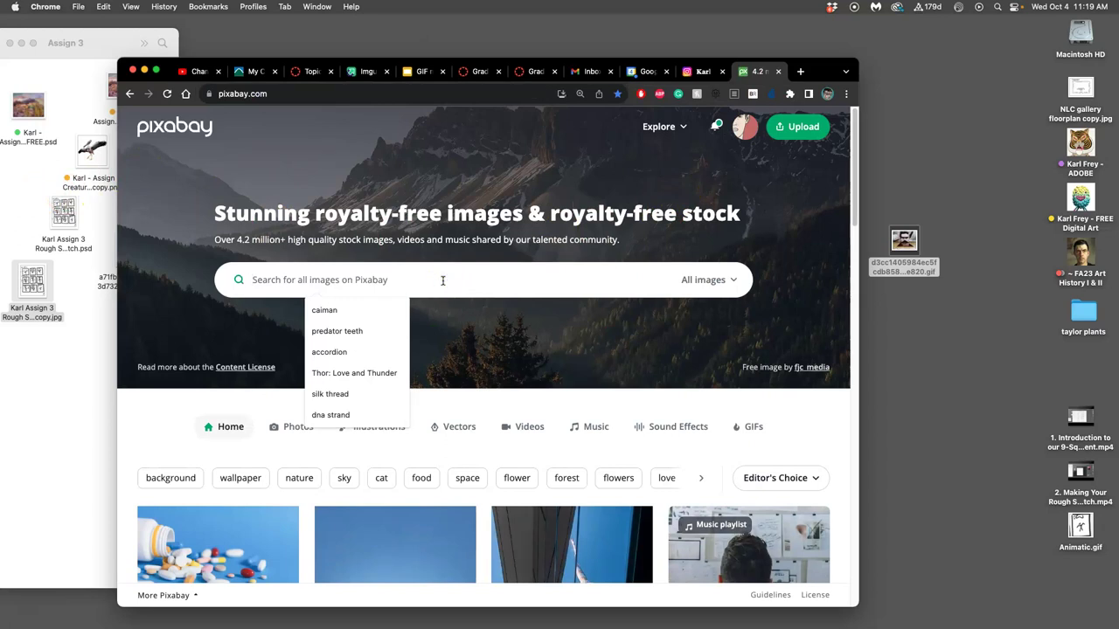
type("accordion")
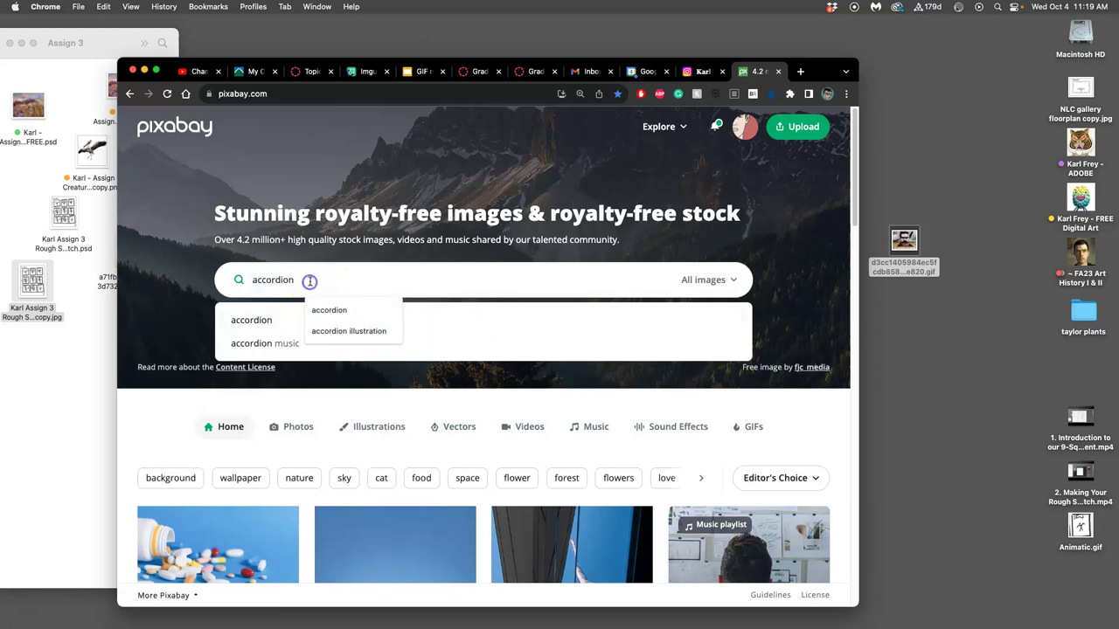
left_click(320, 309)
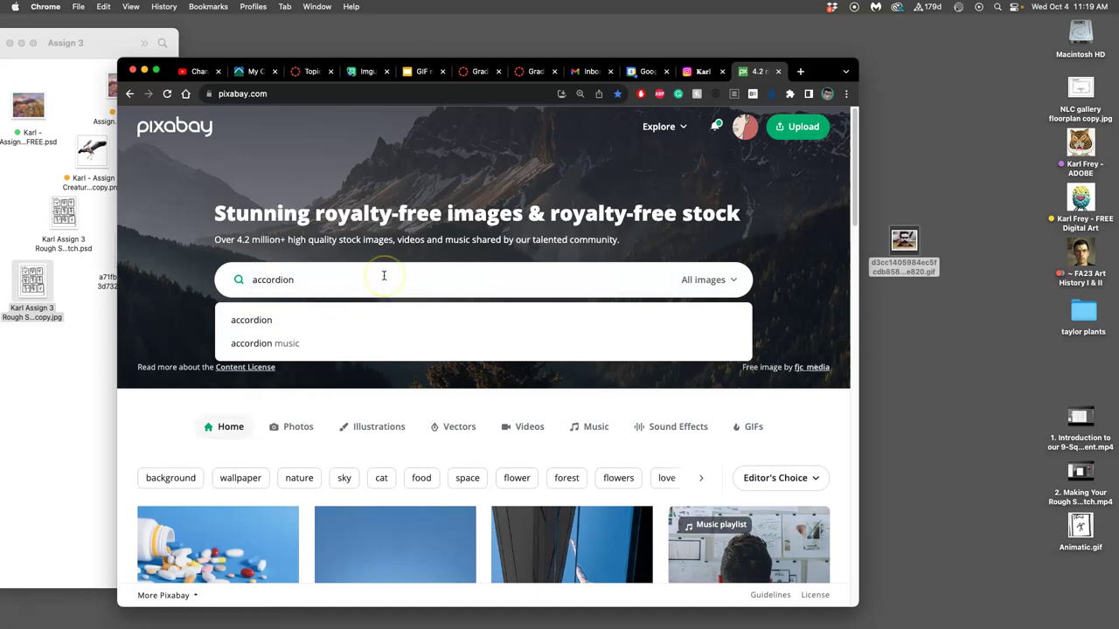
key("Return")
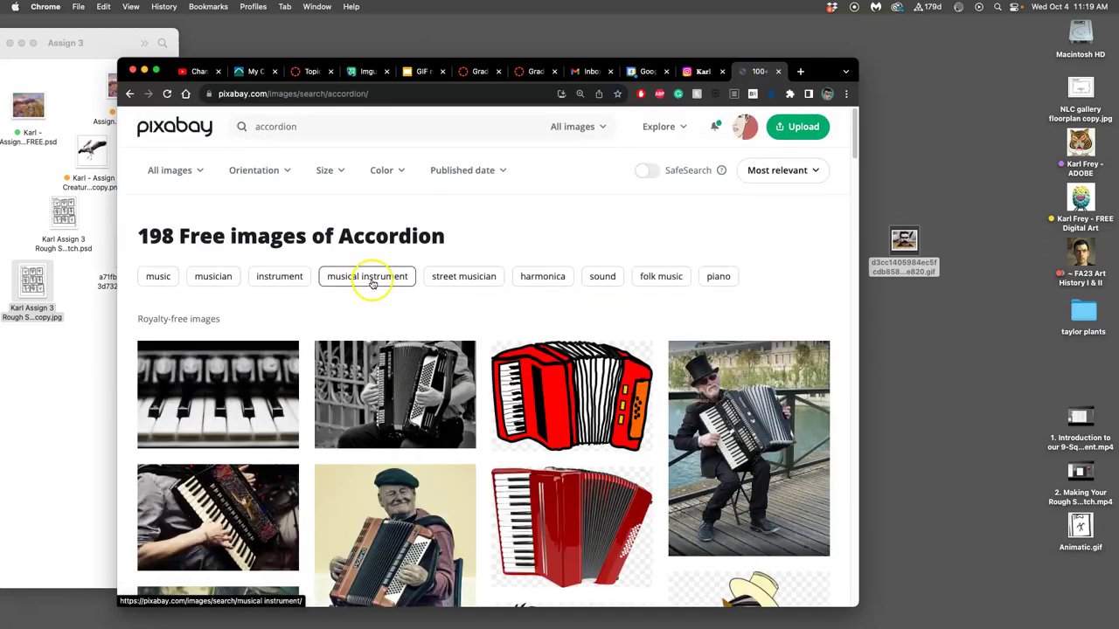
Filter the accordion results to Illustrations only
left_click(197, 170)
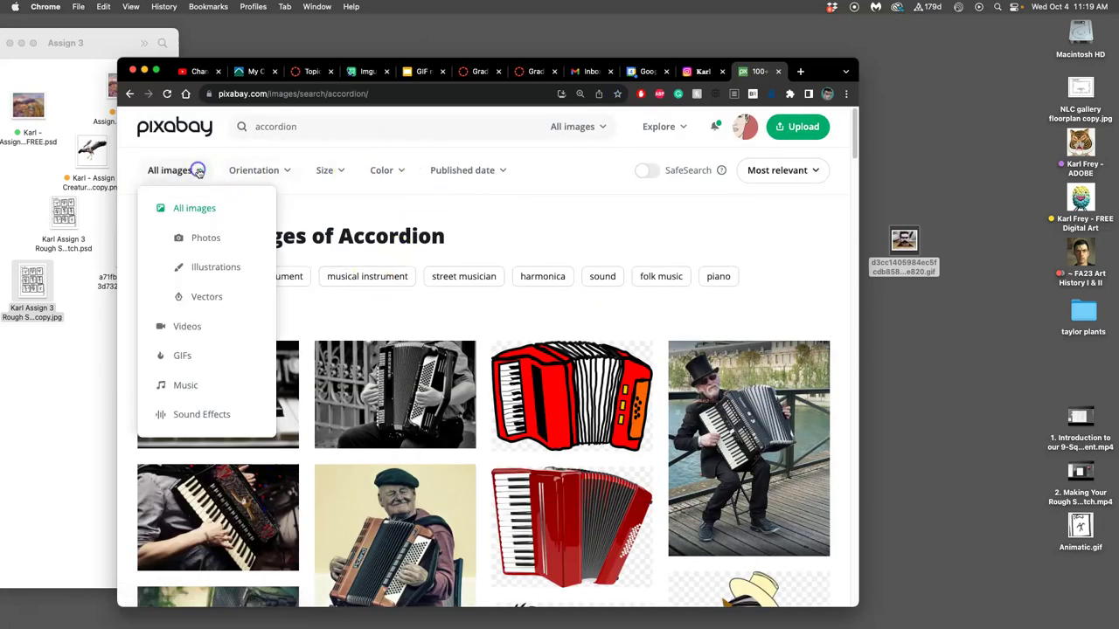
left_click(212, 261)
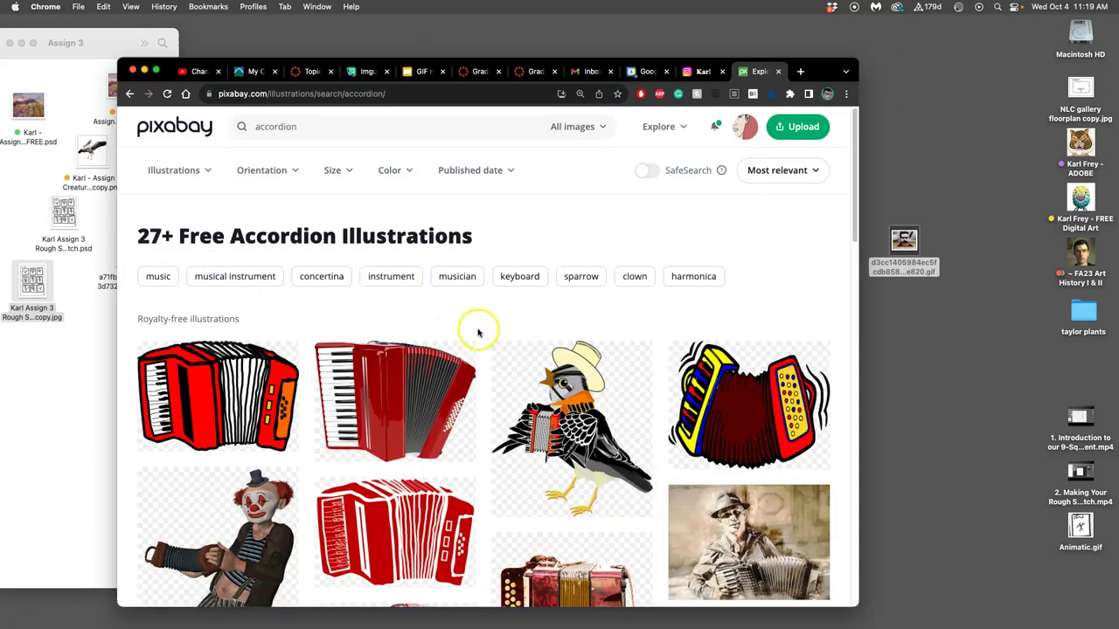
scroll(476, 327, "down", 2)
scroll(478, 333, "down", 1)
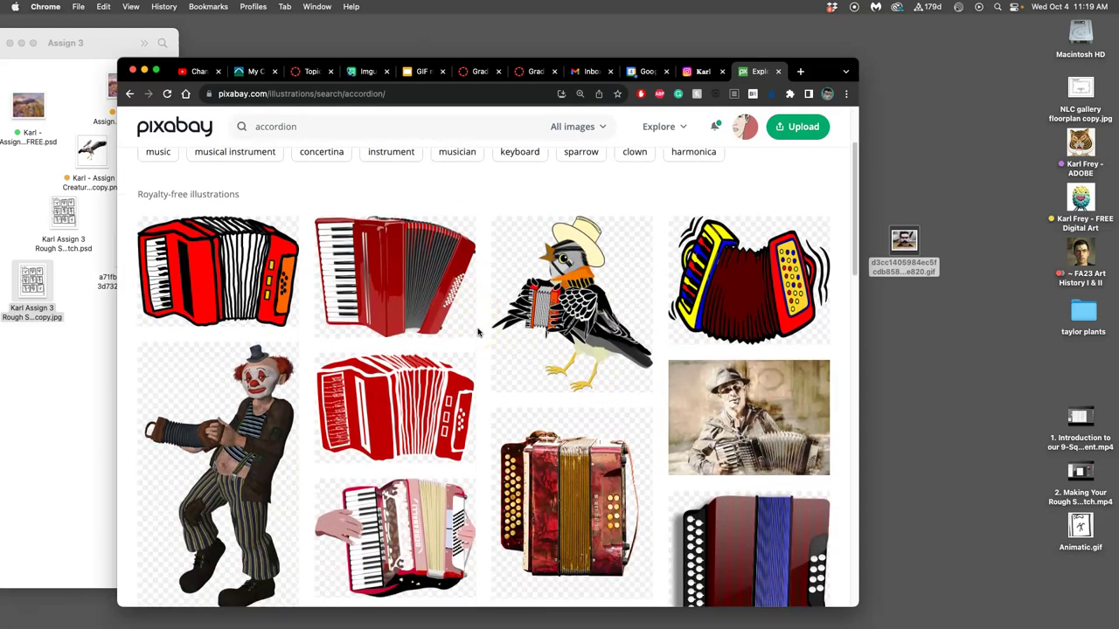
Open the polka accordion and woman-with-accordion pages in new tabs
right_click(240, 276)
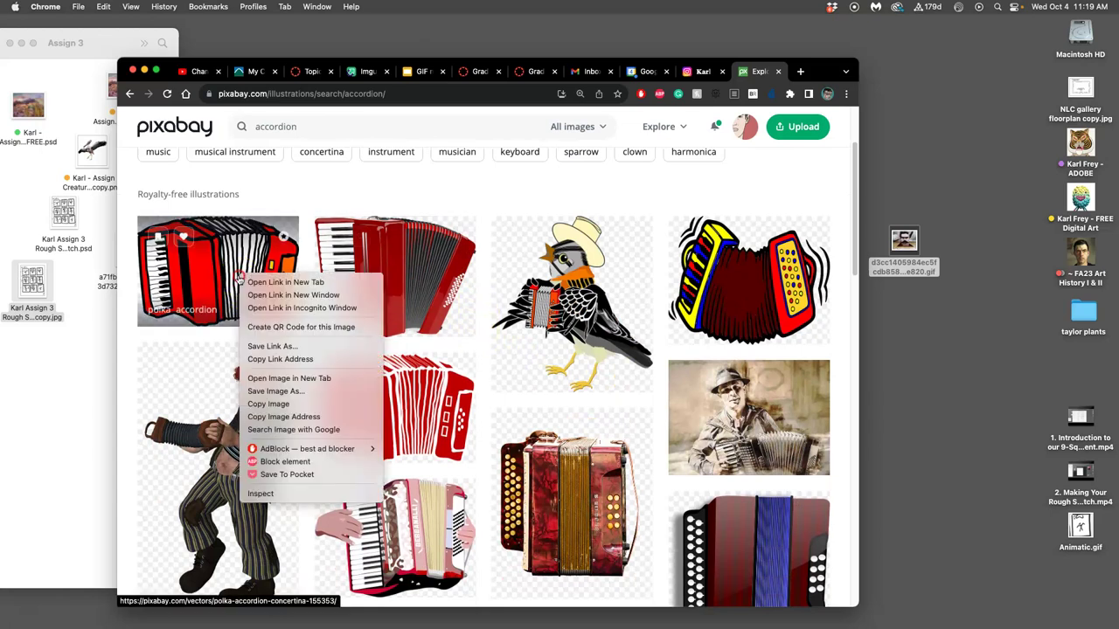
left_click(457, 342)
scroll(457, 341, "down", 5)
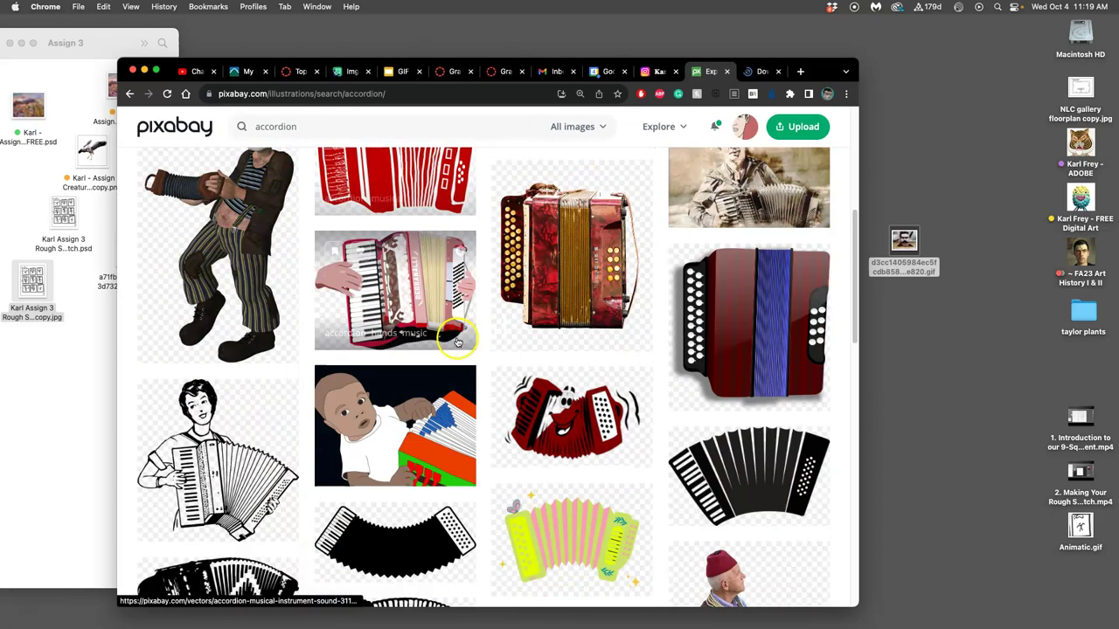
scroll(457, 342, "down", 2)
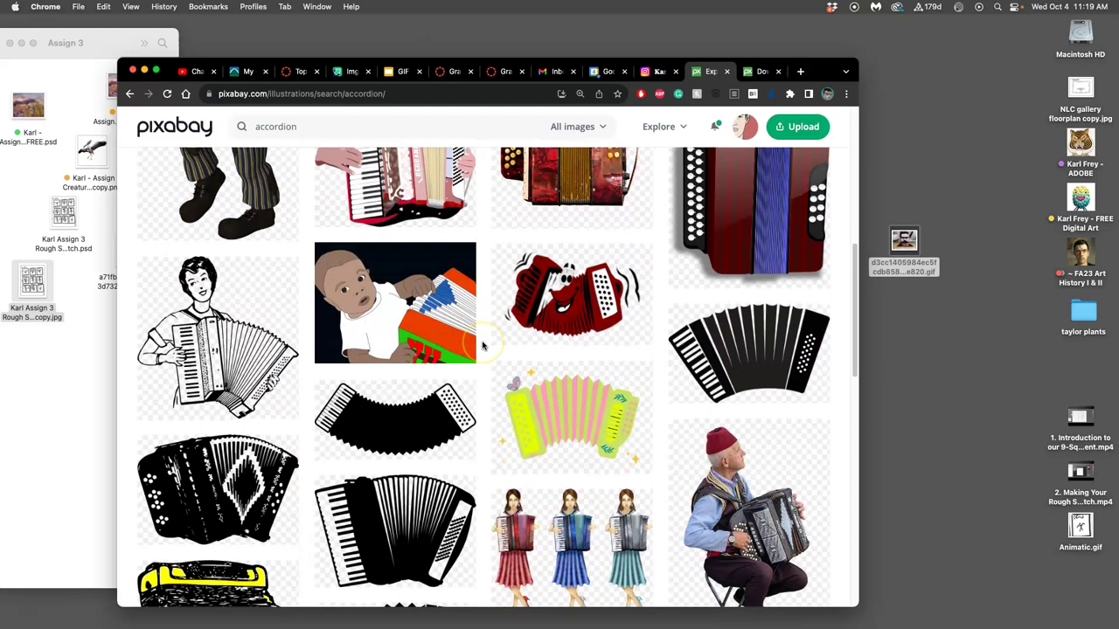
scroll(481, 347, "up", 8)
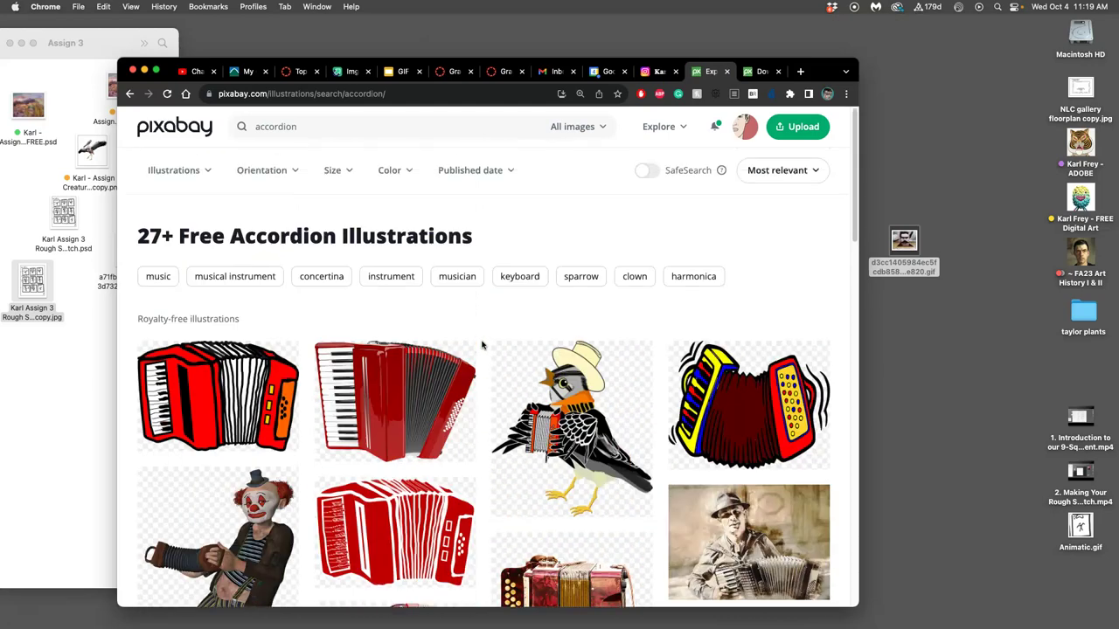
scroll(482, 346, "down", 6)
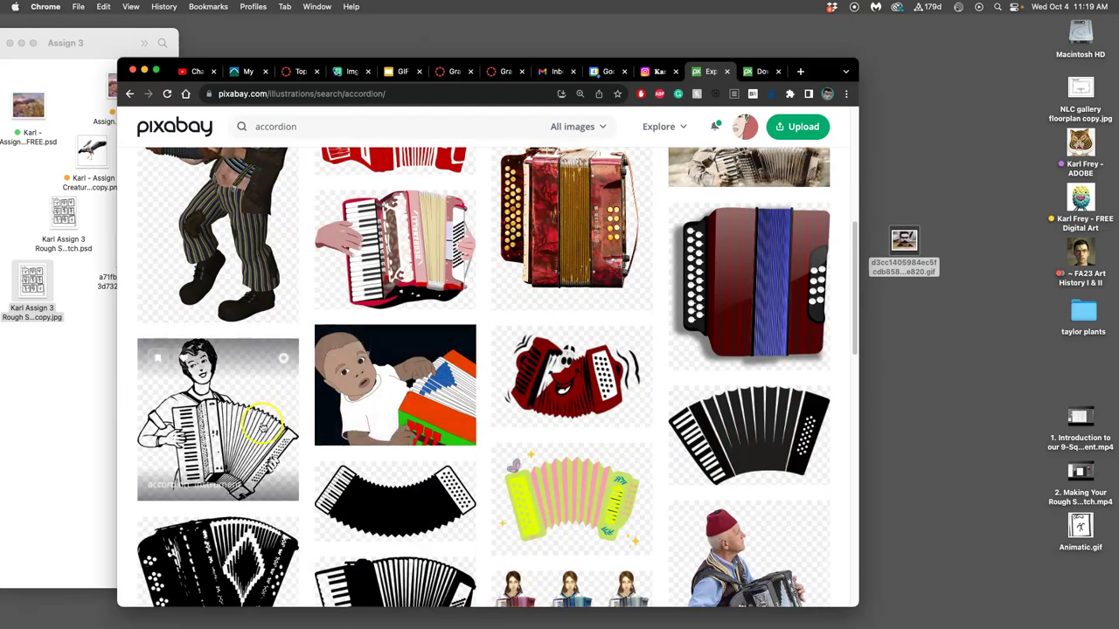
right_click(264, 423)
left_click(308, 405)
scroll(487, 400, "down", 8)
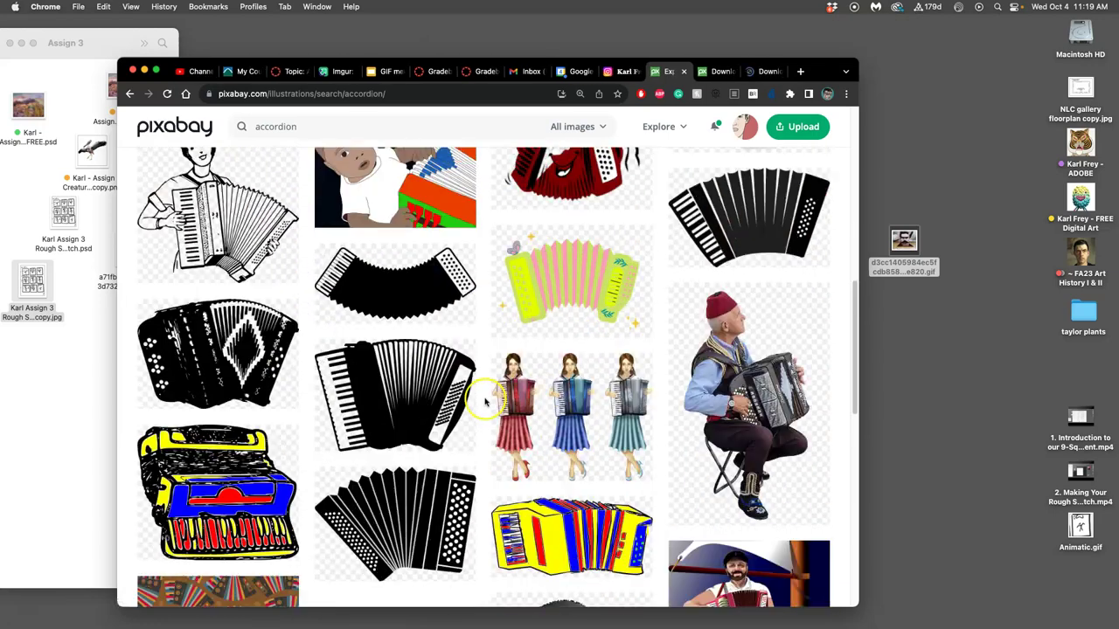
scroll(485, 400, "down", 5)
scroll(485, 401, "up", 9)
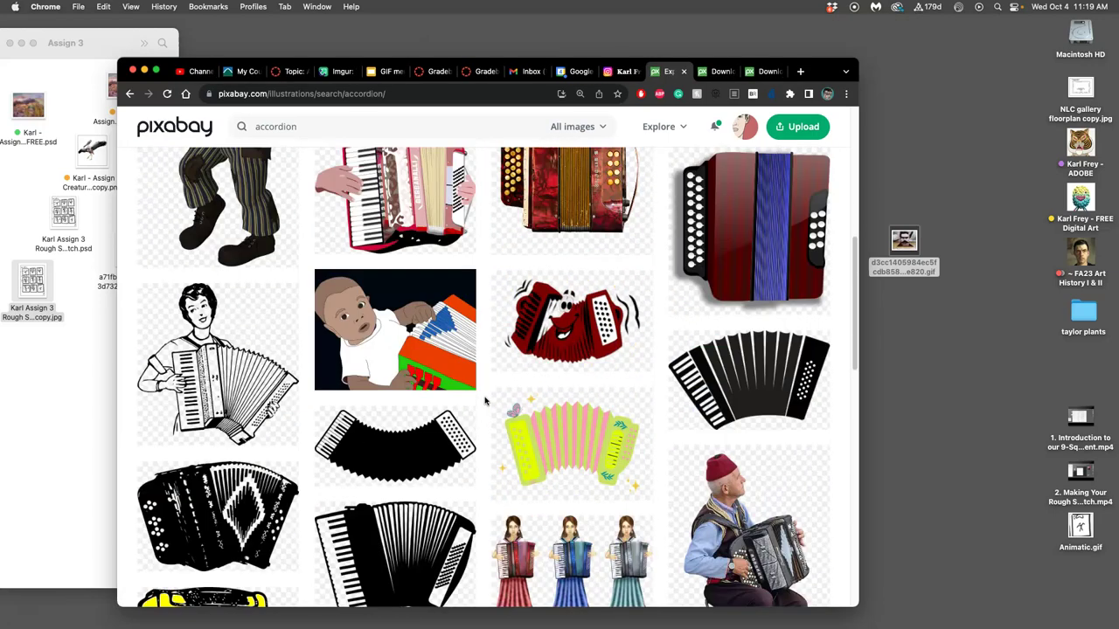
scroll(486, 400, "up", 10)
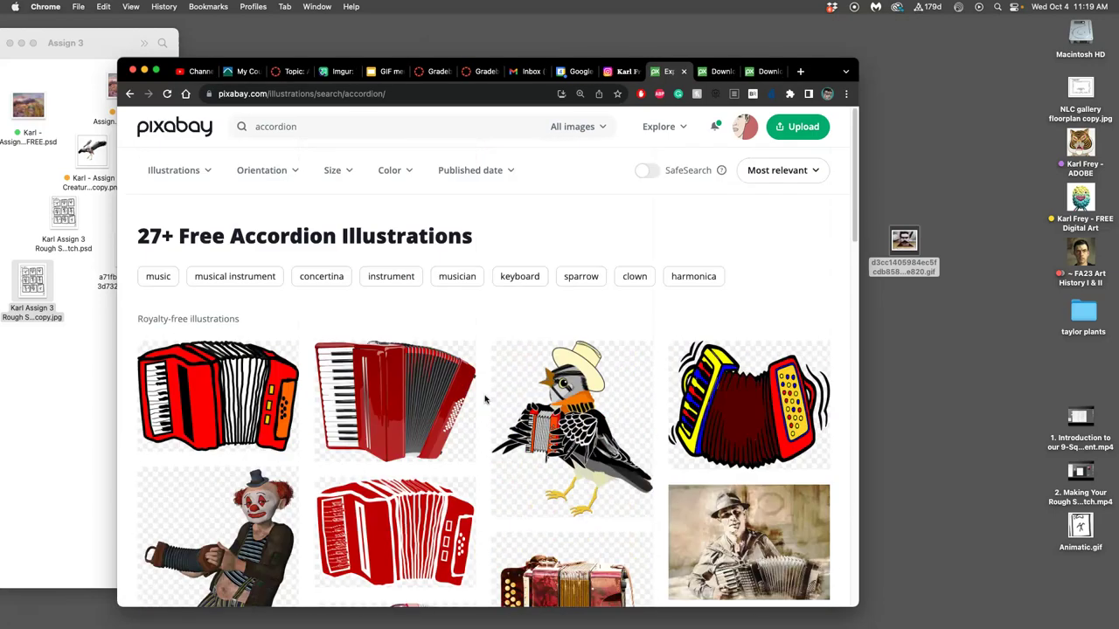
Download the polka accordion illustration as a 1280×876 PNG
left_click(722, 72)
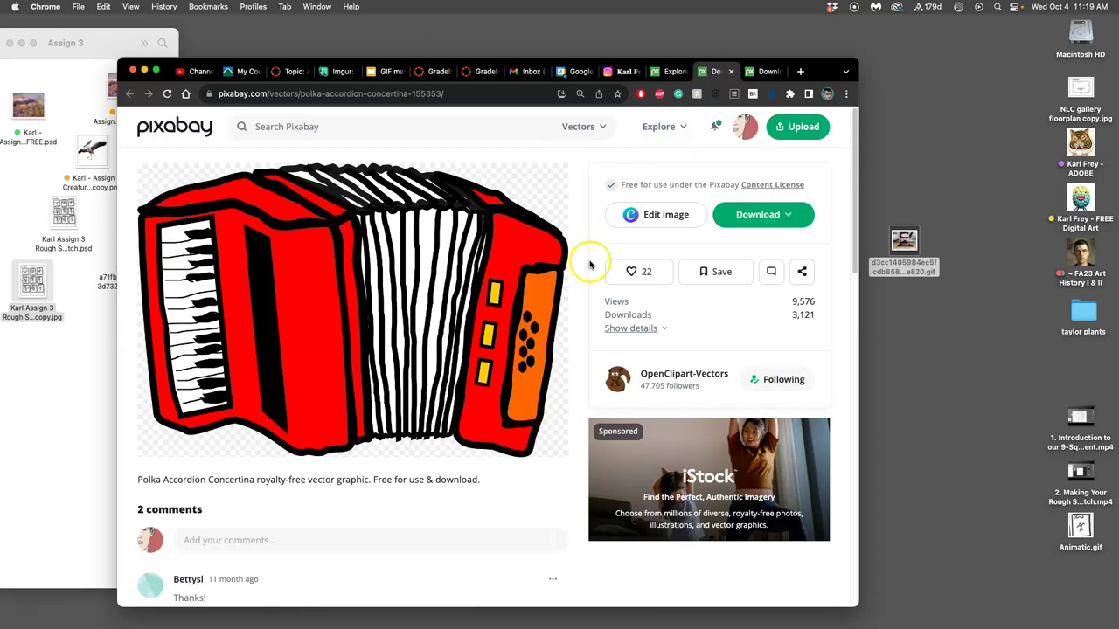
left_click(752, 222)
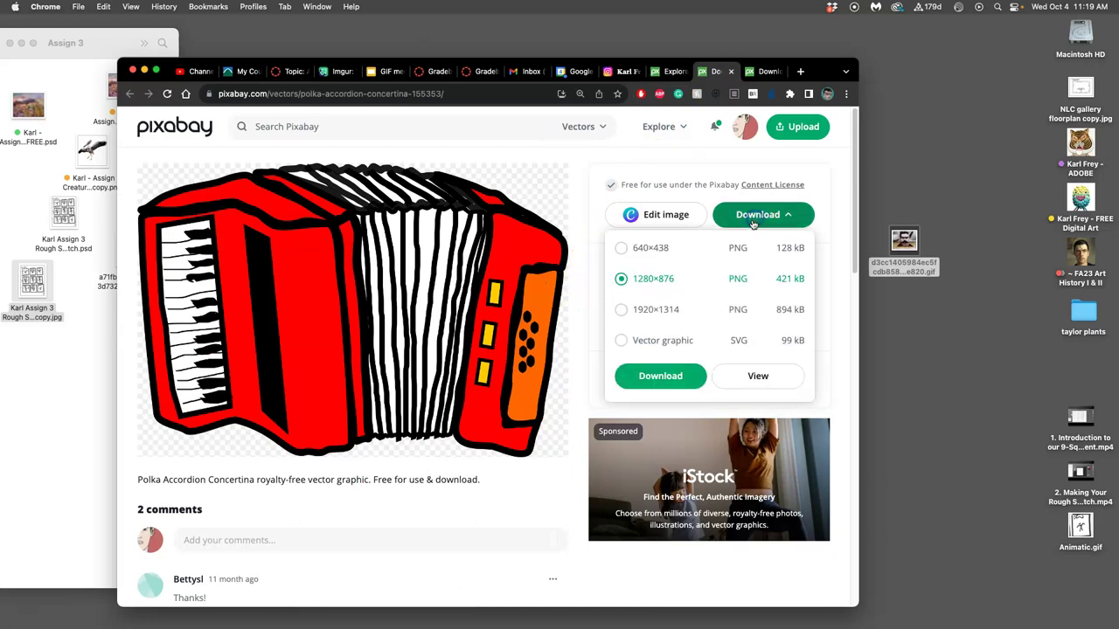
left_click(685, 384)
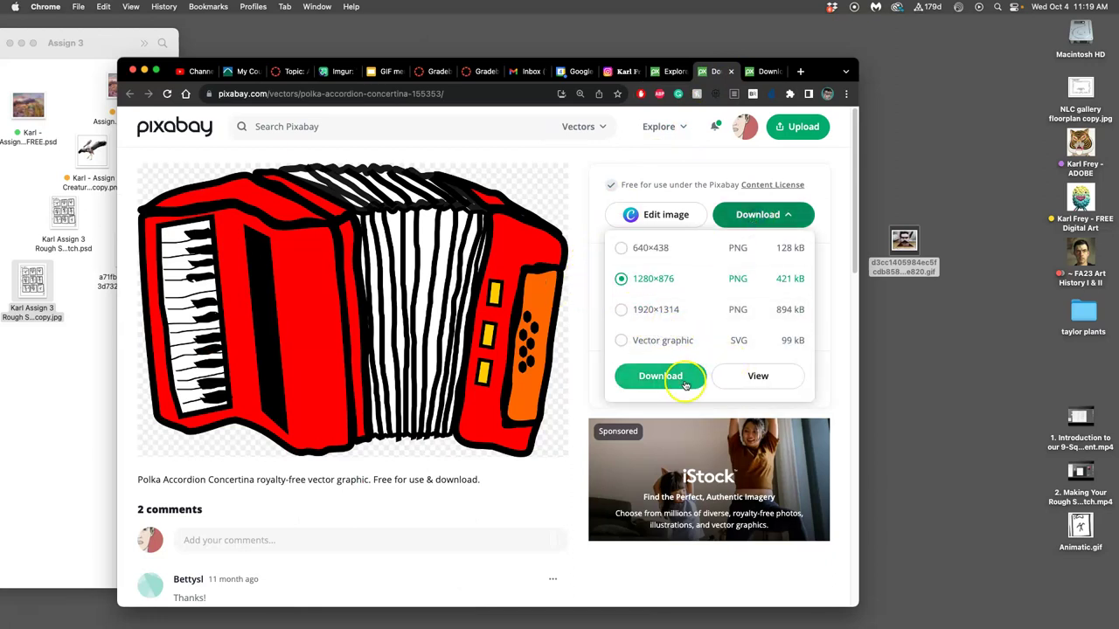
Download the woman-with-accordion illustration as a PNG
left_click(762, 71)
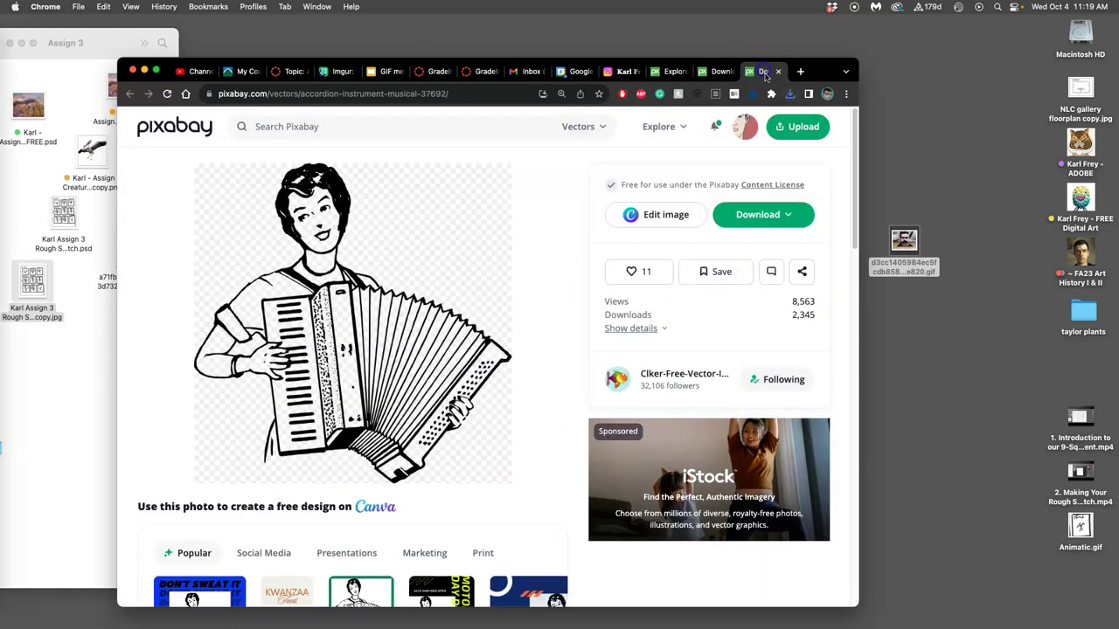
left_click(767, 215)
left_click(652, 390)
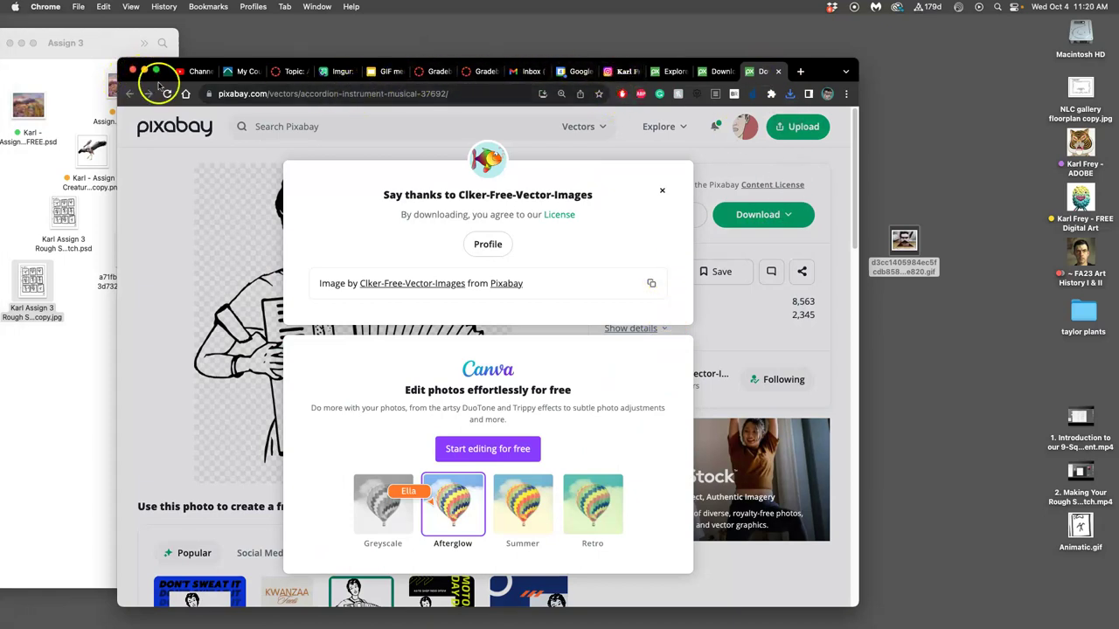
Move the downloaded polka accordion PNG from Downloads into the Assign 3 folder
left_click(145, 70)
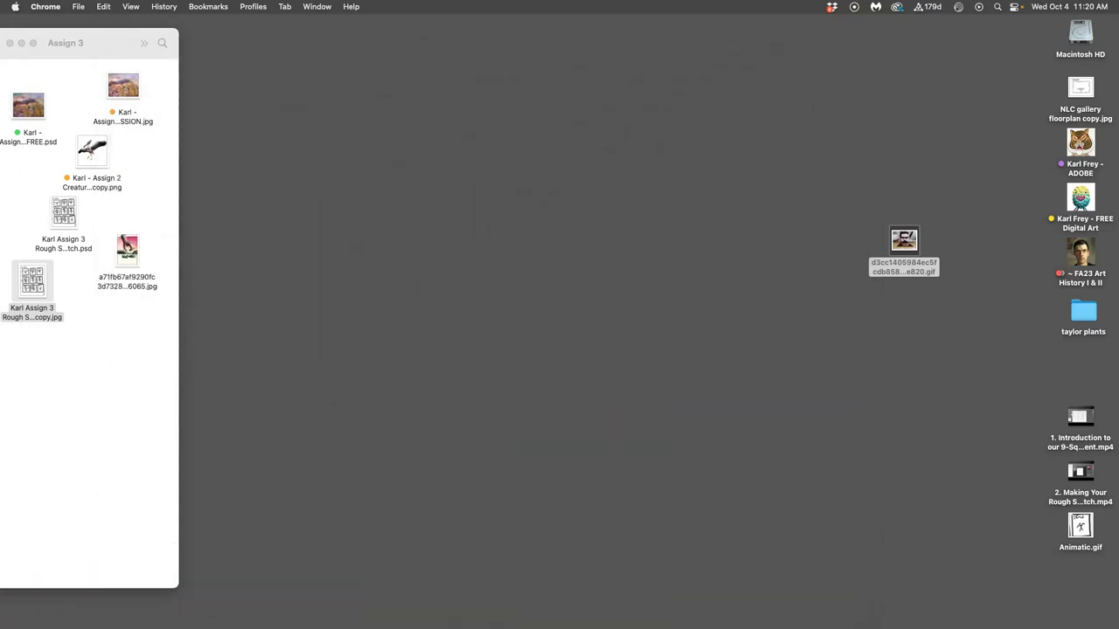
mouse_move(10, 603)
left_click(12, 451)
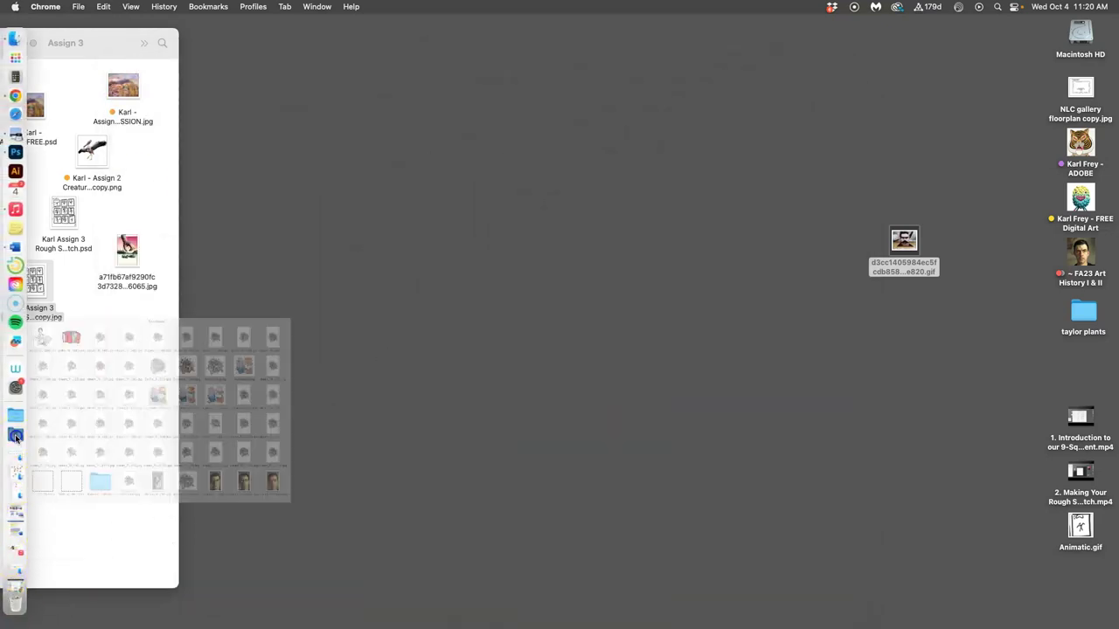
left_click_drag(84, 184, 106, 378)
mouse_move(2, 479)
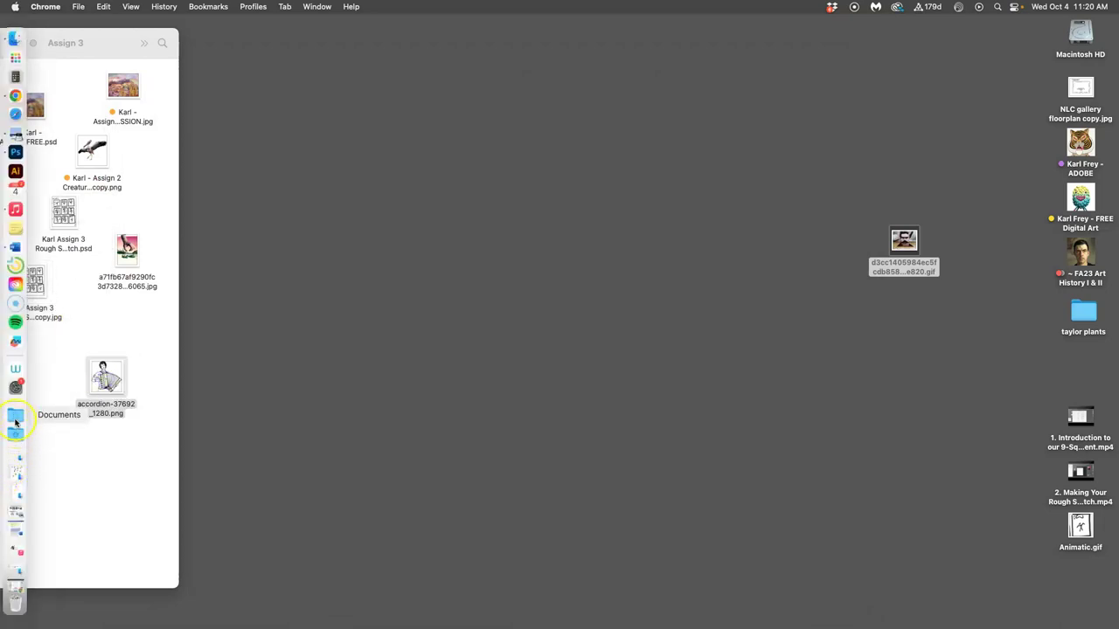
left_click(14, 435)
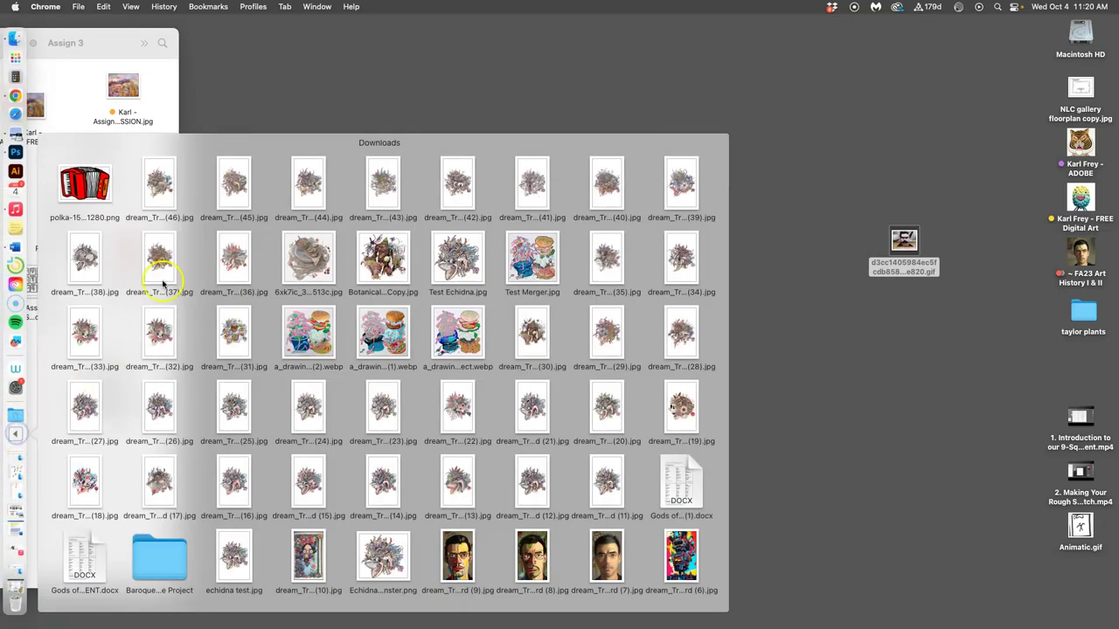
left_click_drag(95, 185, 108, 320)
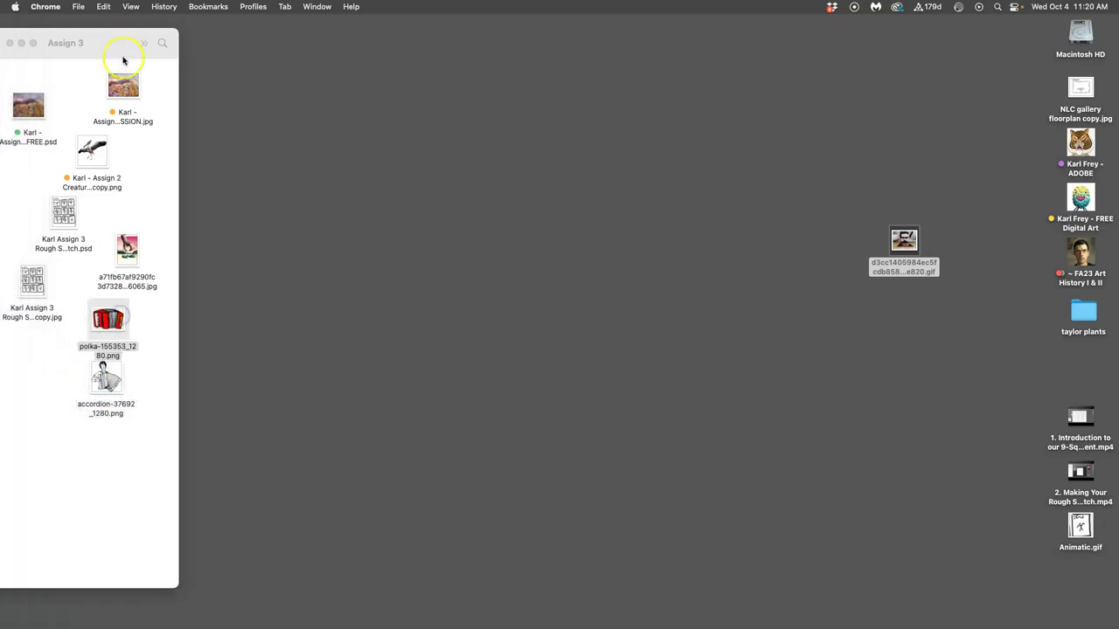
Move the example gif and Animatic.gif from the desktop into Assign 3
left_click_drag(111, 50, 765, 76)
left_click_drag(914, 237, 1016, 73)
left_click_drag(775, 69, 913, 55)
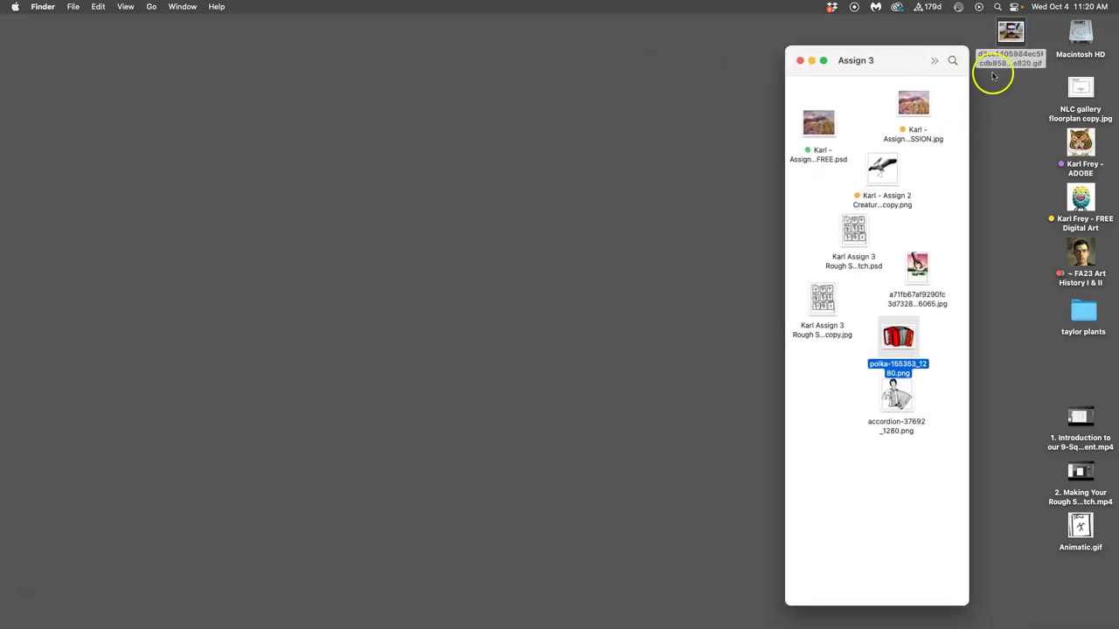
left_click_drag(1011, 33, 845, 437)
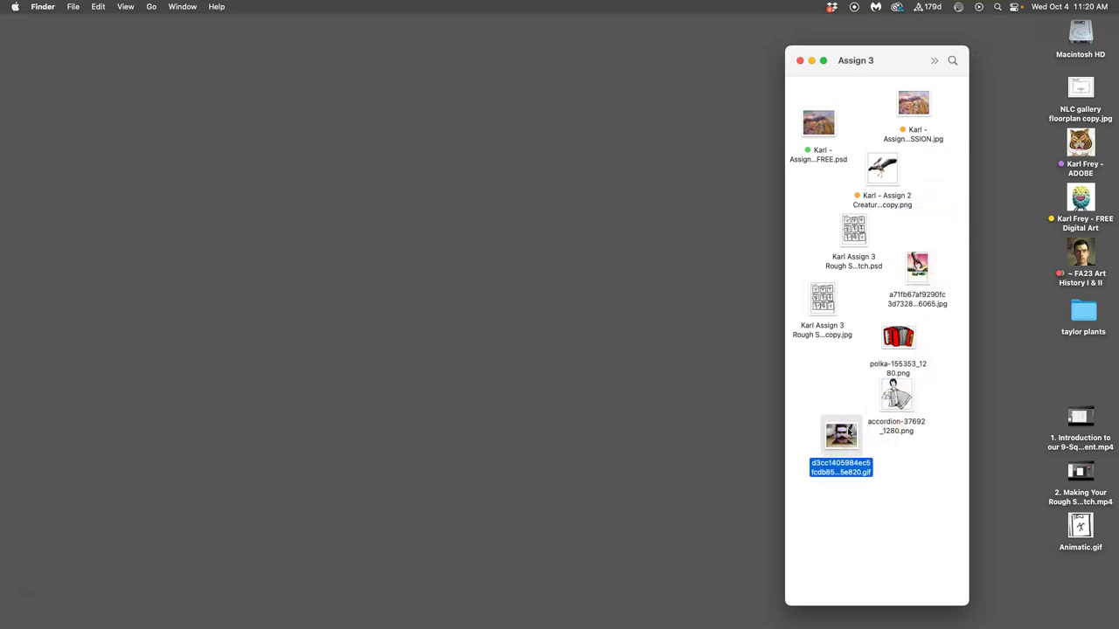
left_click(841, 422)
left_click_drag(904, 60, 956, 55)
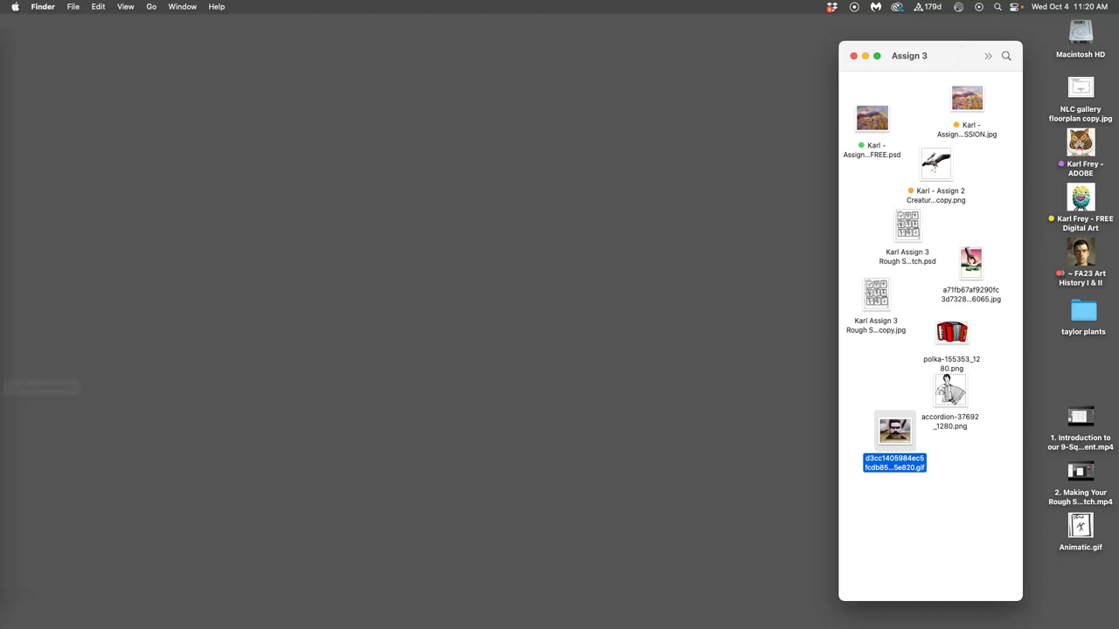
left_click_drag(1083, 528, 882, 369)
Open the Rough Storyboard copy jpg in a small left-side Preview window, then refocus Assign 3
left_click(969, 460)
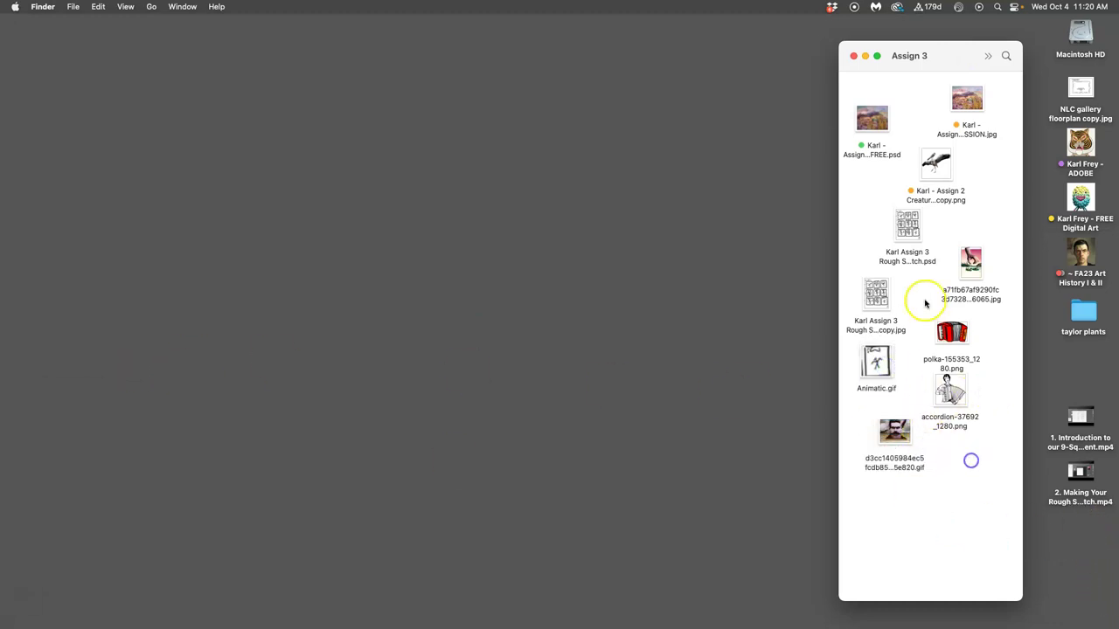
left_click(882, 295)
double_click(881, 296)
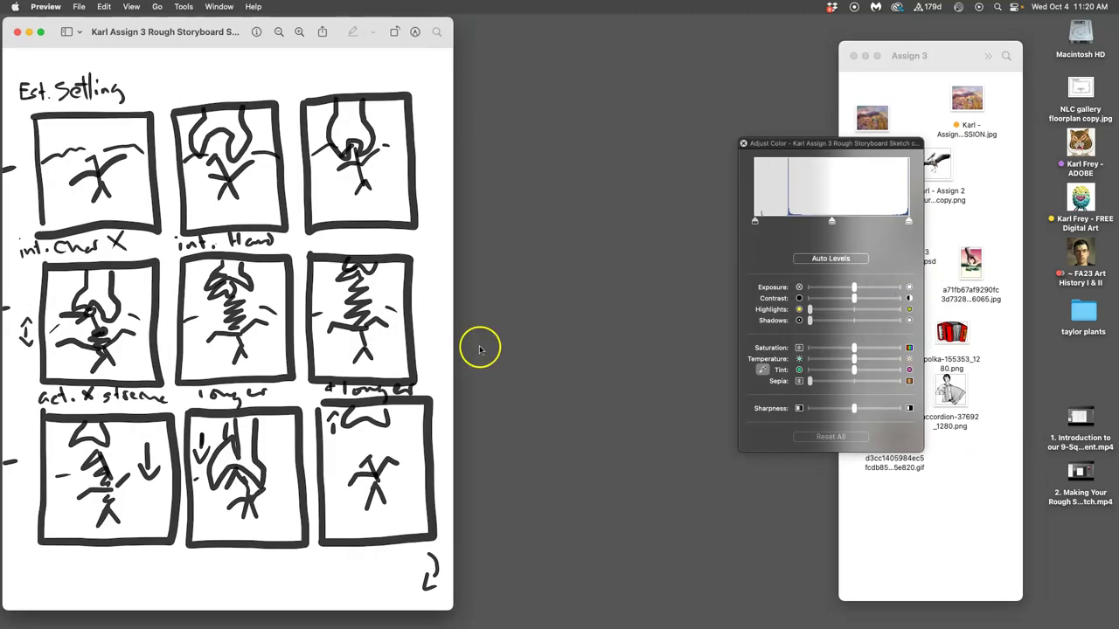
left_click_drag(447, 604, 277, 312)
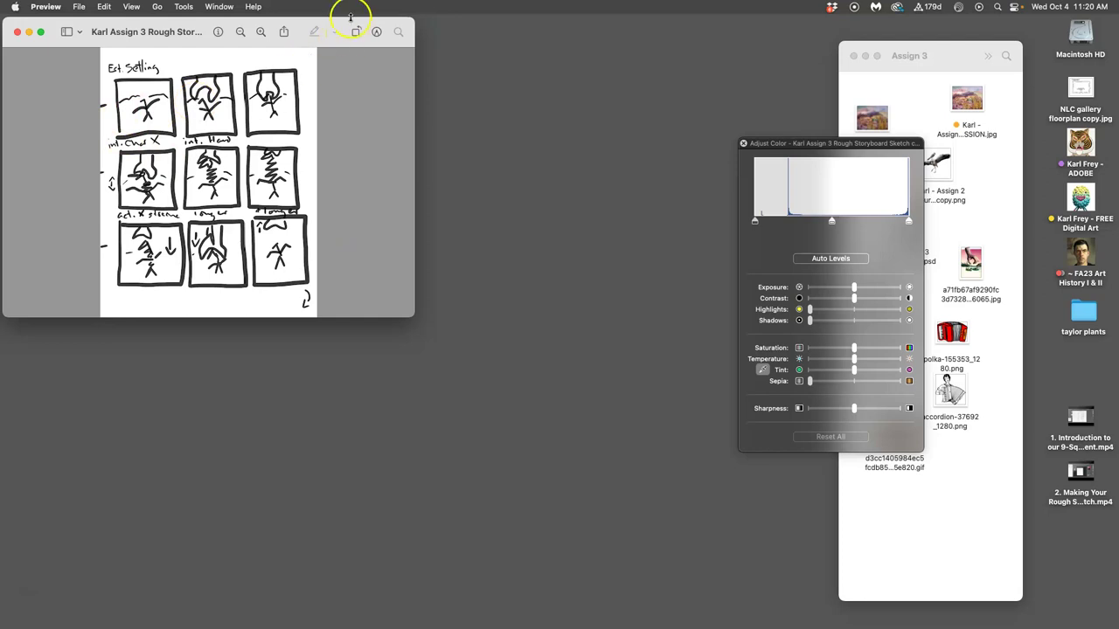
left_click_drag(357, 21, 237, 7)
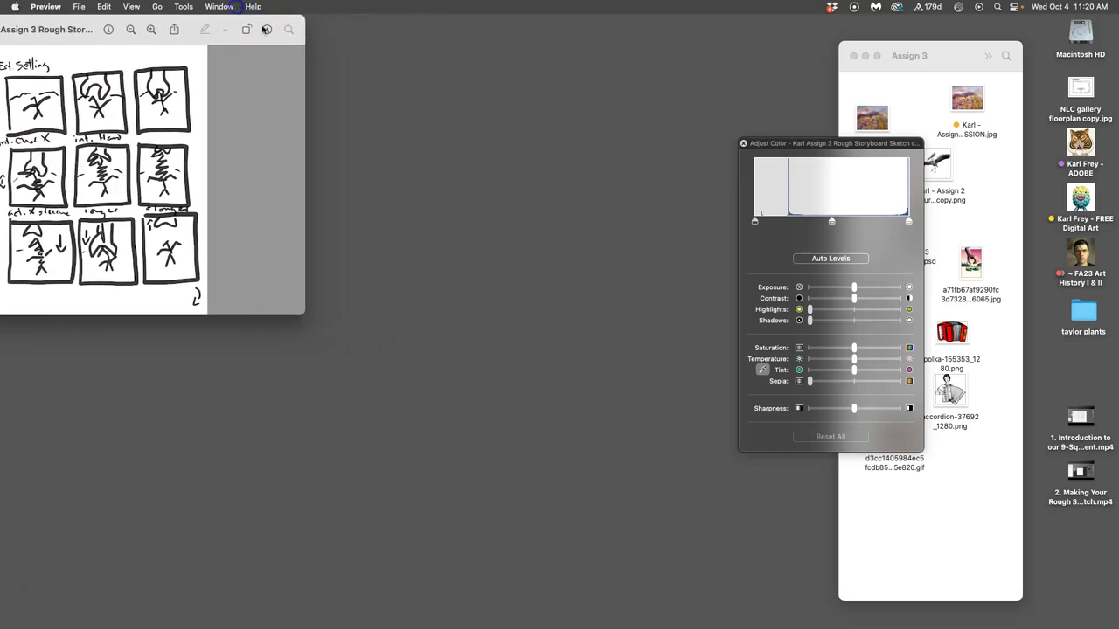
left_click_drag(306, 109, 308, 109)
left_click(1007, 209)
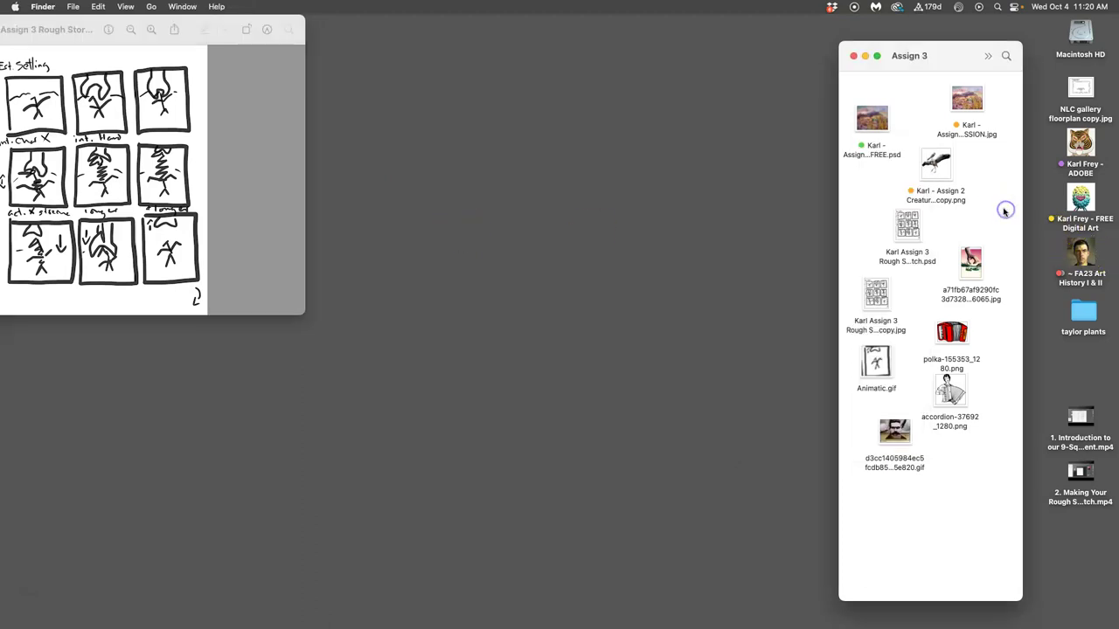
Open the FREE collage PSD, hide the top abstraction copy, and select the fries Layer 3 copy
double_click(874, 128)
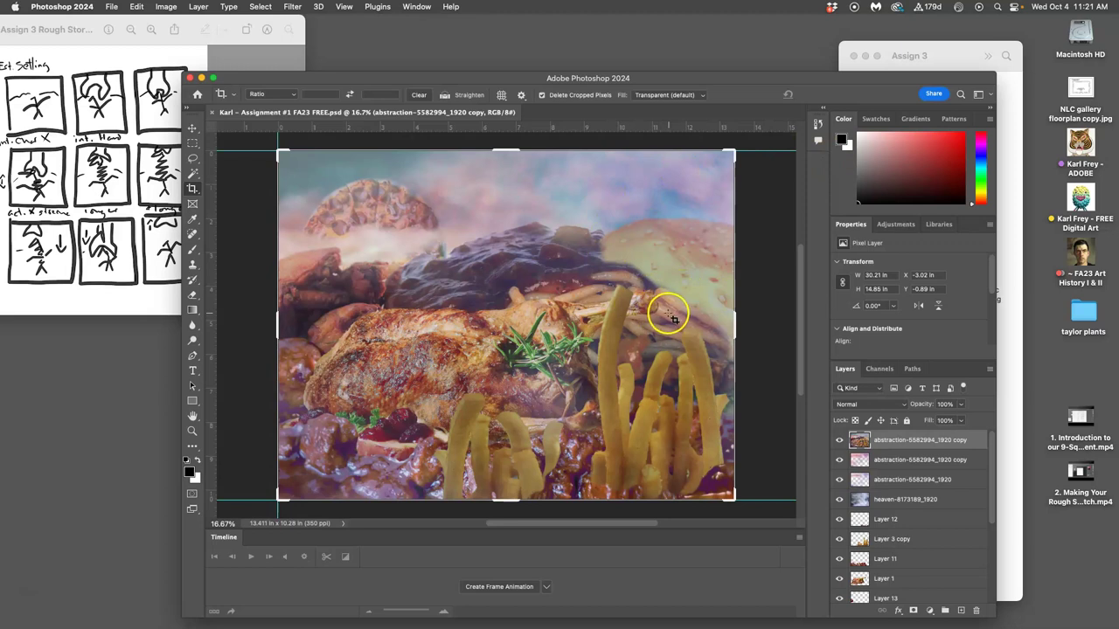
left_click(840, 440)
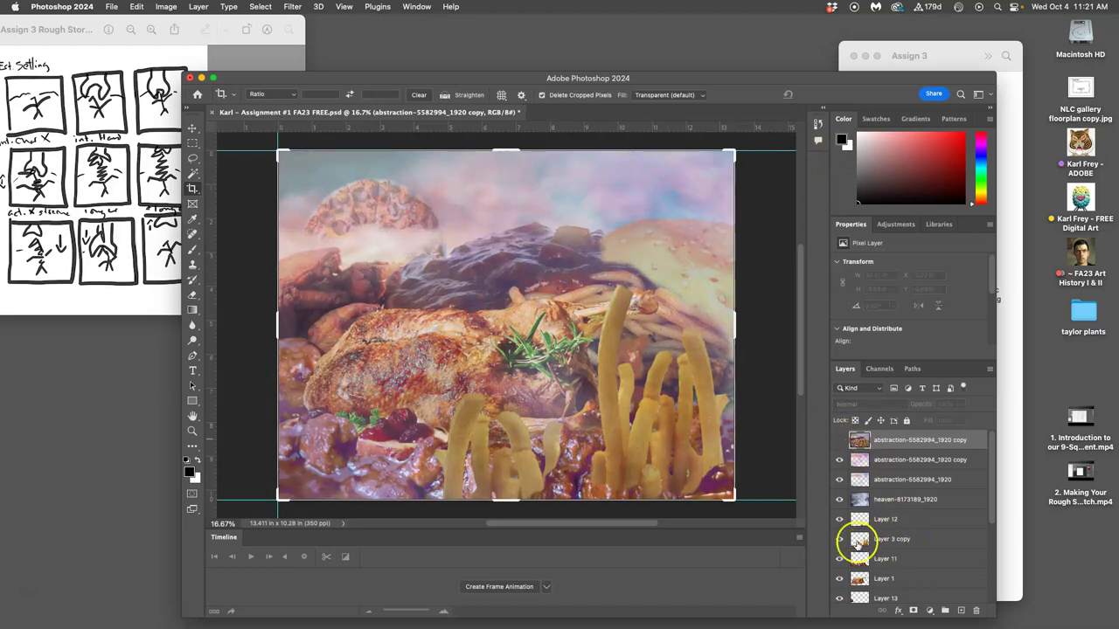
left_click(840, 540)
left_click(840, 540)
left_click(840, 540)
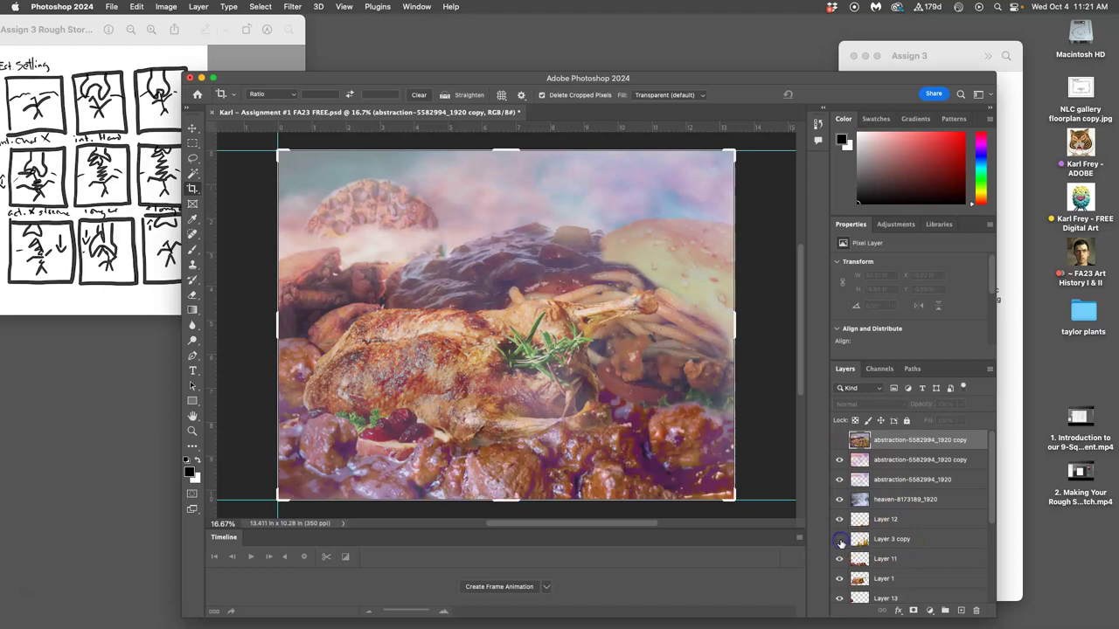
left_click(840, 540)
left_click(891, 539)
scroll(896, 546, "down", 1)
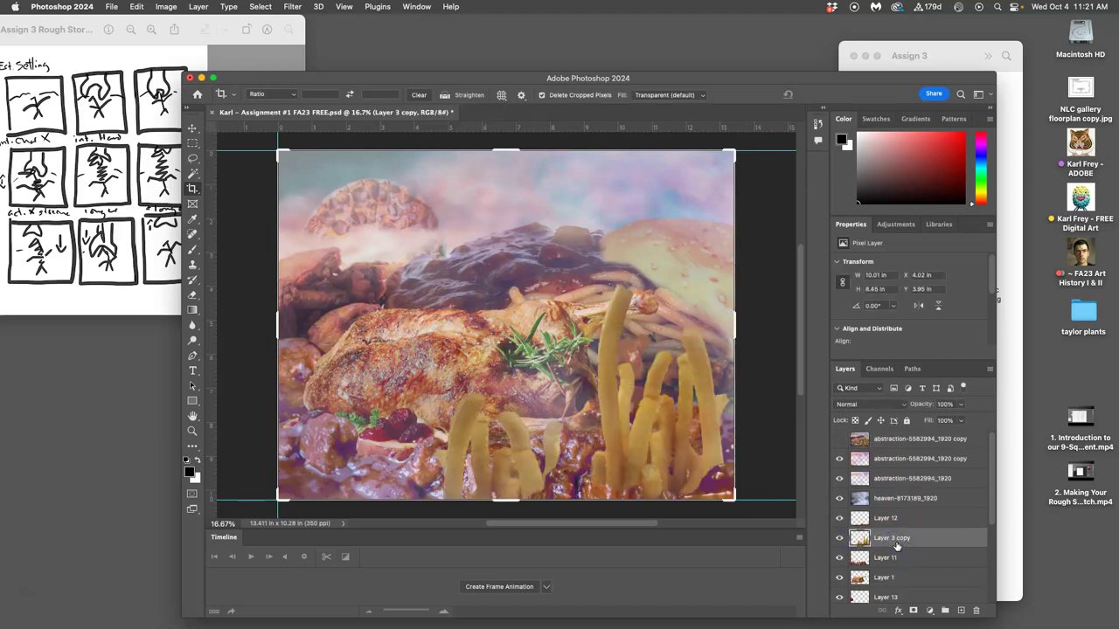
Merge Layer 12, Layer 3 copy and Layer 11 into a layer named Foreground
left_click(840, 493)
left_click(841, 493)
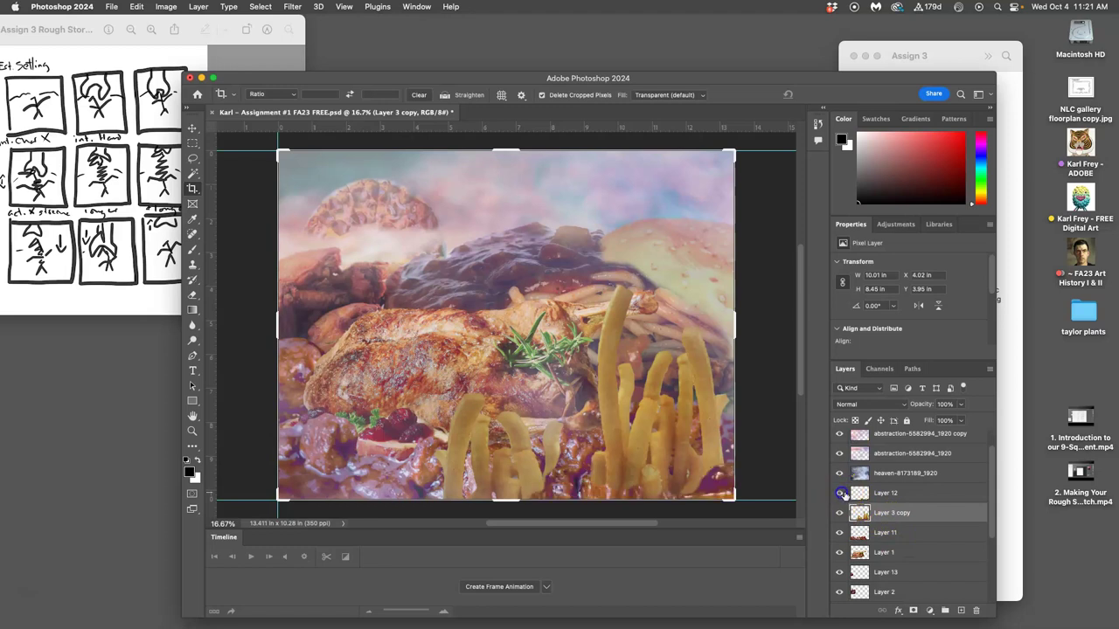
left_click(885, 493)
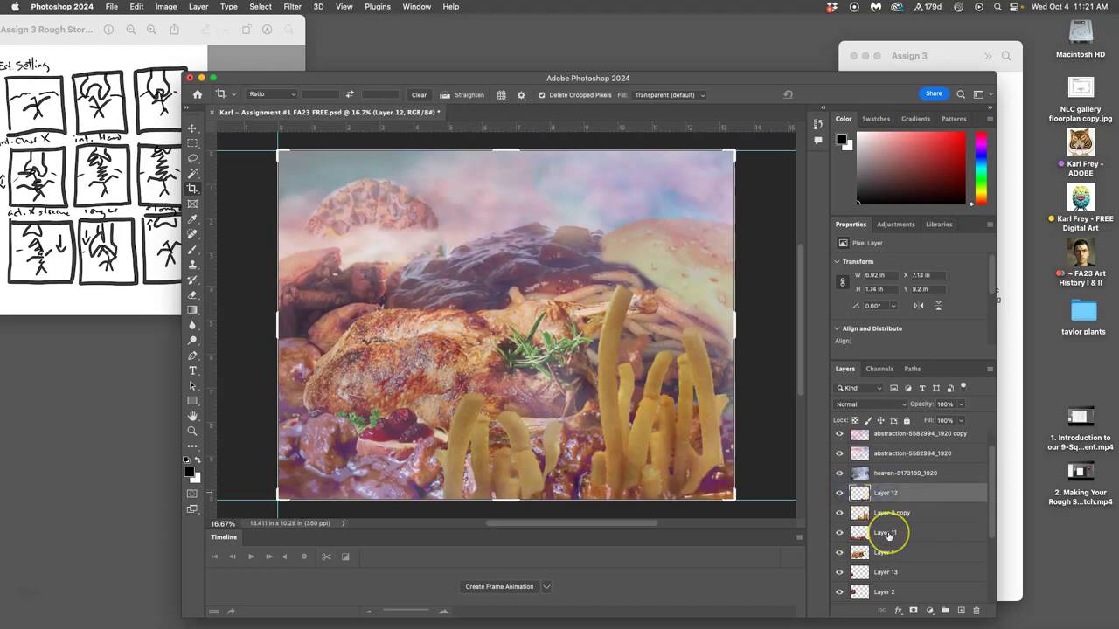
left_click(888, 534, "shift")
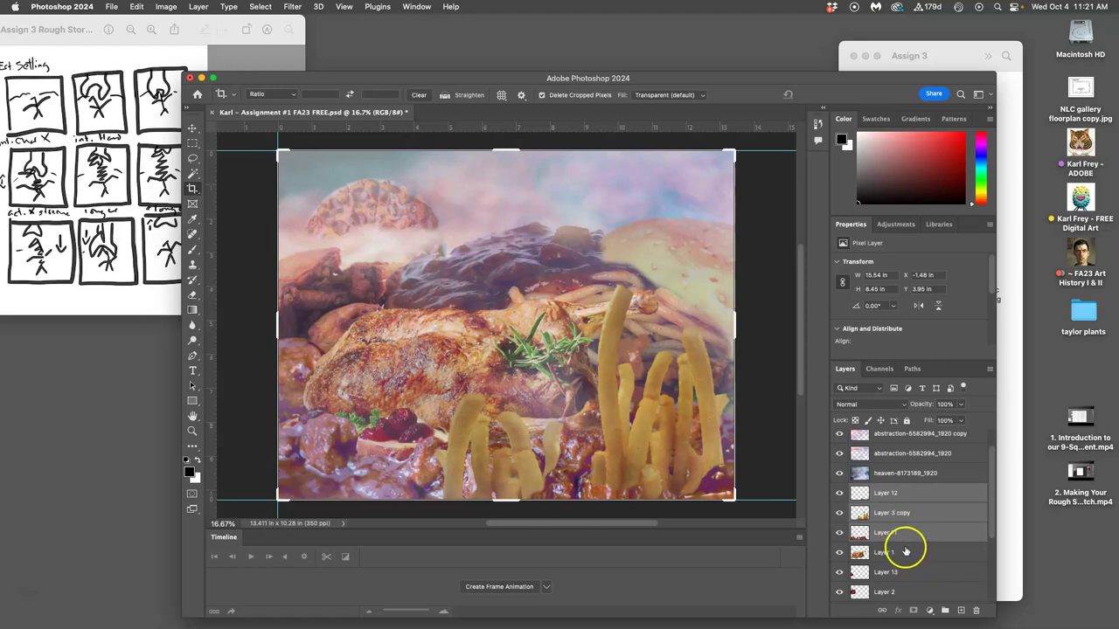
key("ctrl+e")
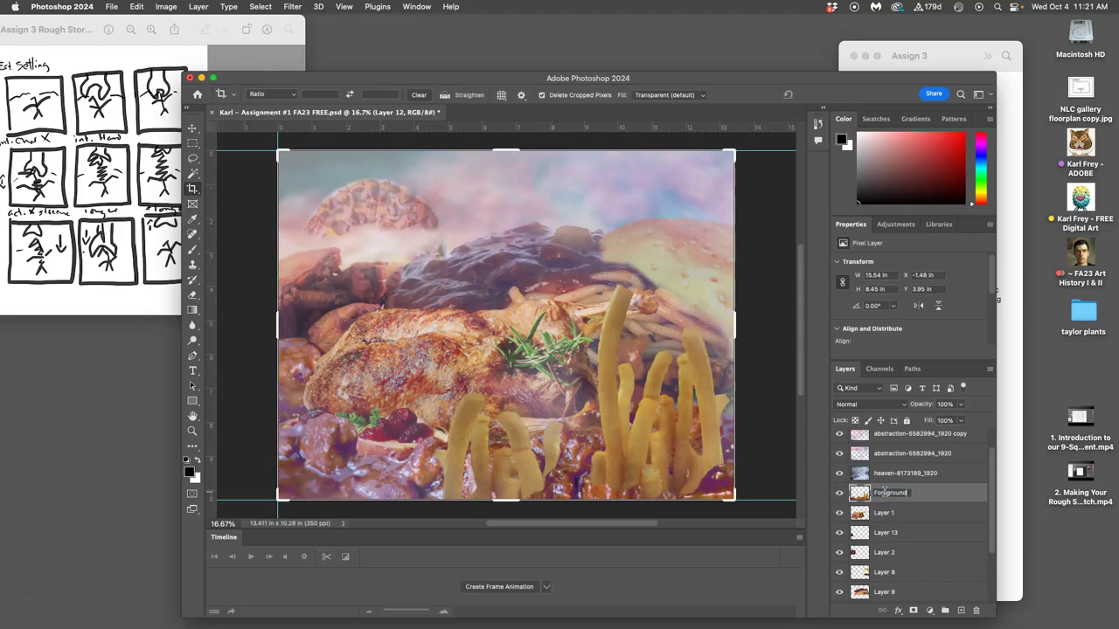
key("Return")
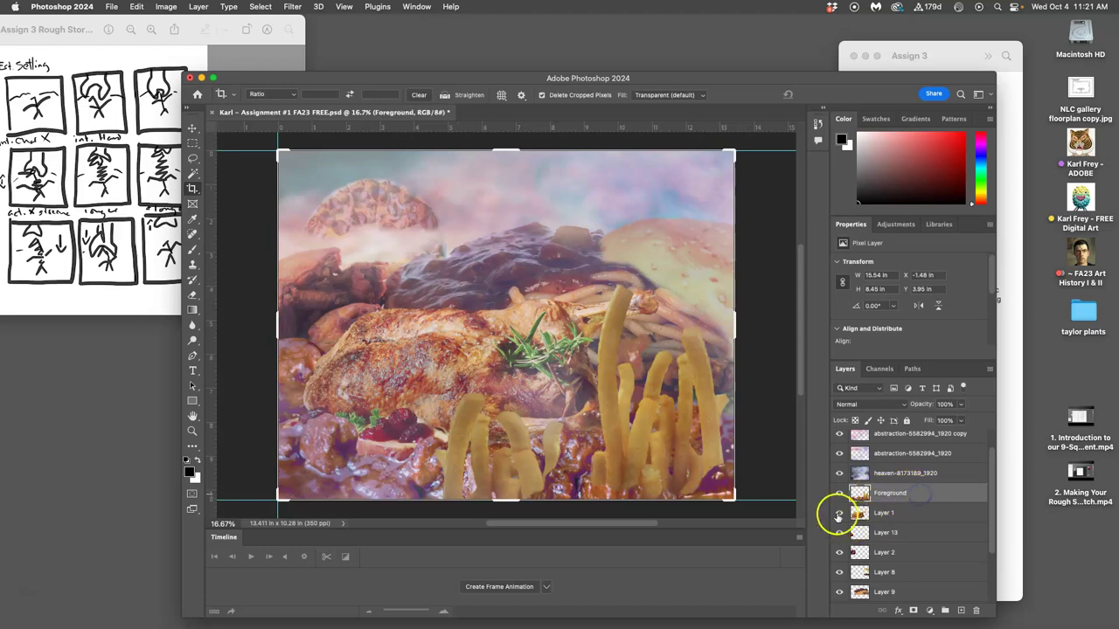
Toggle visibility of Layer 1, Layer 13 and Layer 2 to inspect their contents
left_click(839, 513)
left_click(840, 513)
left_click(839, 514)
left_click(839, 513)
left_click(840, 513)
left_click(840, 513)
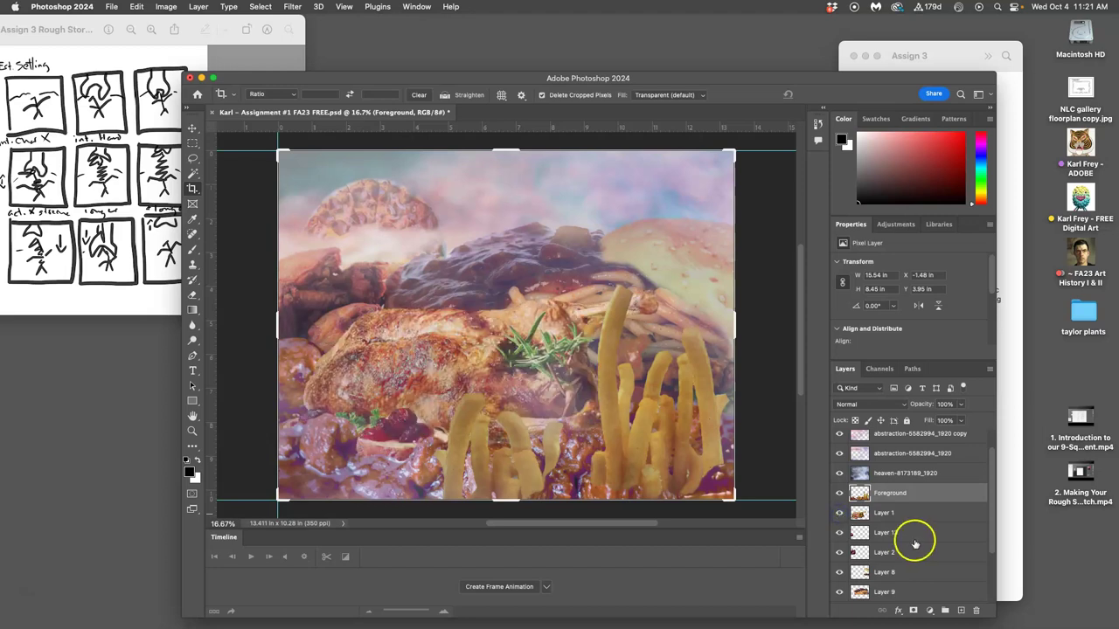
left_click(840, 532)
left_click(840, 532)
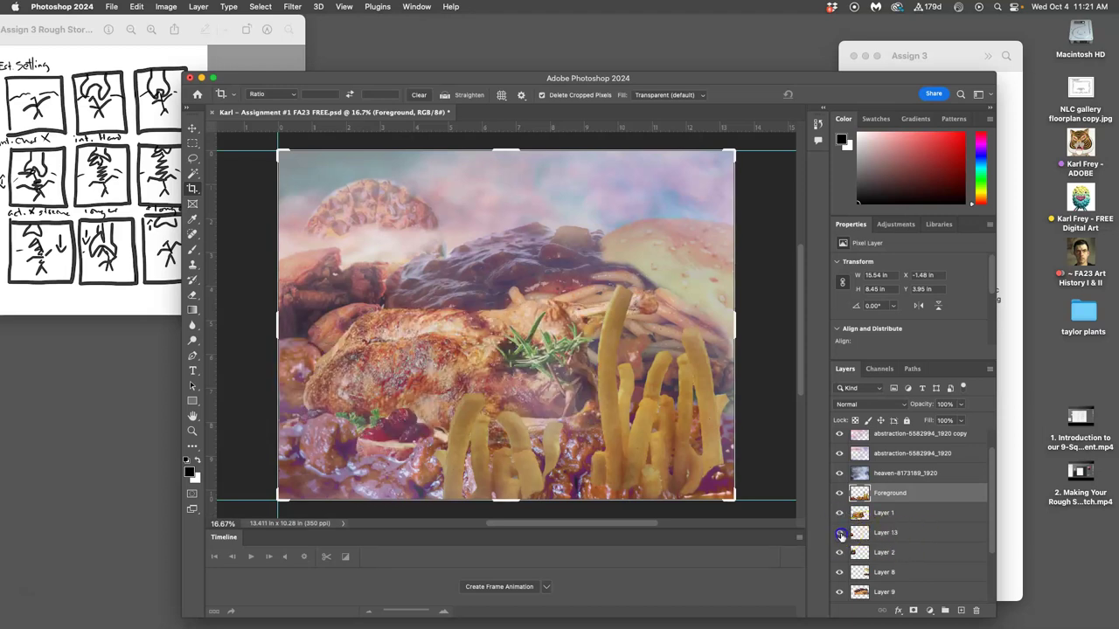
left_click(839, 554)
left_click(839, 553)
Merge Layer 13 and Layer 1 into a layer named Middle Ground
left_click(887, 529)
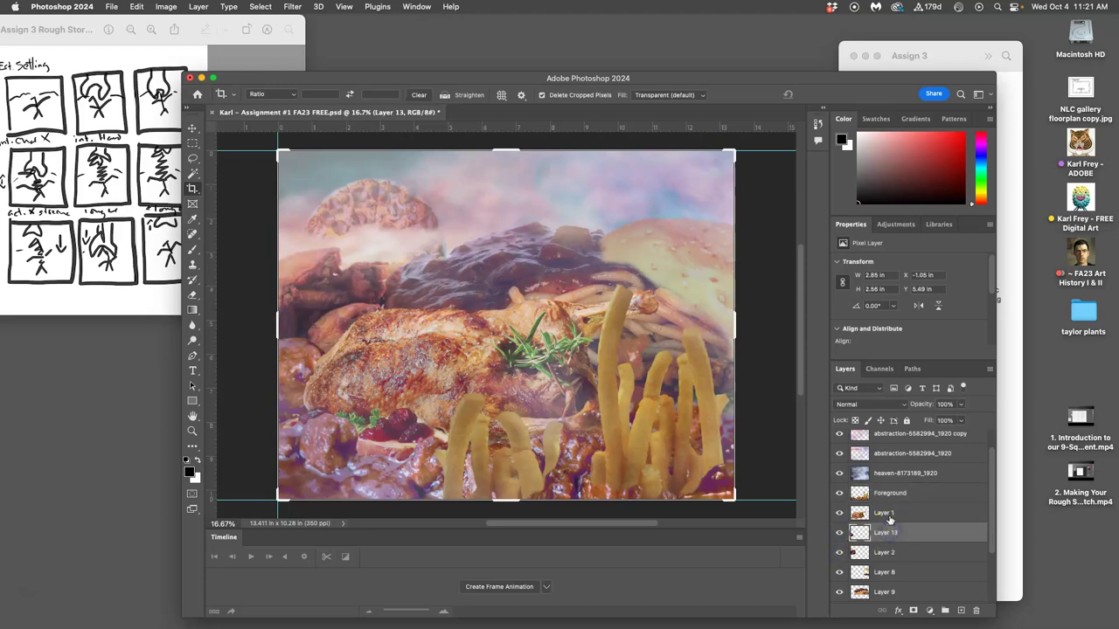
left_click(889, 517, "shift")
key("super+e")
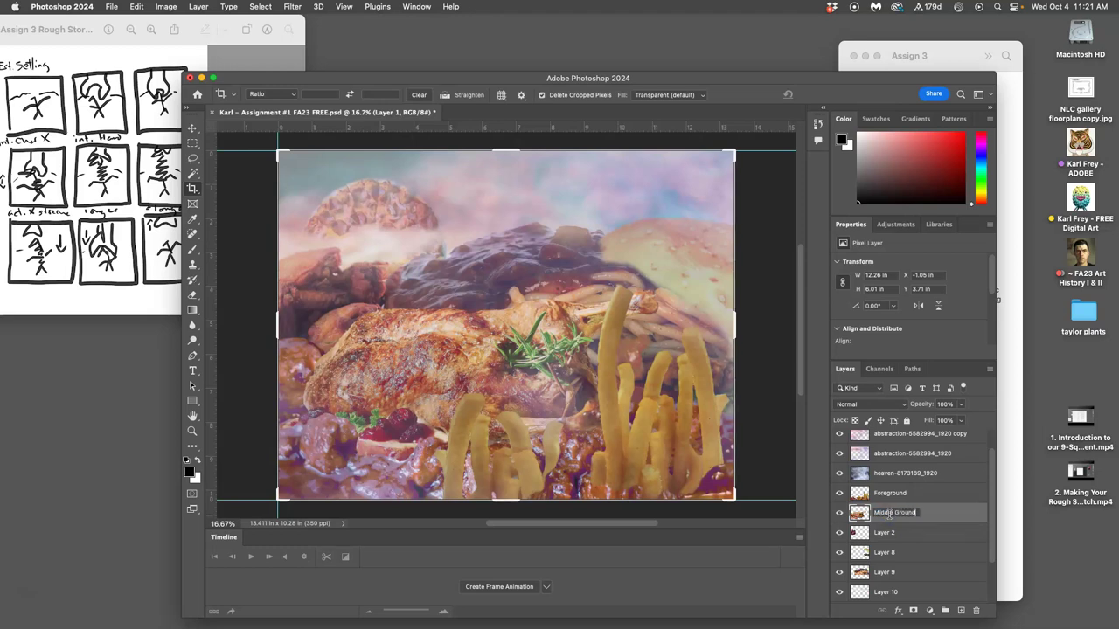
left_click(929, 510)
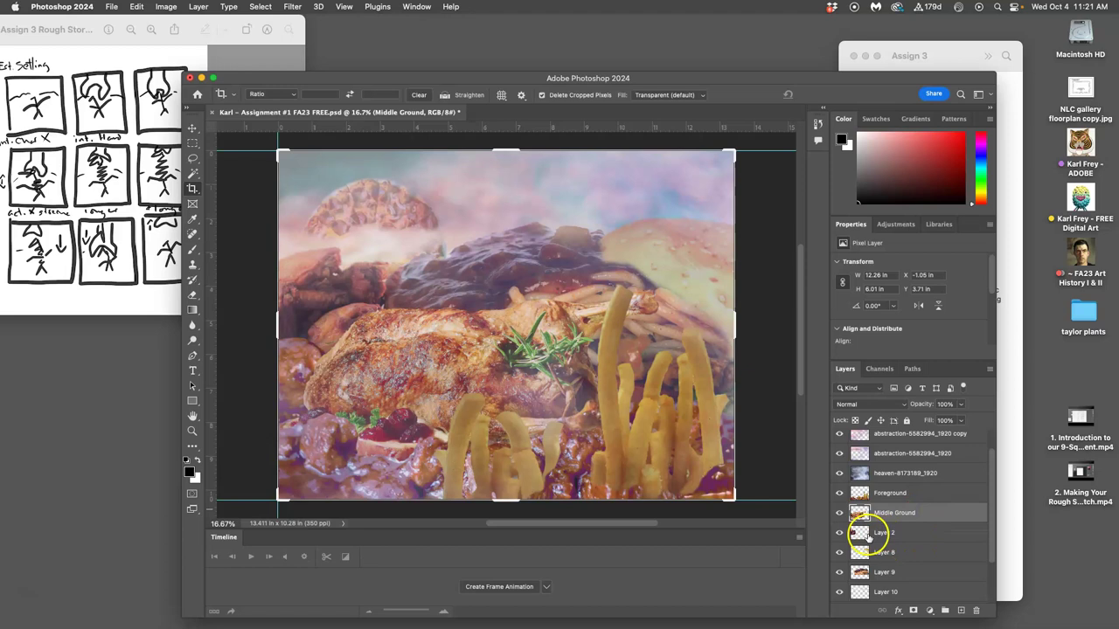
Hide Layers 2, 8, 9, 10, 6, 7 and 5 one by one to inspect each layer's content
scroll(864, 535, "down", 1)
left_click(840, 535)
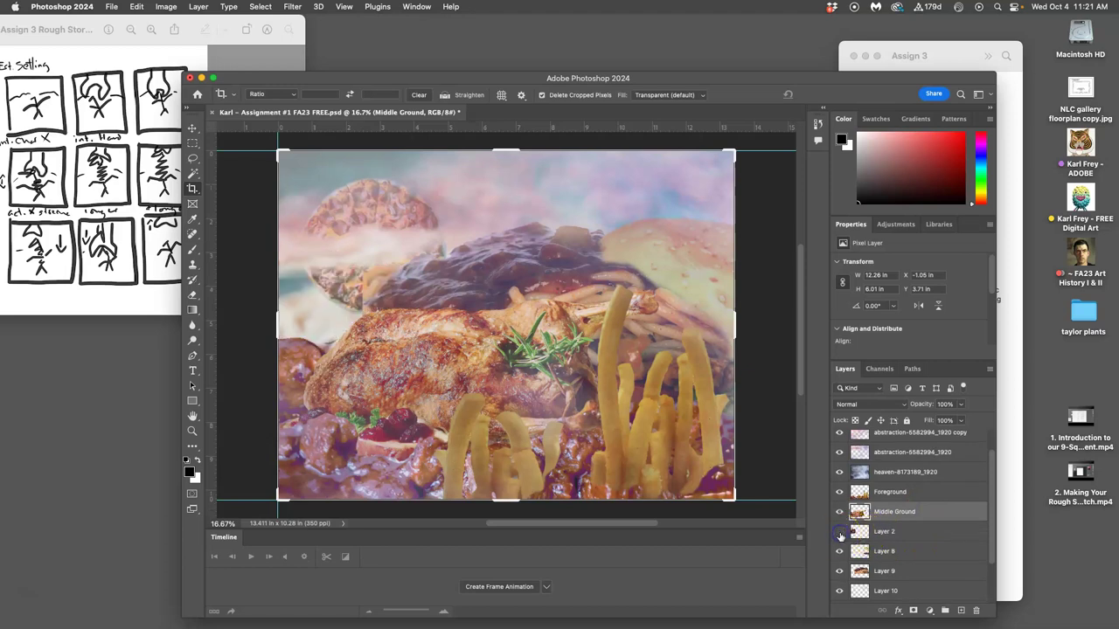
left_click(841, 551)
left_click(840, 573)
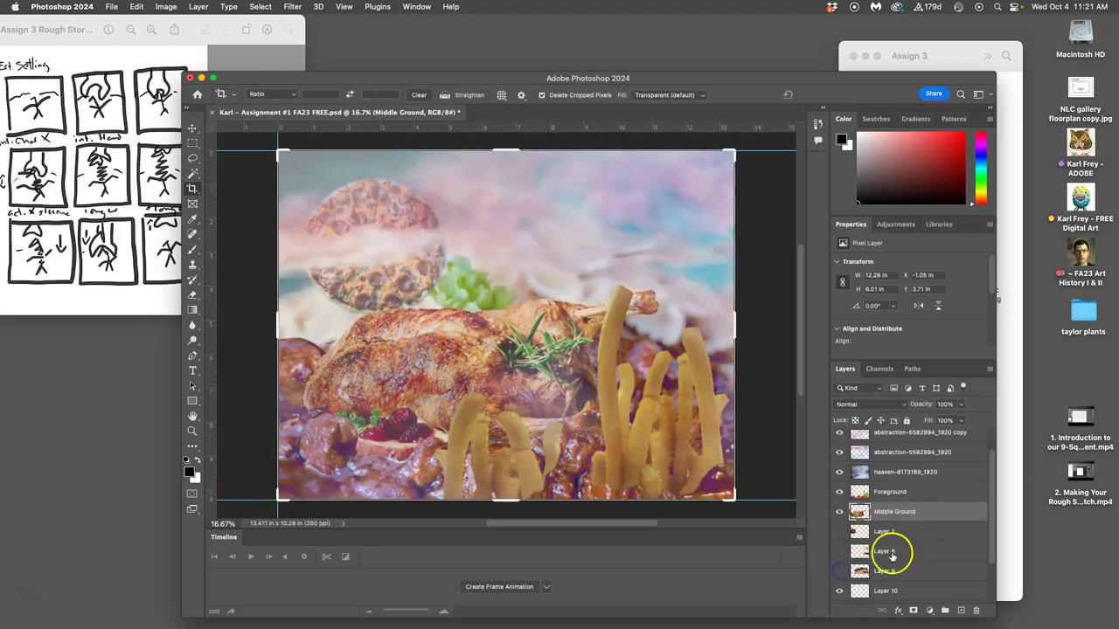
scroll(895, 554, "down", 3)
left_click(839, 535)
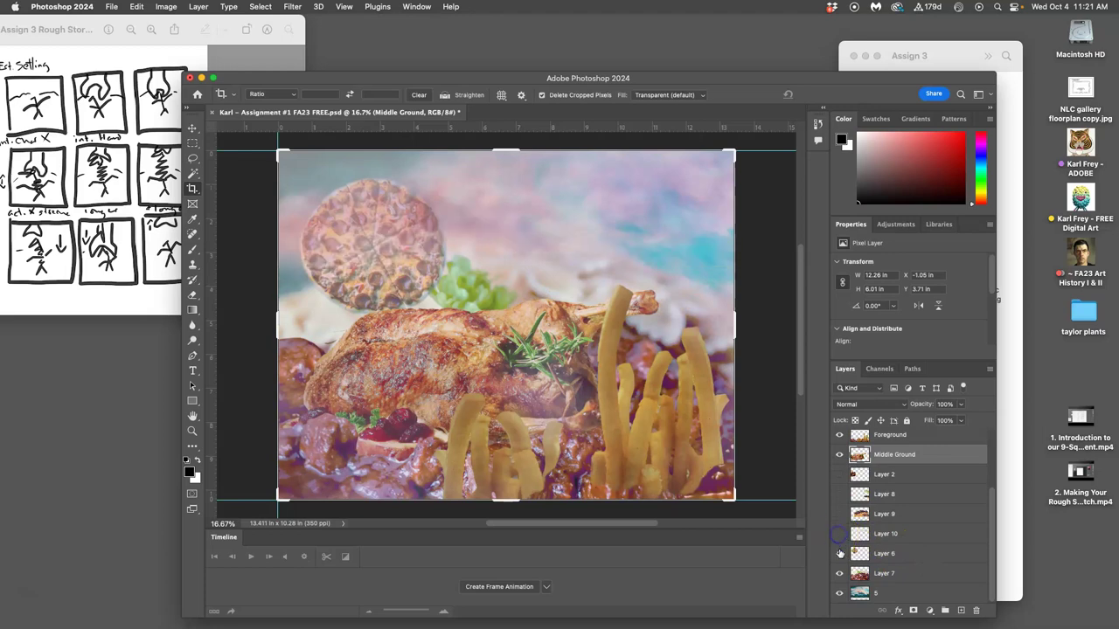
left_click(840, 553)
left_click(837, 572)
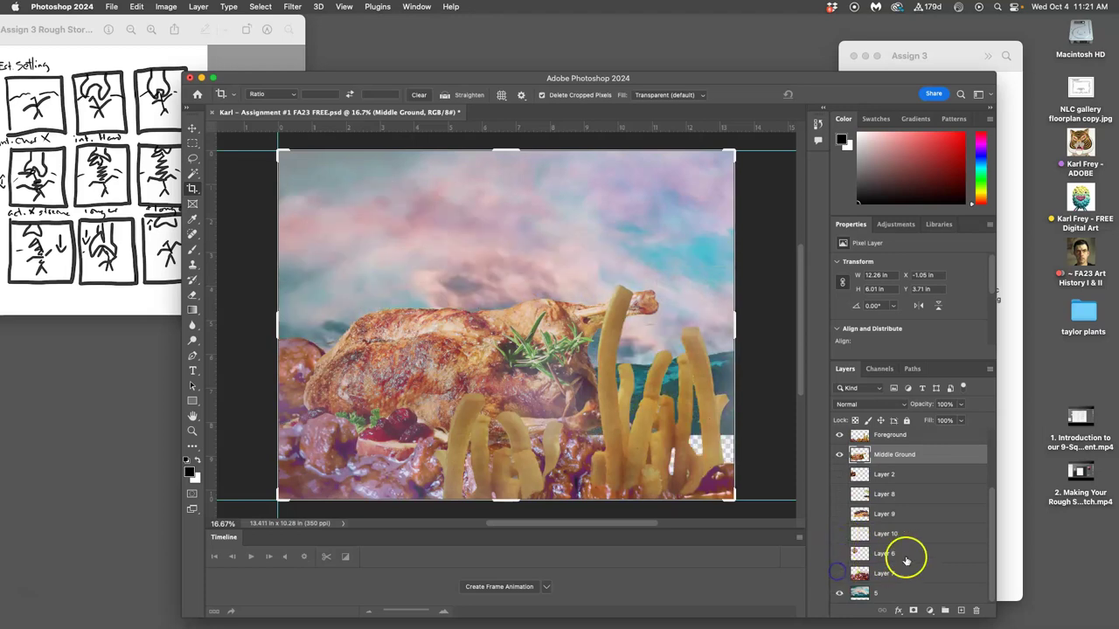
left_click(840, 594)
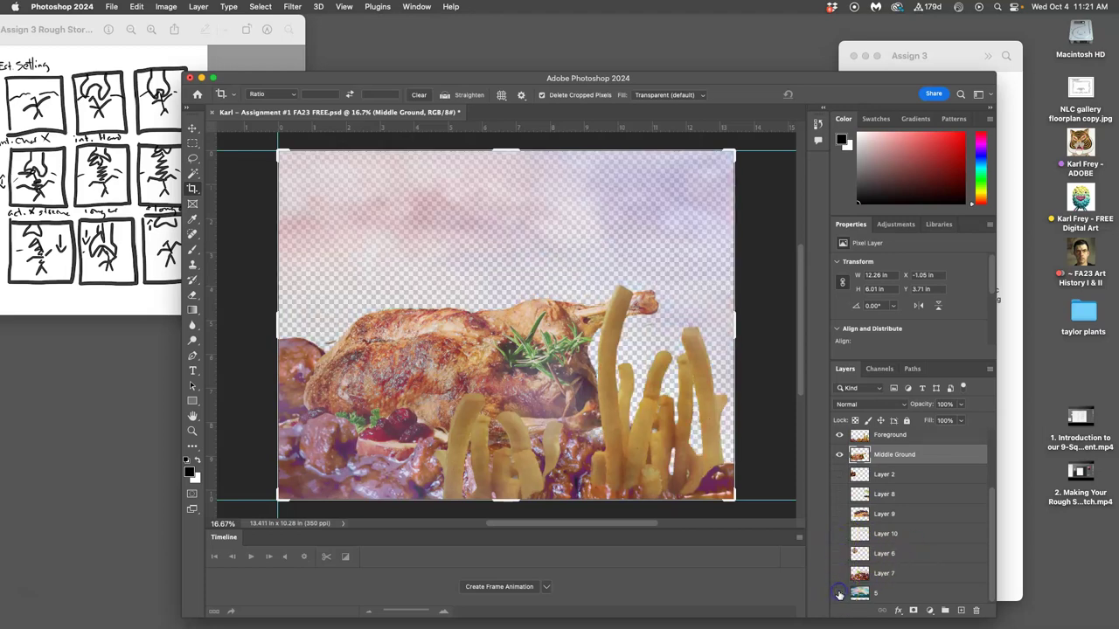
Show Layers 5, 7, 10, 9, 8 and 2 again, leaving Layer 6 hidden
left_click(839, 594)
left_click(838, 575)
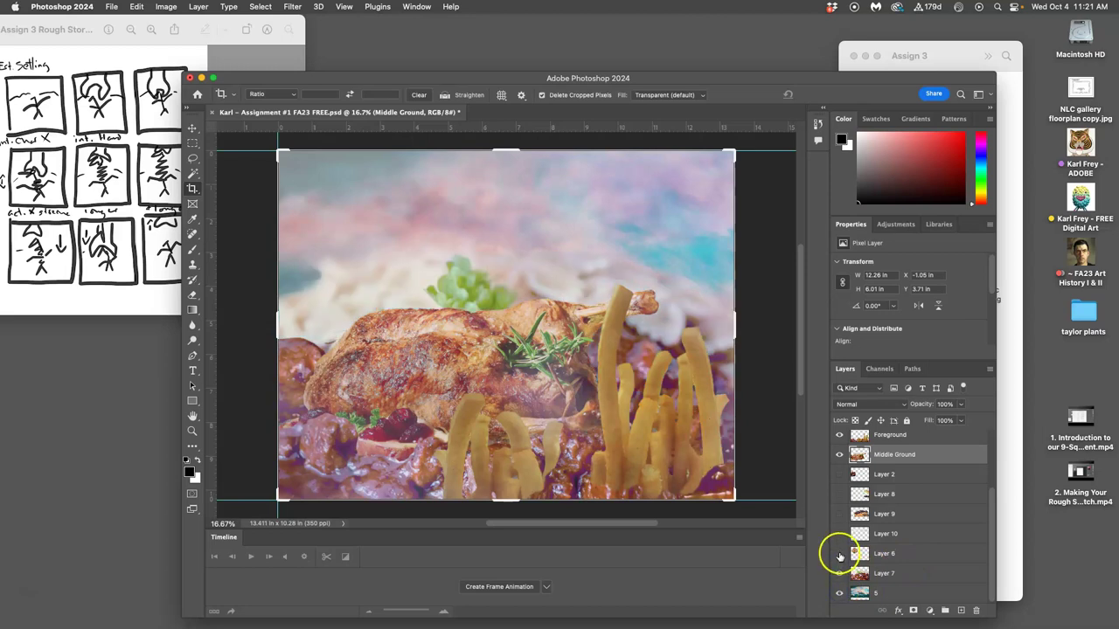
left_click(839, 554)
left_click(839, 554)
left_click(839, 535)
left_click(839, 515)
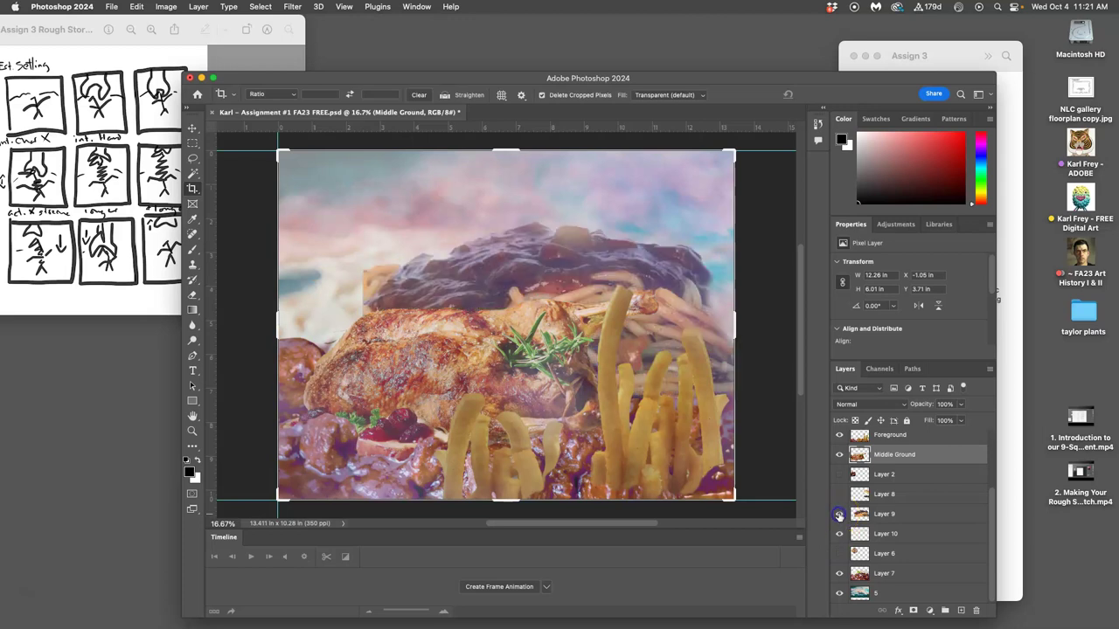
left_click(840, 494)
left_click(839, 474)
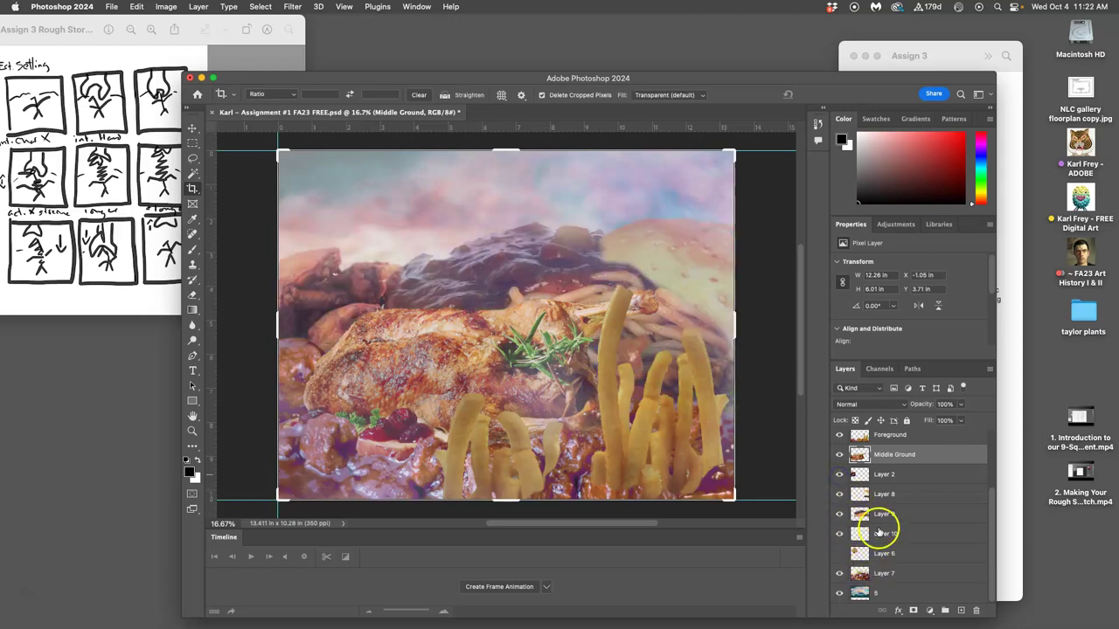
Select Layers 2, 8, 9 and 10 and merge them into one layer with Cmd+E
left_click(880, 533)
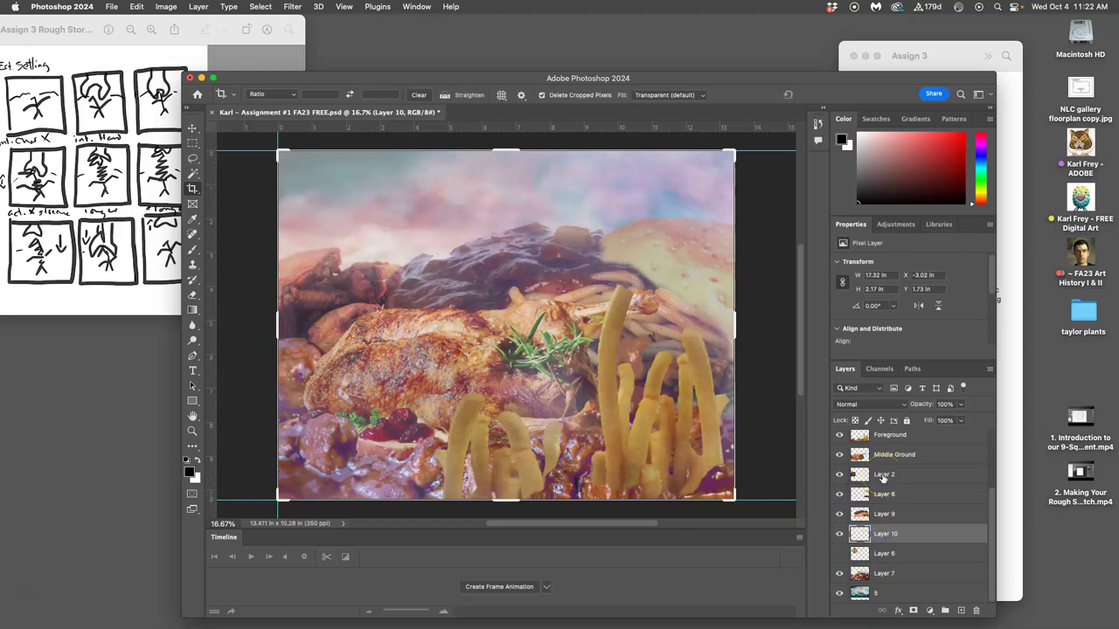
left_click(883, 477, "shift")
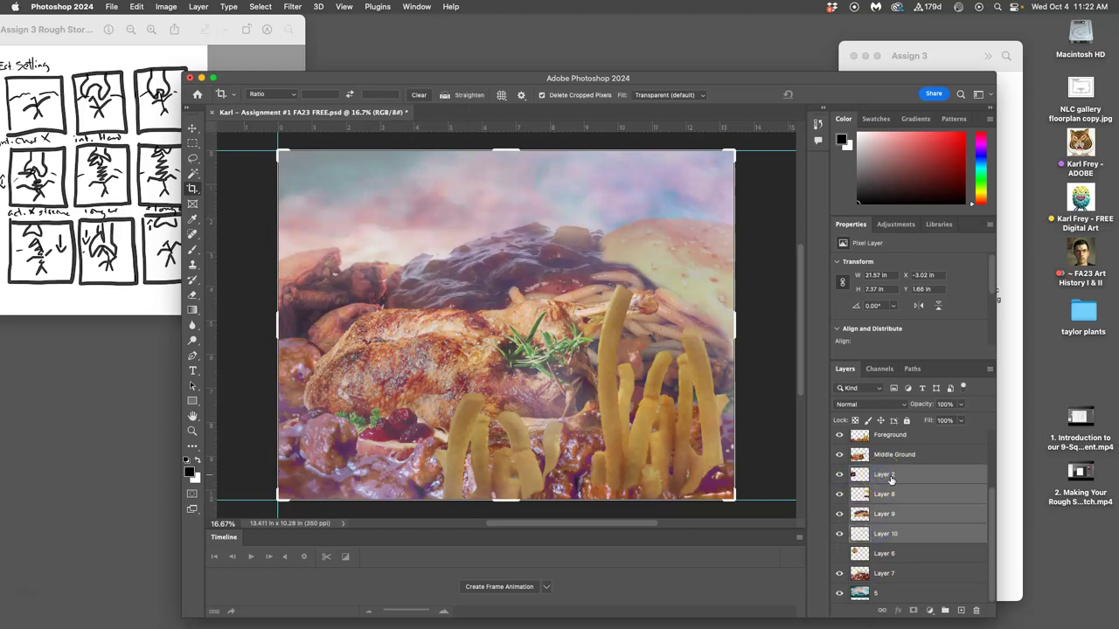
key("super+e")
left_click(840, 534)
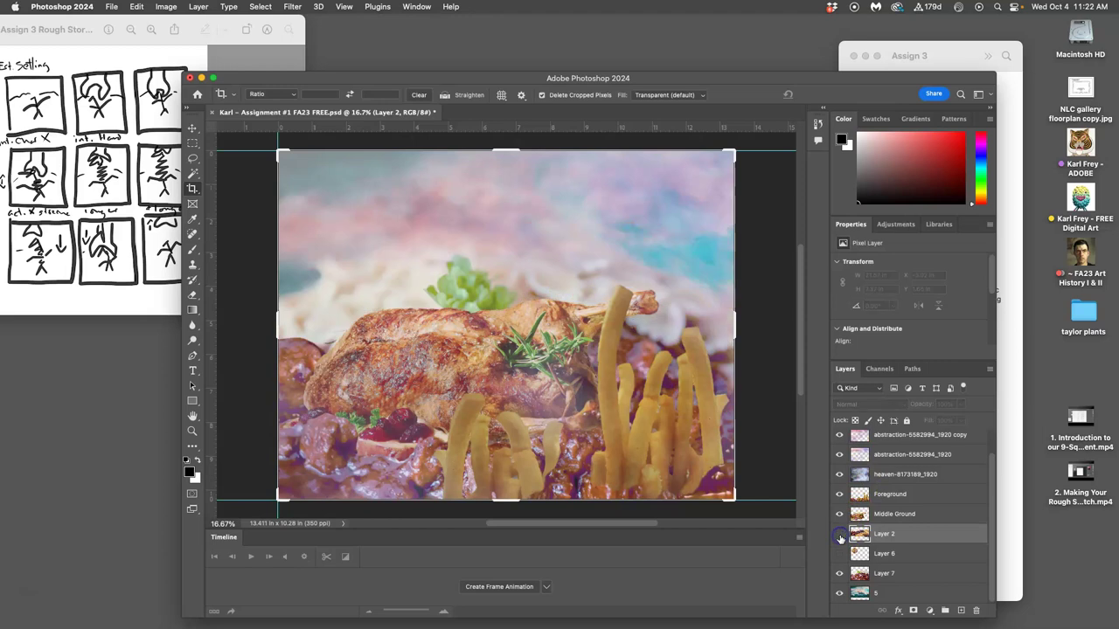
left_click(840, 534)
left_click(840, 534)
left_click(840, 534)
Rename the merged layer to 'Background', then show and select Layer 6's round cookie image
left_click(879, 535)
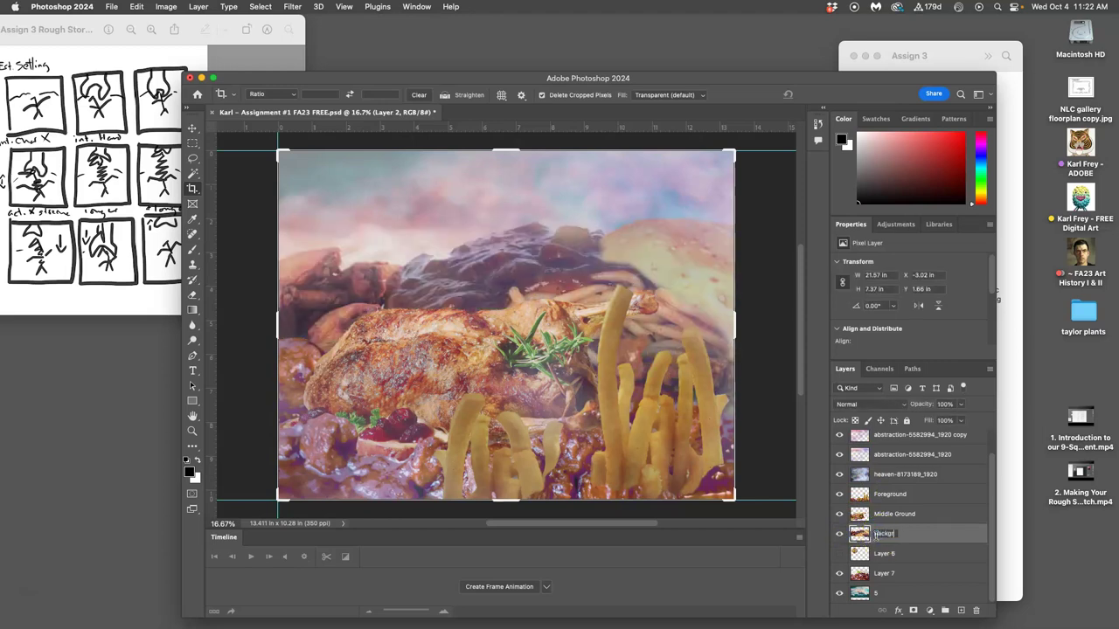
type("Background")
left_click(928, 536)
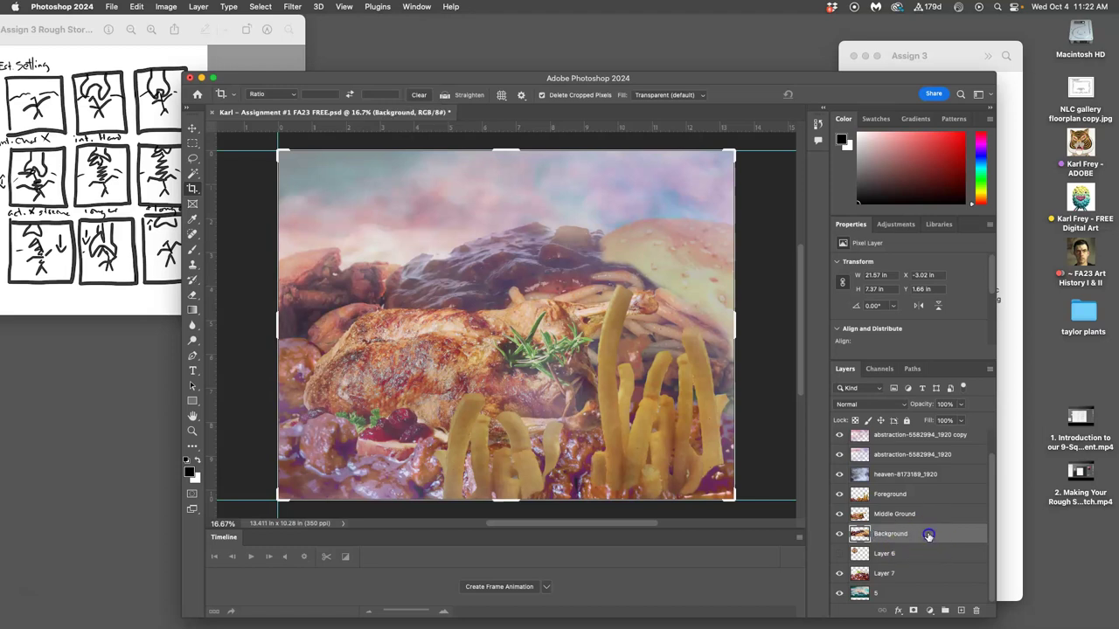
left_click(840, 555)
left_click(885, 558)
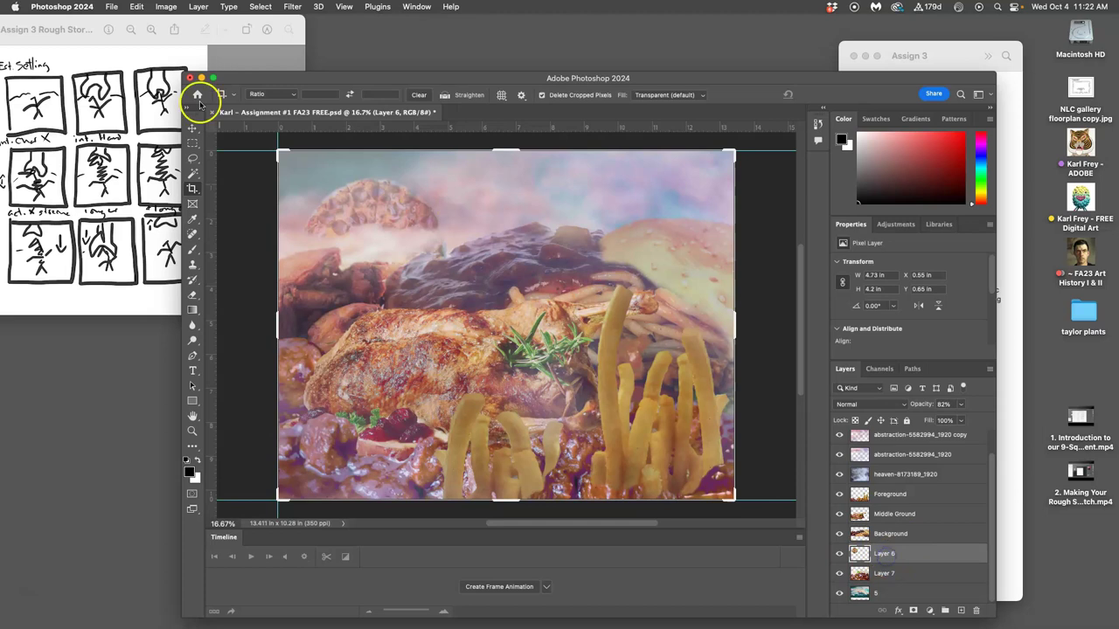
left_click(192, 130)
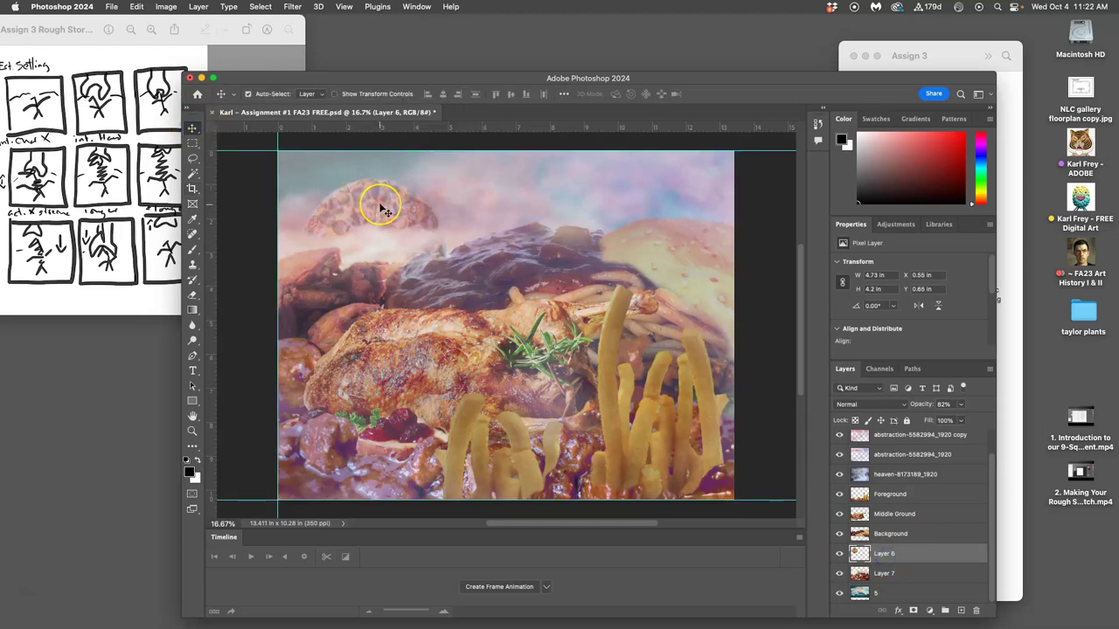
Duplicate Layer 6 with Cmd+J and drag the cookie copy to the right
key("super")
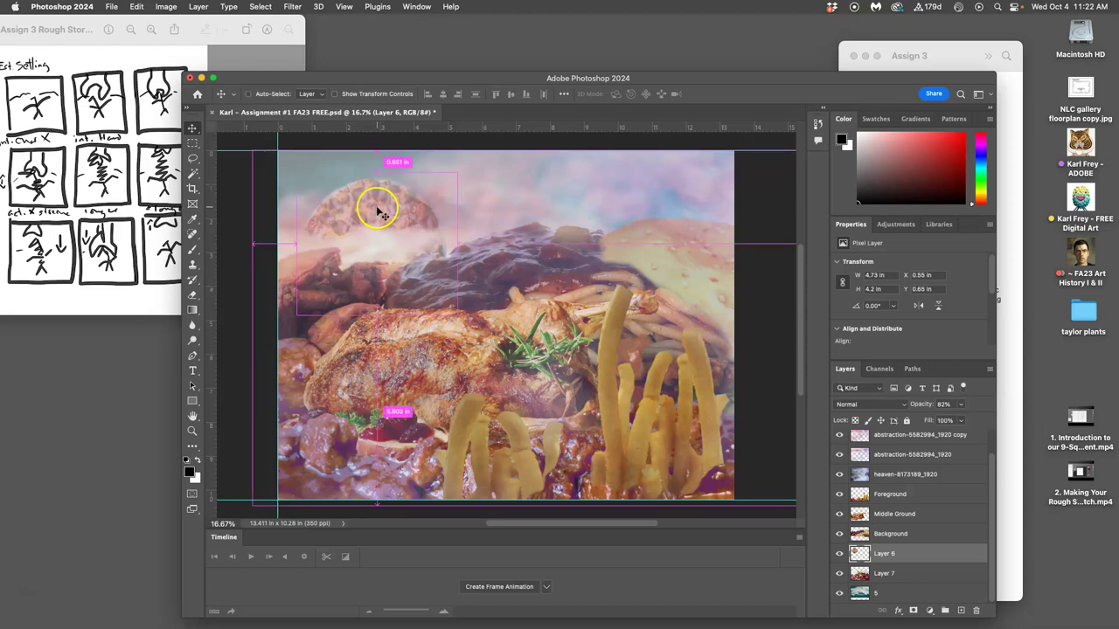
key("super+j")
left_click_drag(382, 206, 379, 212)
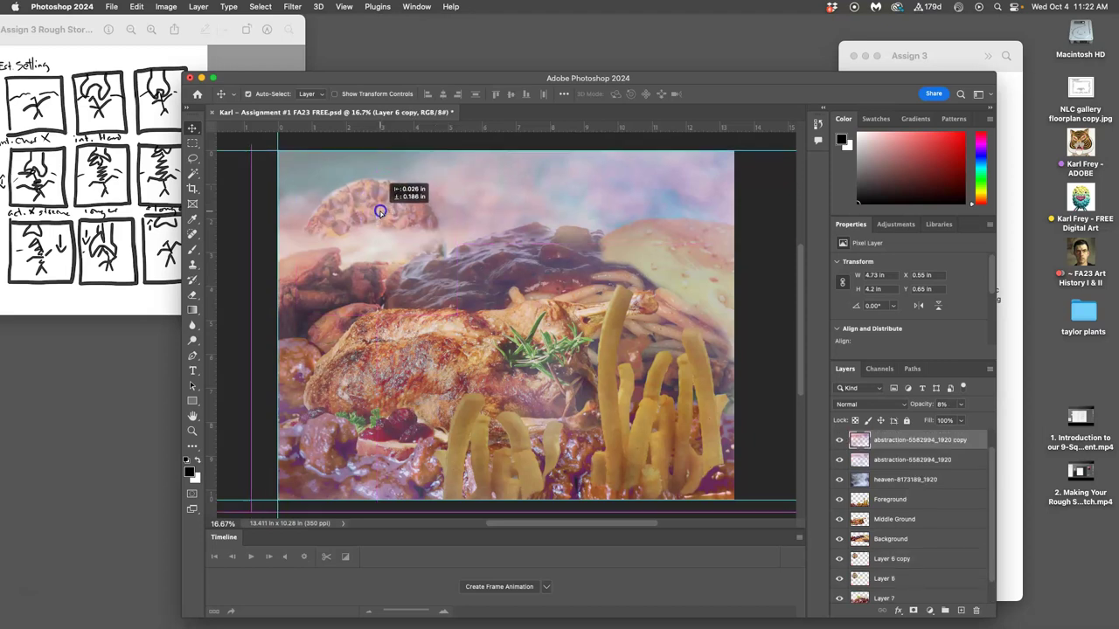
left_click(378, 211)
left_click(564, 330)
left_click_drag(564, 330, 564, 327)
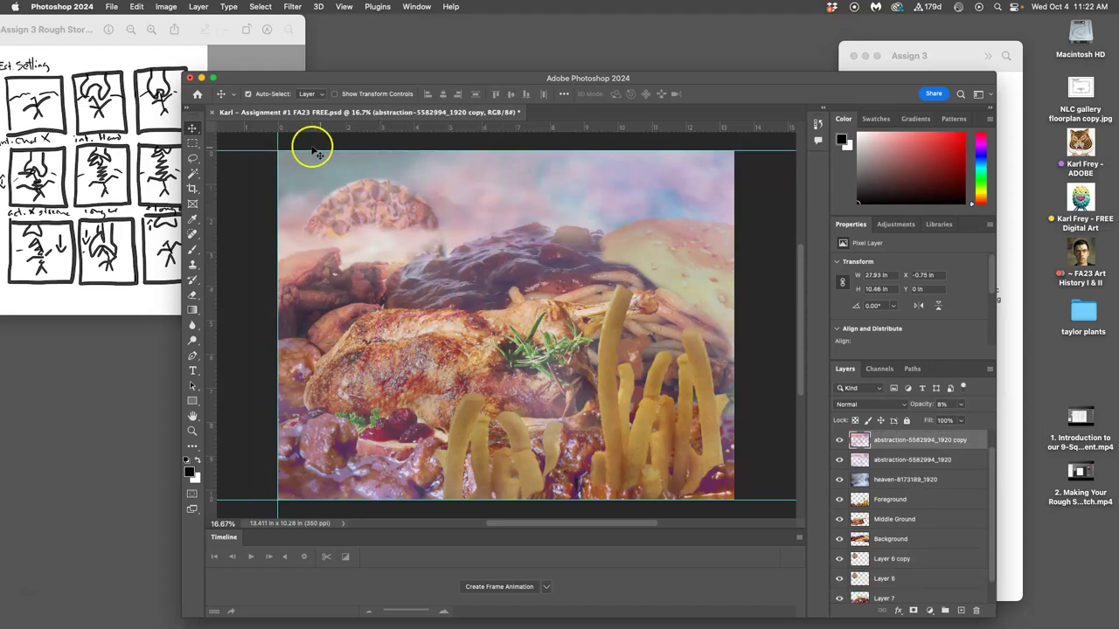
left_click(892, 559)
left_click_drag(386, 192, 483, 216)
Shift the abstraction-5582994_1920 copy overlay slightly, then select the abstraction-5582994_1920 layer
left_click(887, 440)
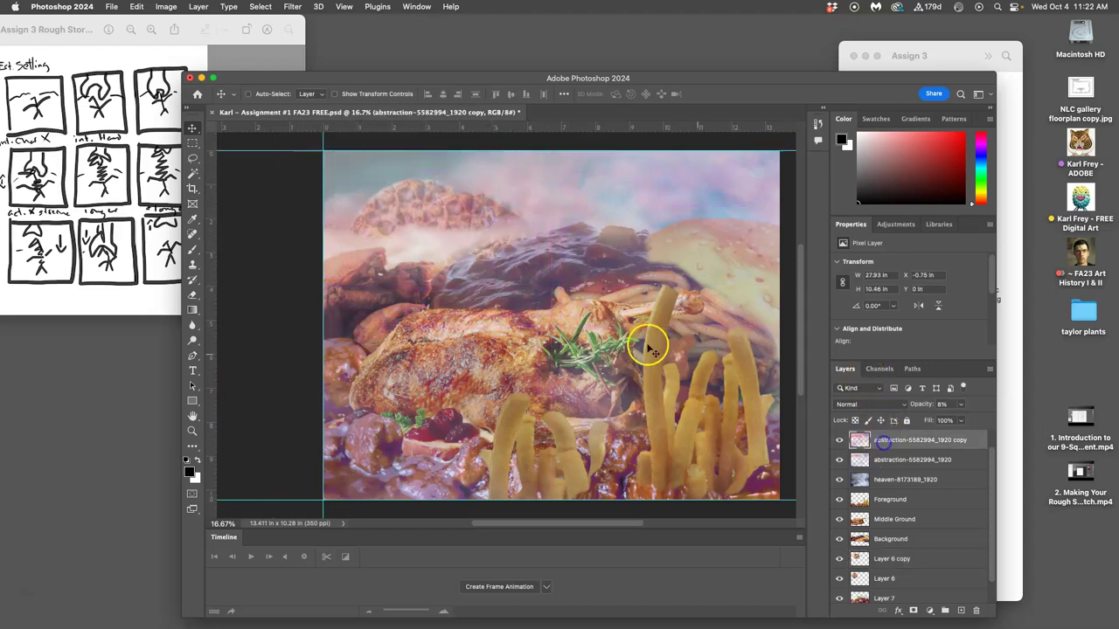
mouse_move(426, 252)
left_mouse_down()
mouse_move(460, 250)
mouse_move(409, 245)
mouse_move(467, 242)
mouse_move(434, 238)
left_mouse_up()
left_click(907, 459)
Undo the accidental overlay move and toggle layer 5 and Layer 6 copy to compare
key("super+z")
scroll(923, 523, "down", 1)
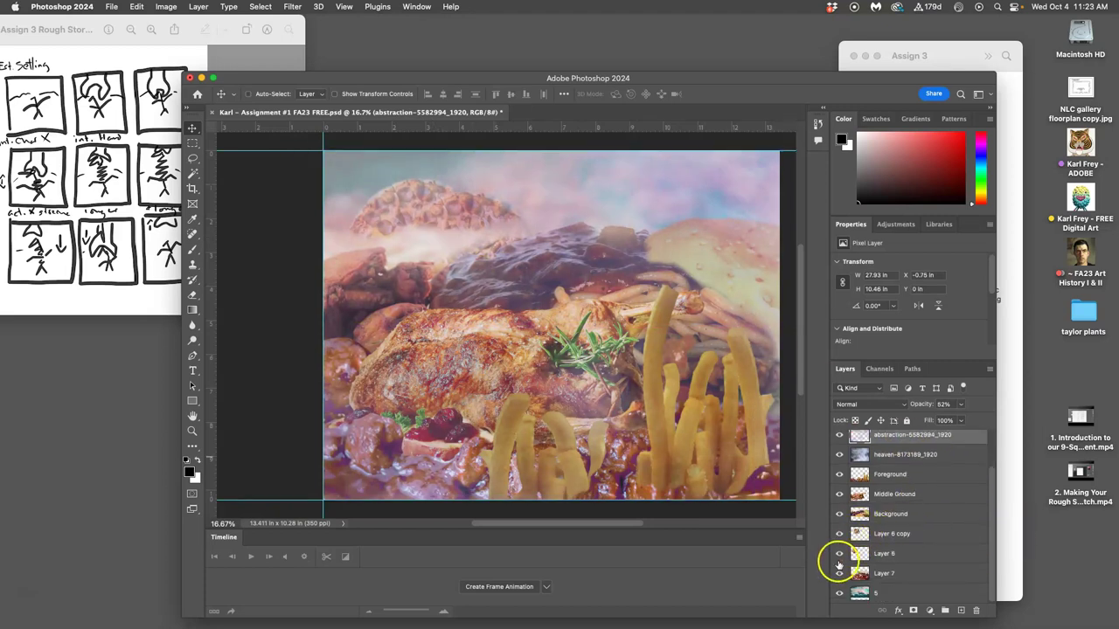
left_click(840, 593)
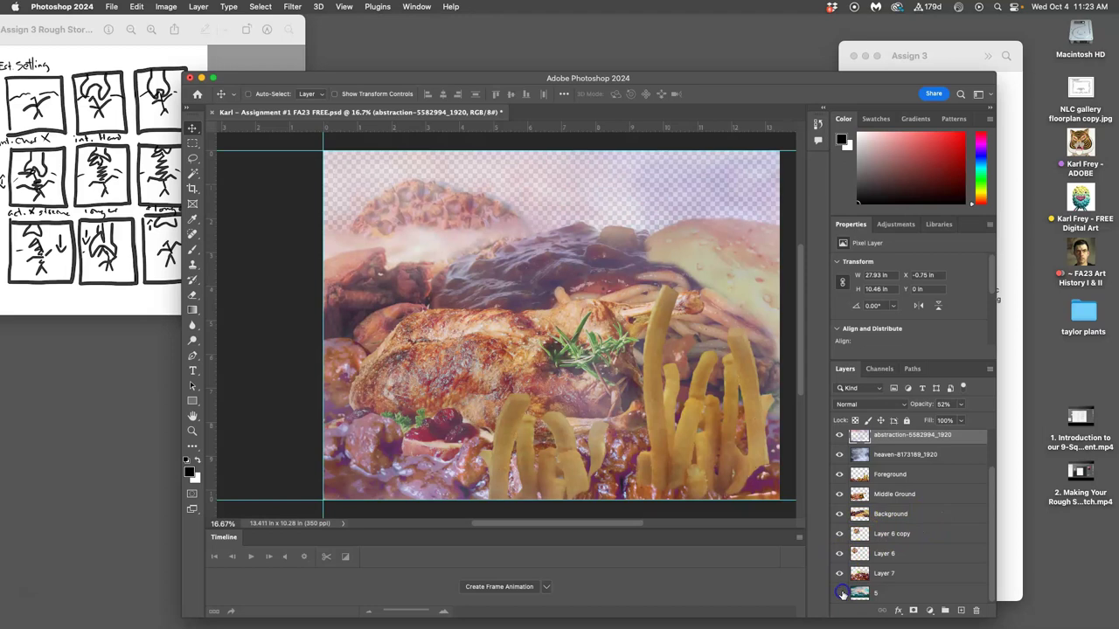
left_click(840, 593)
left_click(840, 535)
left_click(840, 534)
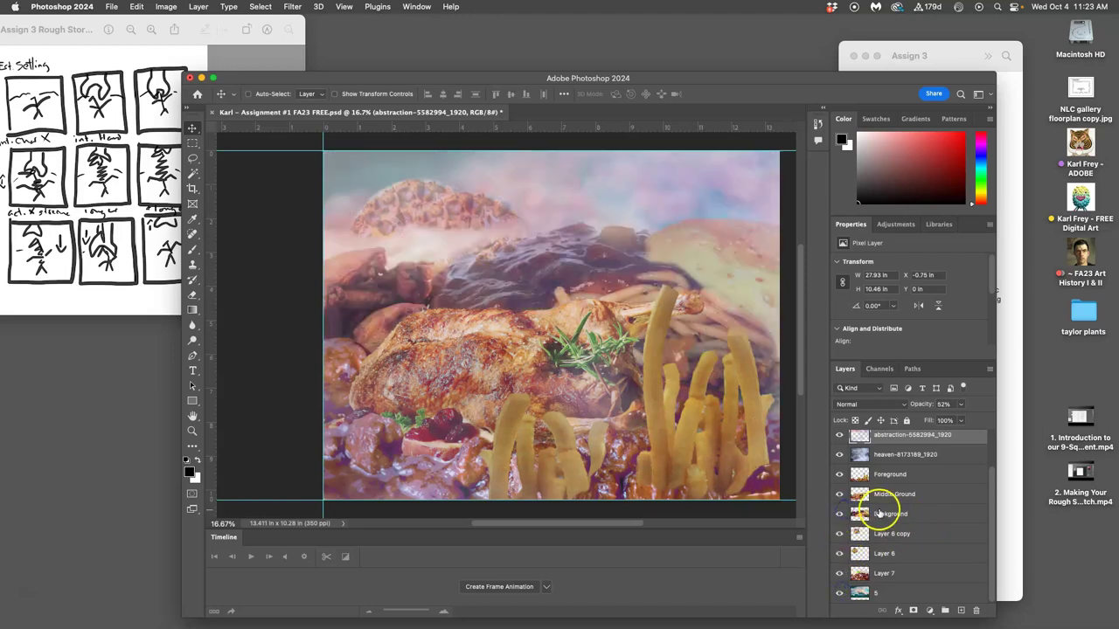
Move the cookie copy back to the upper left, name it 'Pizza Sun', and select the original Layer 6
left_click(887, 514)
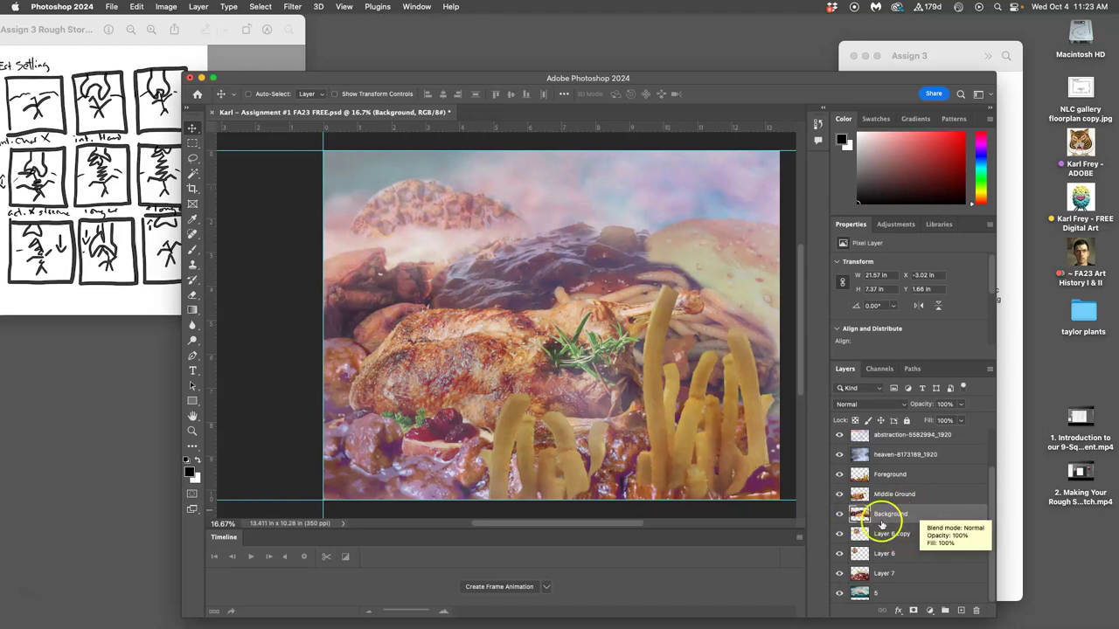
left_click(886, 532)
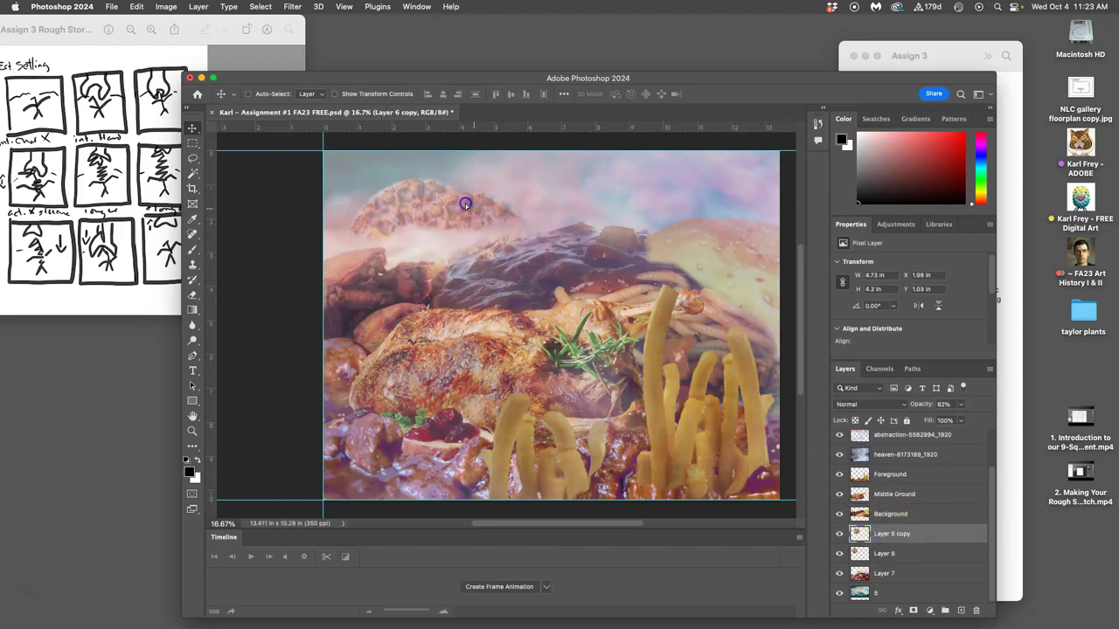
left_click_drag(465, 203, 424, 194)
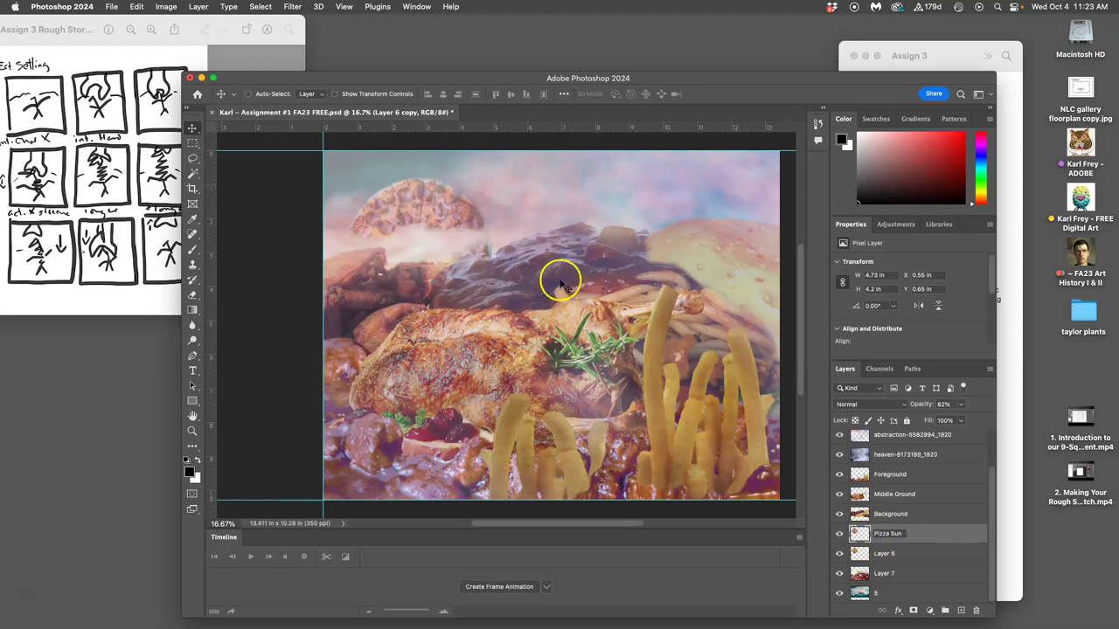
left_click(123, 228)
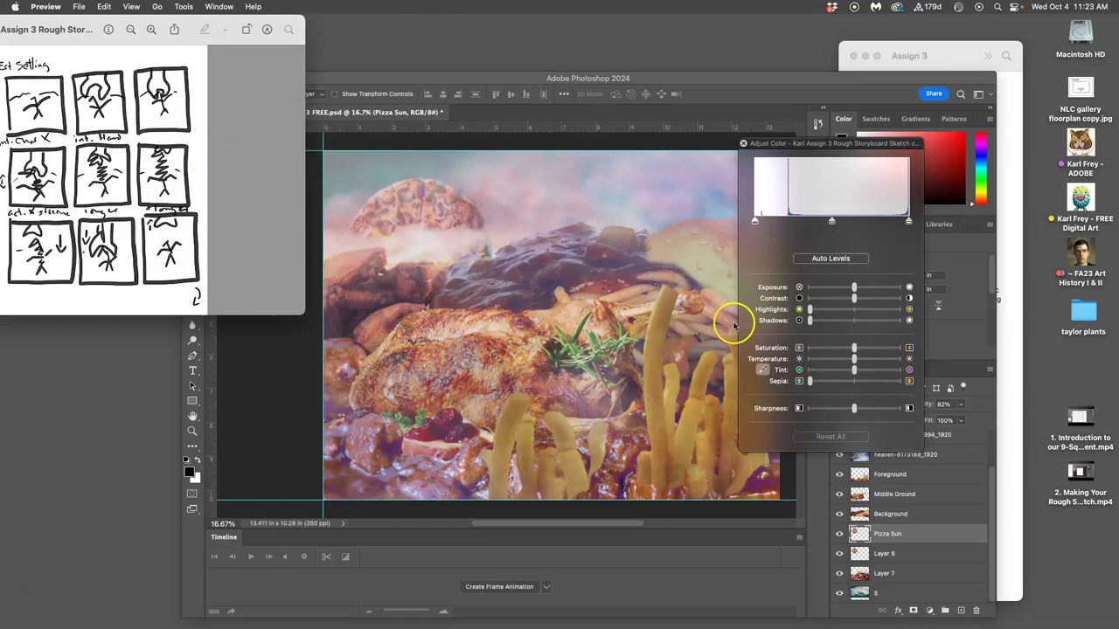
left_click(953, 537)
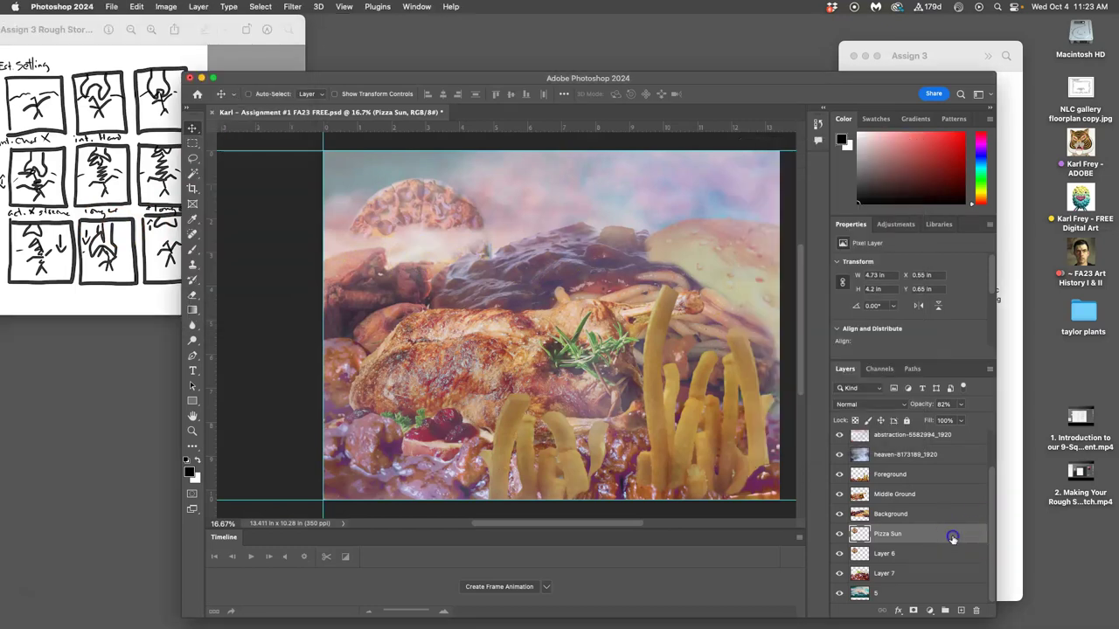
left_click(887, 553)
Delete the original Layer 6 and toggle Layer 7 and layer 5 to check the fries and sky
key("Delete")
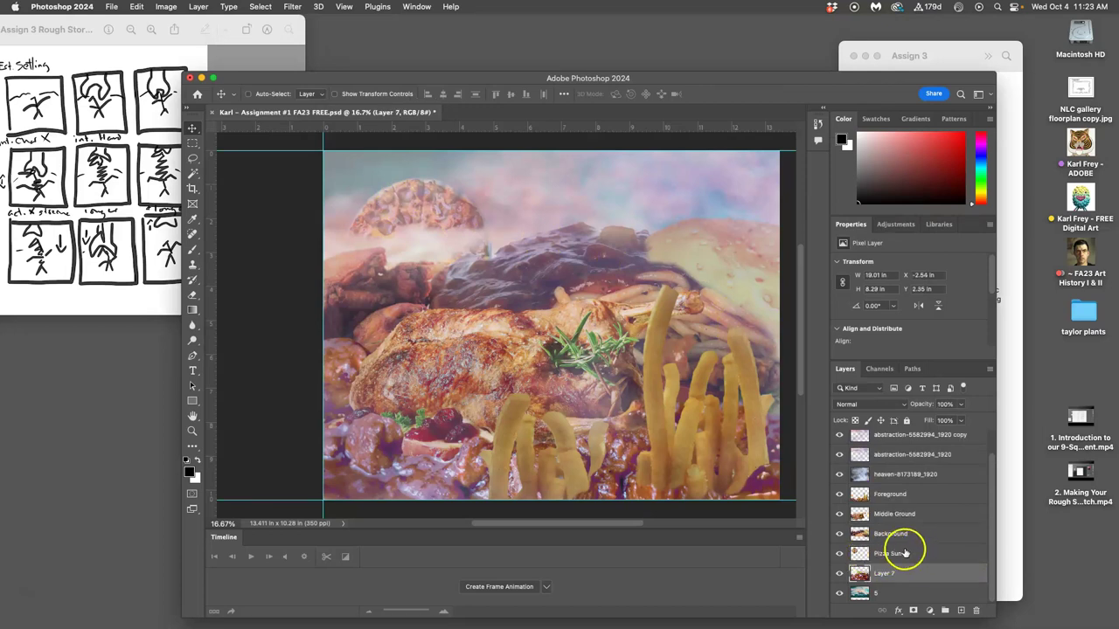
left_click(890, 590)
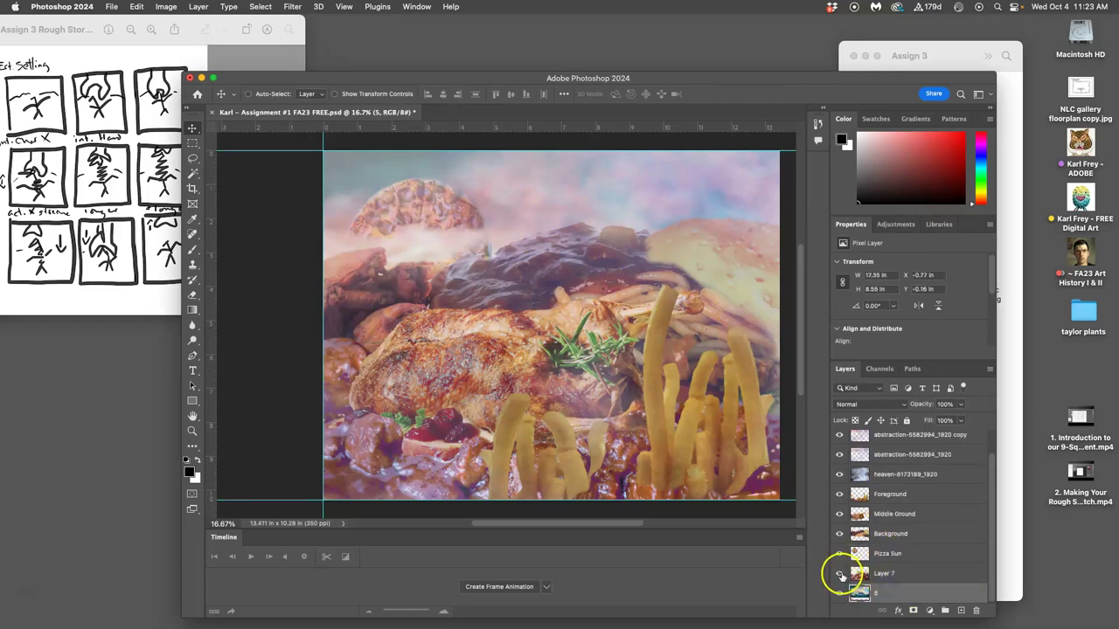
left_click(881, 573)
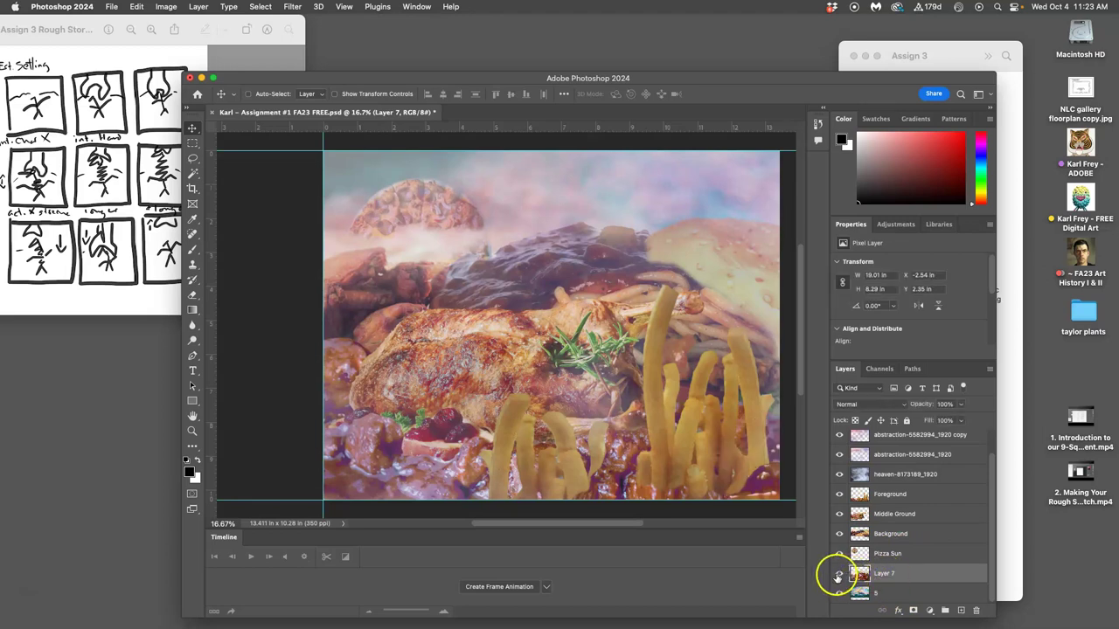
left_click(840, 575)
left_click(839, 575)
left_click(840, 594)
left_click(841, 593)
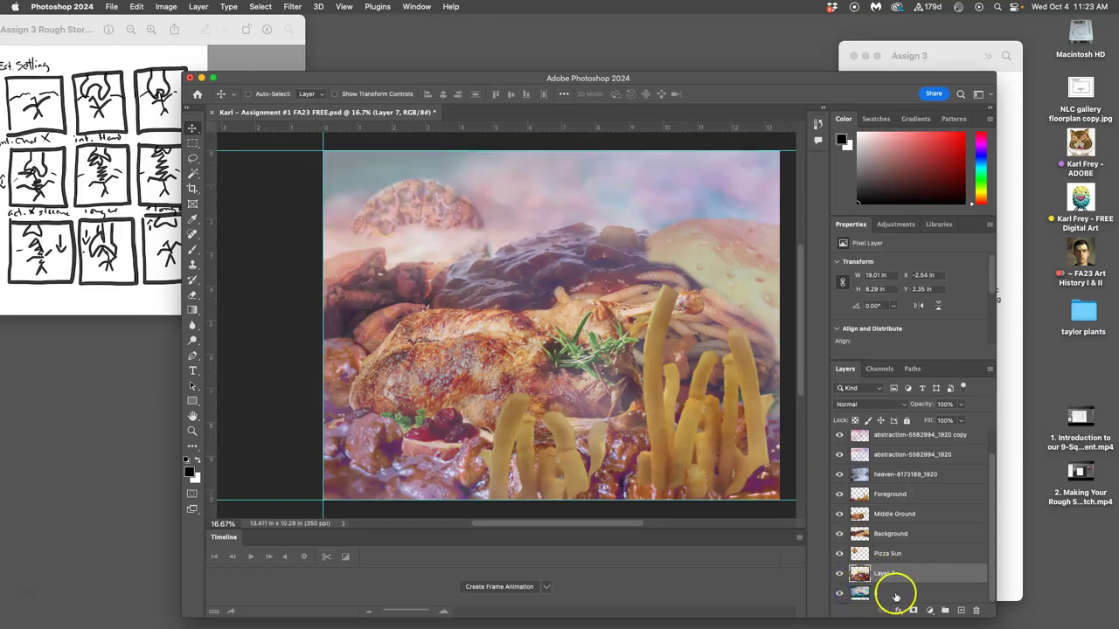
Rename layer 5 to 'Sky' and duplicate it as Sky copy
left_click(880, 593)
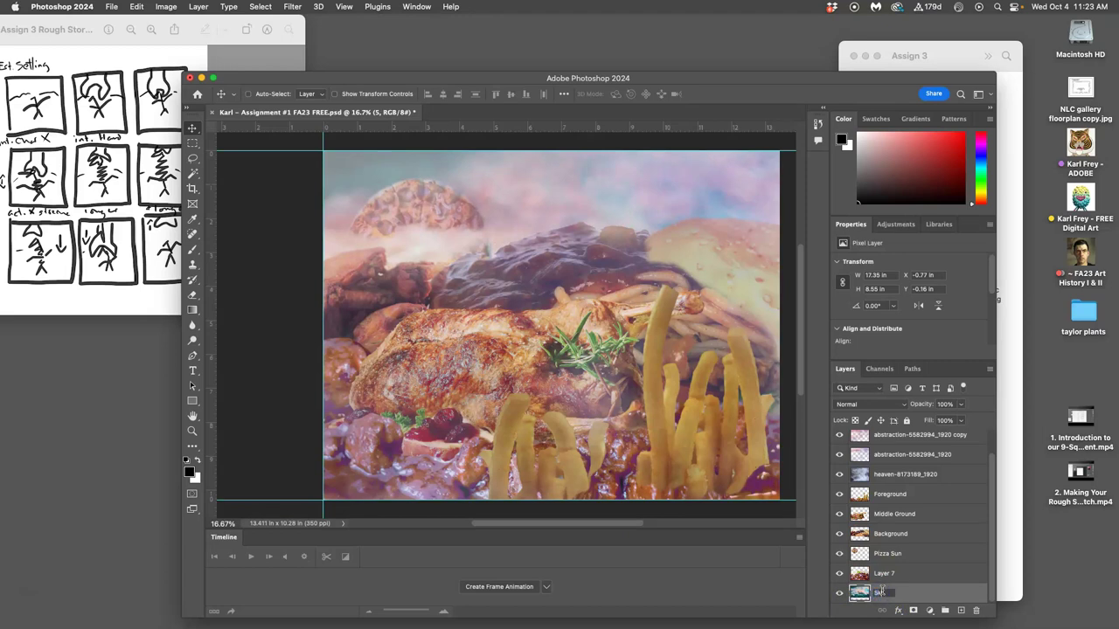
left_click(917, 593)
key("super+j")
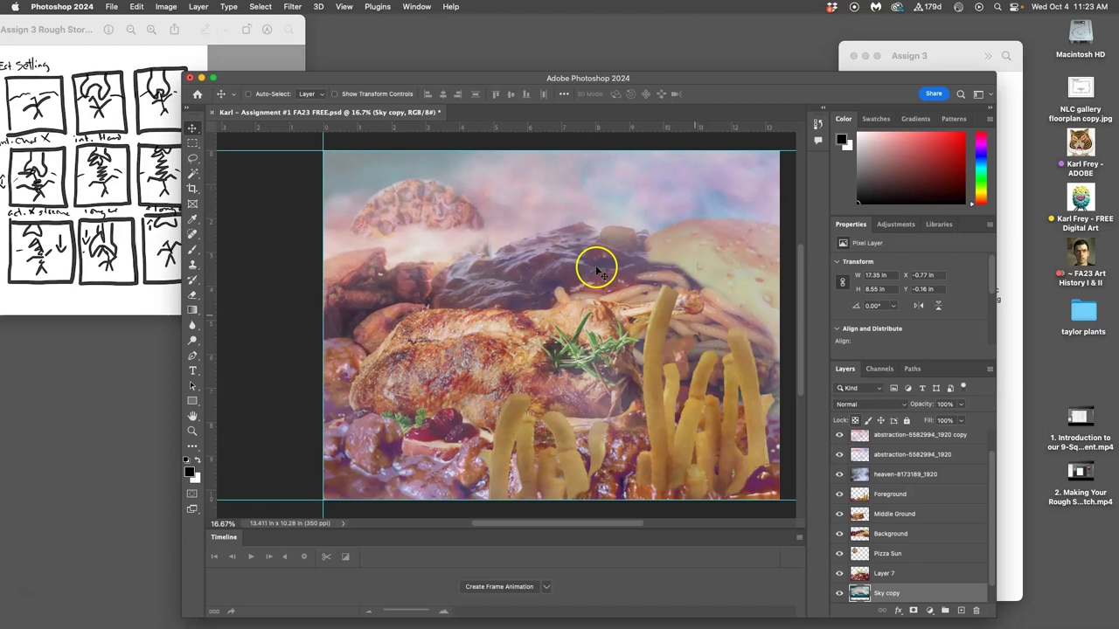
Try a Levels midtone adjustment on Sky copy, cancel it, and delete the Sky copy layer
left_click(167, 7)
mouse_move(178, 39)
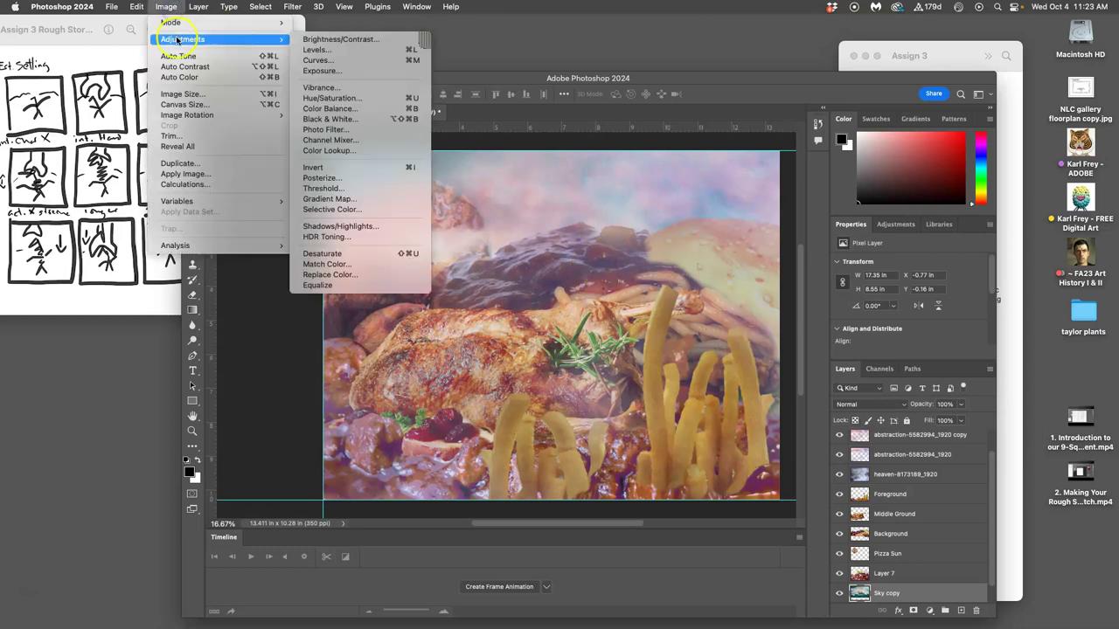
left_click(317, 50)
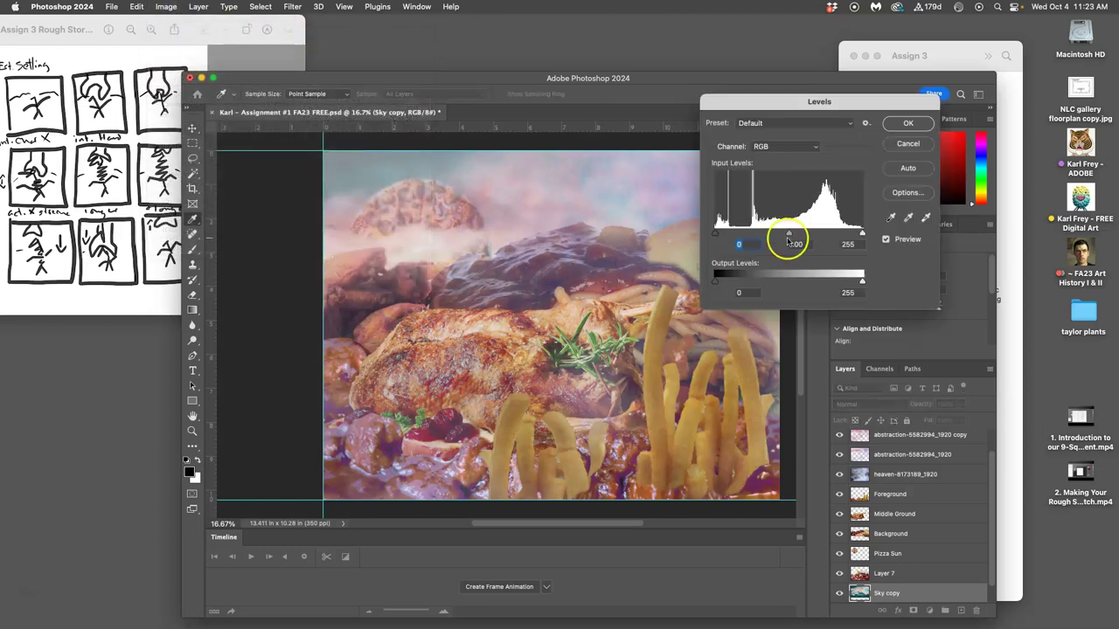
mouse_move(790, 238)
left_mouse_down()
mouse_move(850, 231)
mouse_move(802, 233)
left_mouse_up()
mouse_move(807, 233)
left_mouse_down()
mouse_move(852, 233)
mouse_move(806, 234)
left_mouse_up()
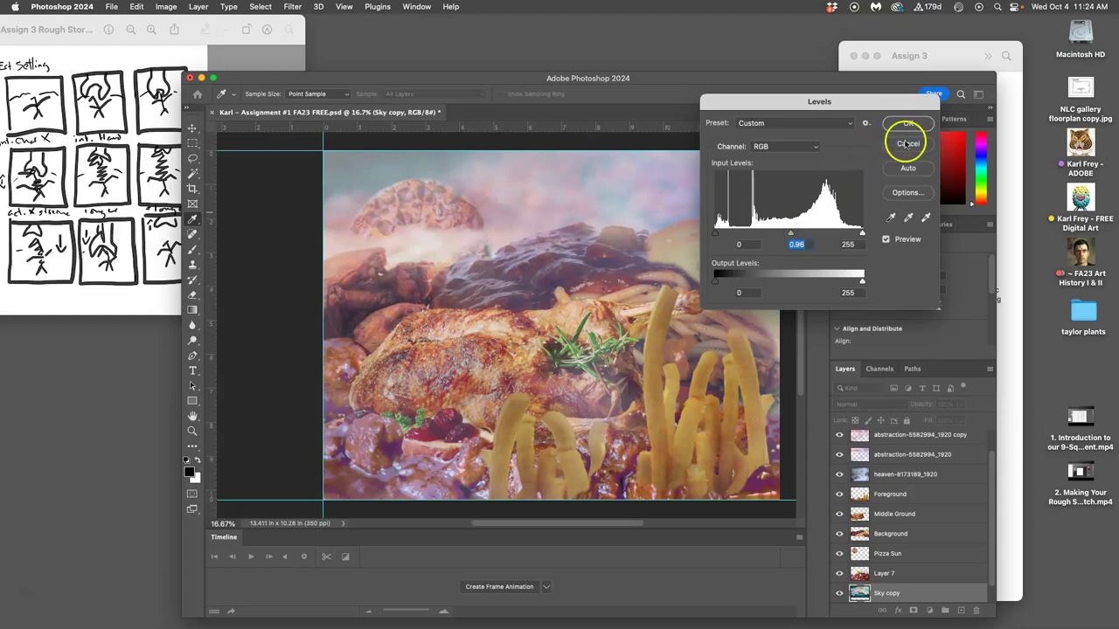
left_click(907, 144)
scroll(921, 533, "down", 1)
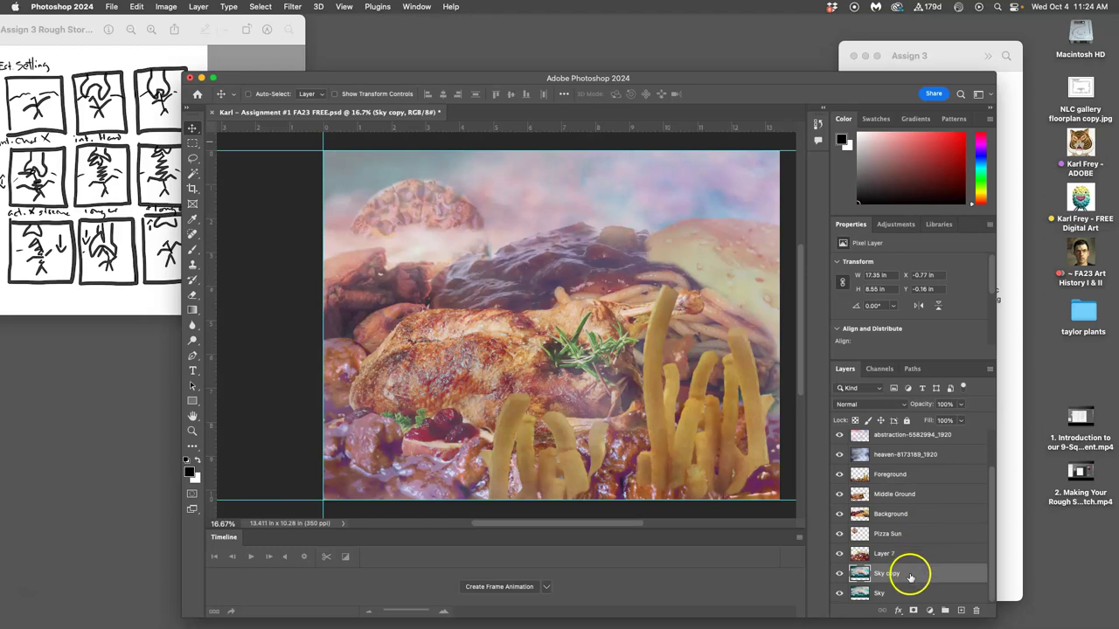
key("Delete")
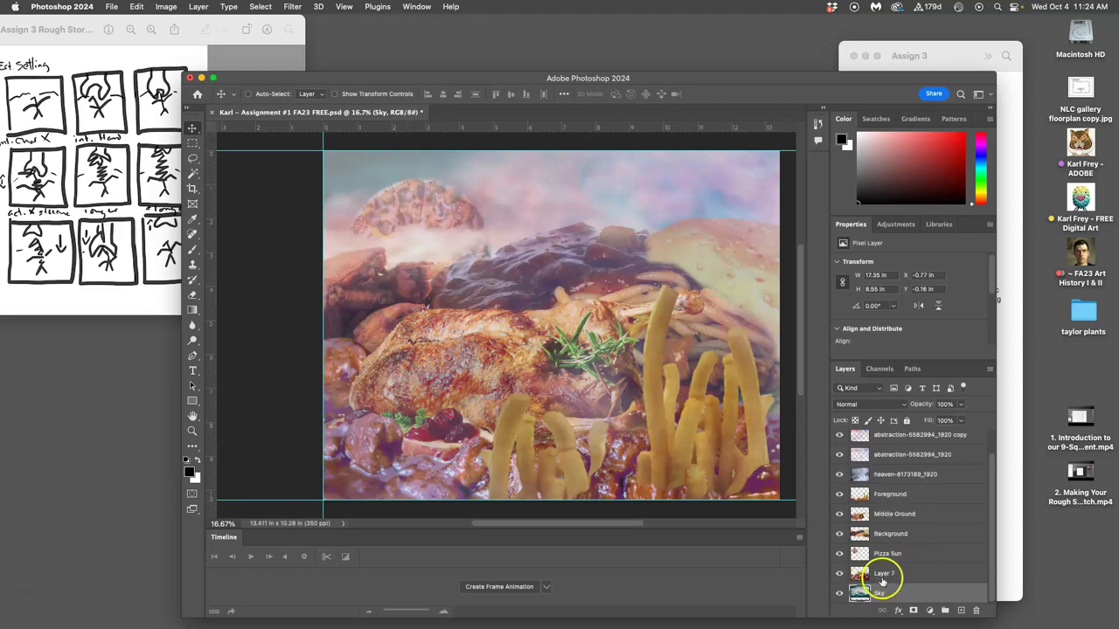
Group the layers from Middle Ground down to Sky into a group named 'Backdrop'
left_click(840, 573)
left_click(840, 574)
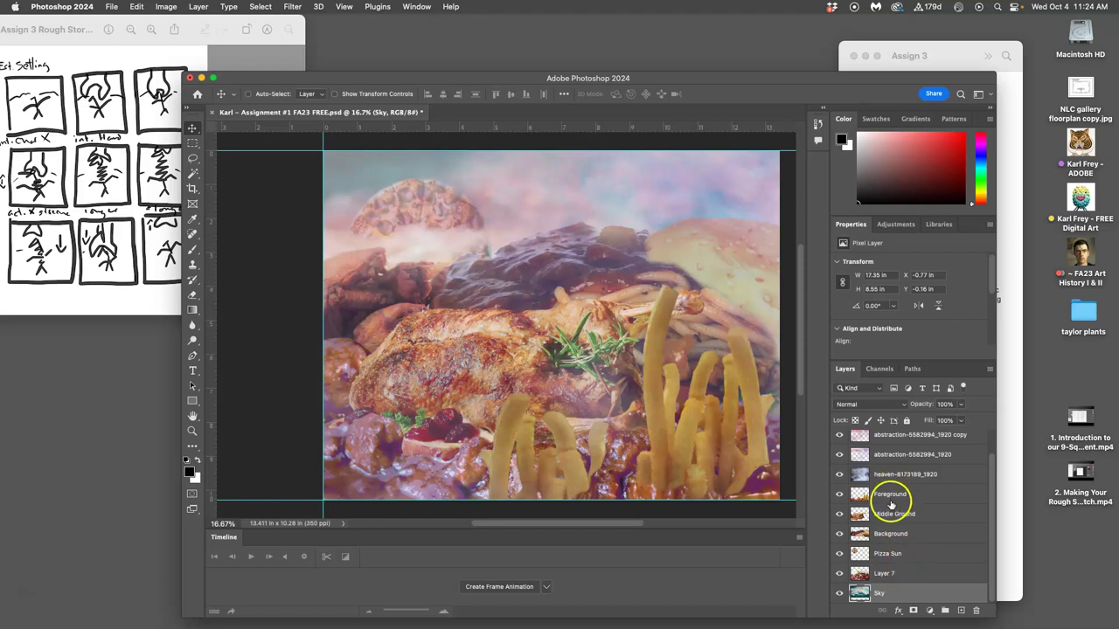
left_click(839, 494)
left_click(839, 494)
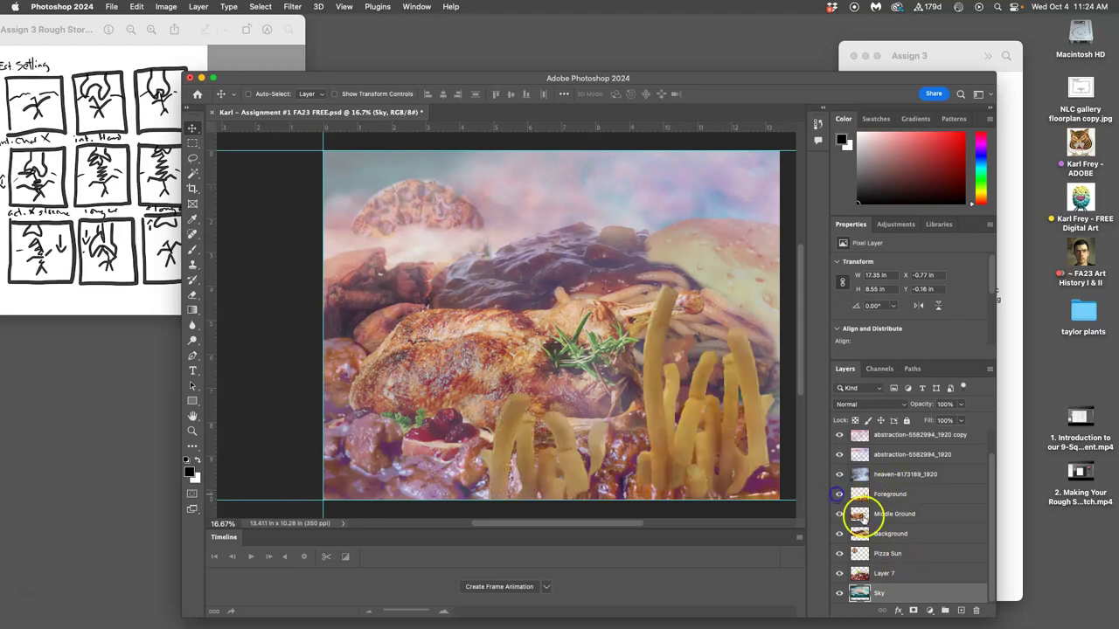
left_click(887, 514)
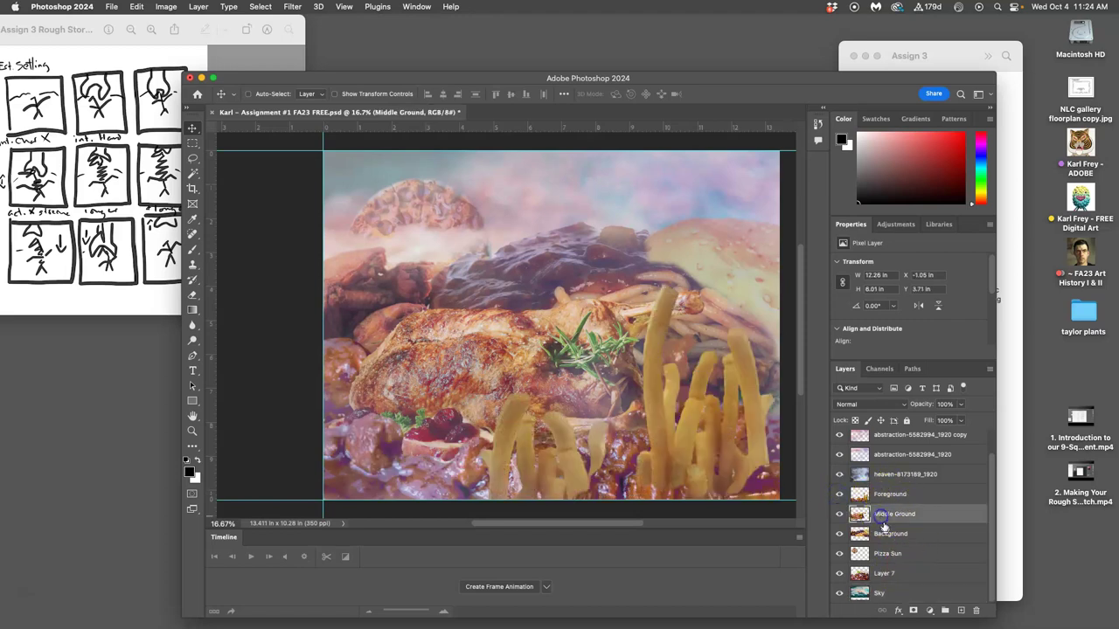
left_click(892, 592, "shift")
left_click(945, 610)
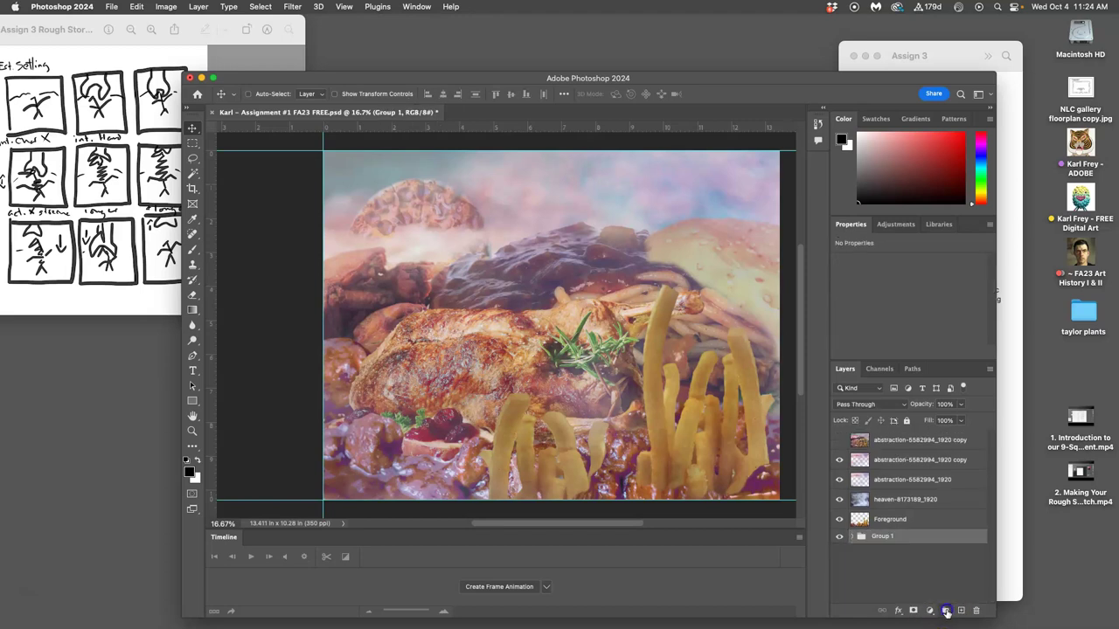
left_click(880, 538)
type("Backdrop")
left_click(931, 552)
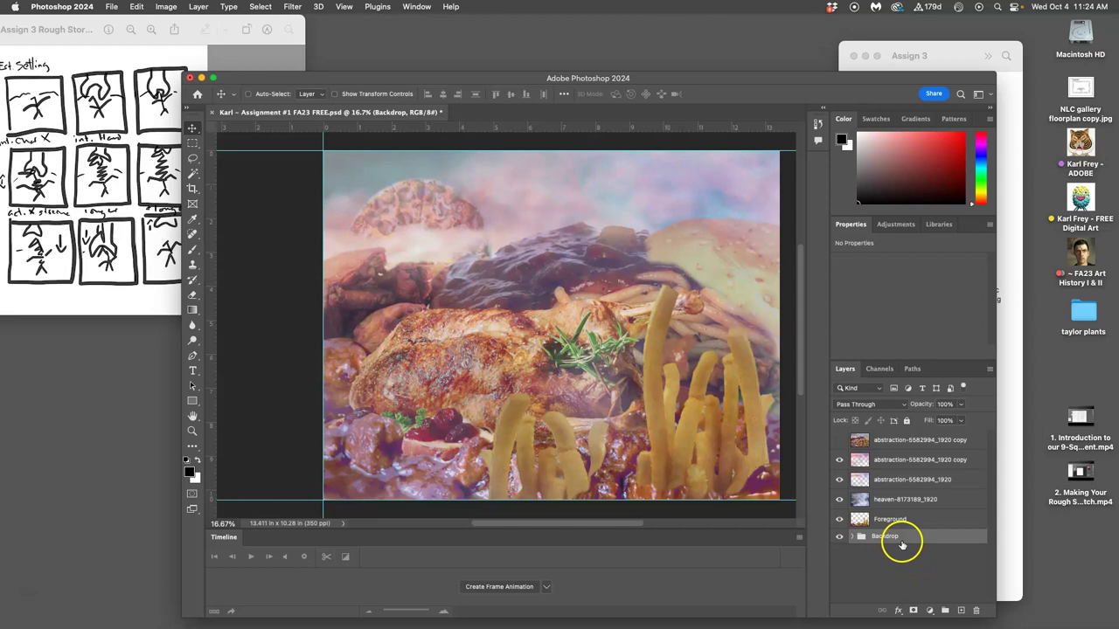
Delete the hidden abstraction copy layer
left_click(840, 520)
left_click(840, 519)
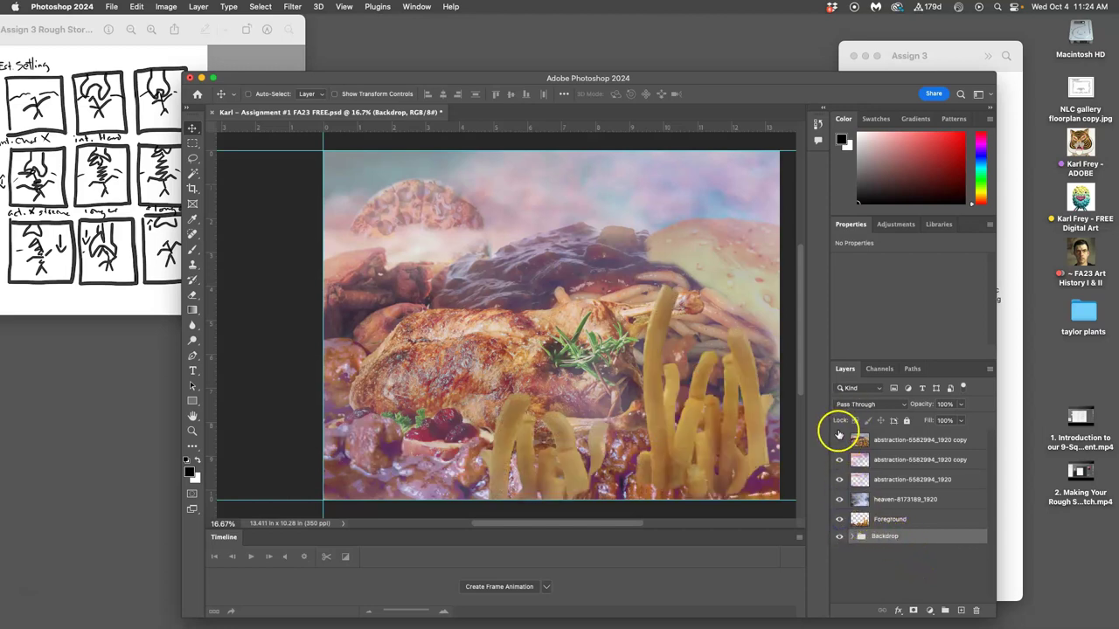
left_click(888, 442)
key("Delete")
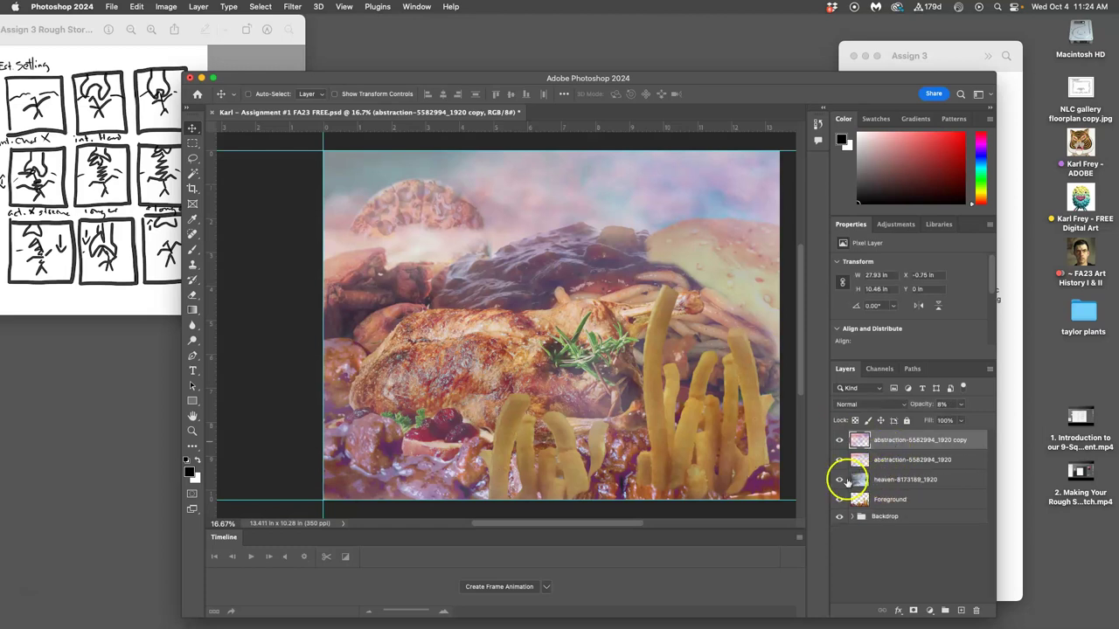
Group the top four layers down to Foreground into a group named 'Front of Stage'
left_click(839, 480)
left_click(839, 480)
left_click(839, 461)
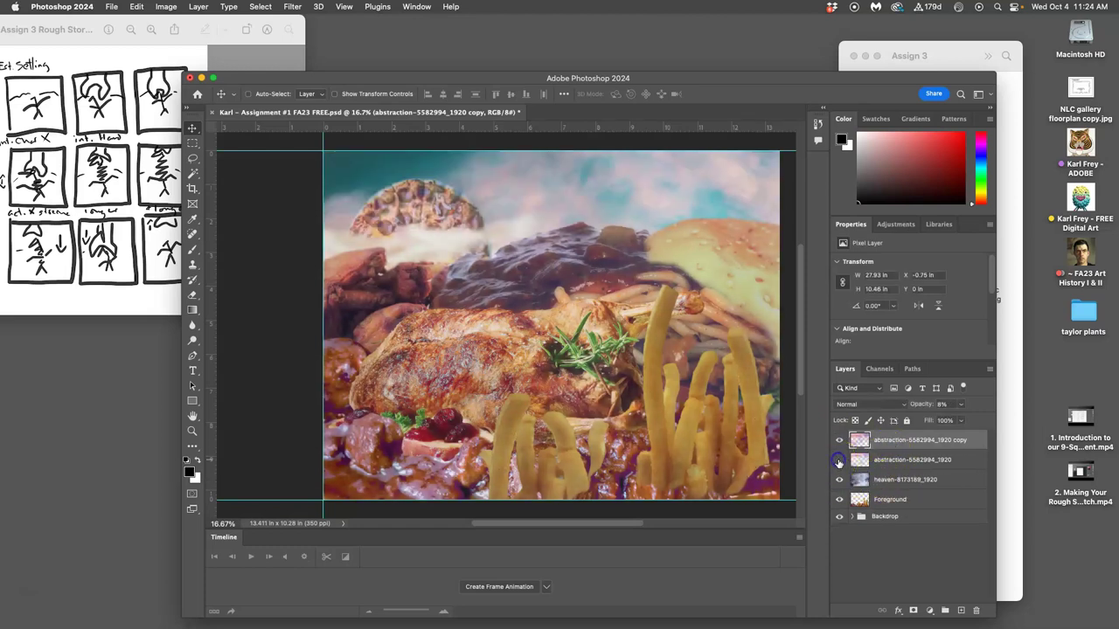
left_click(839, 460)
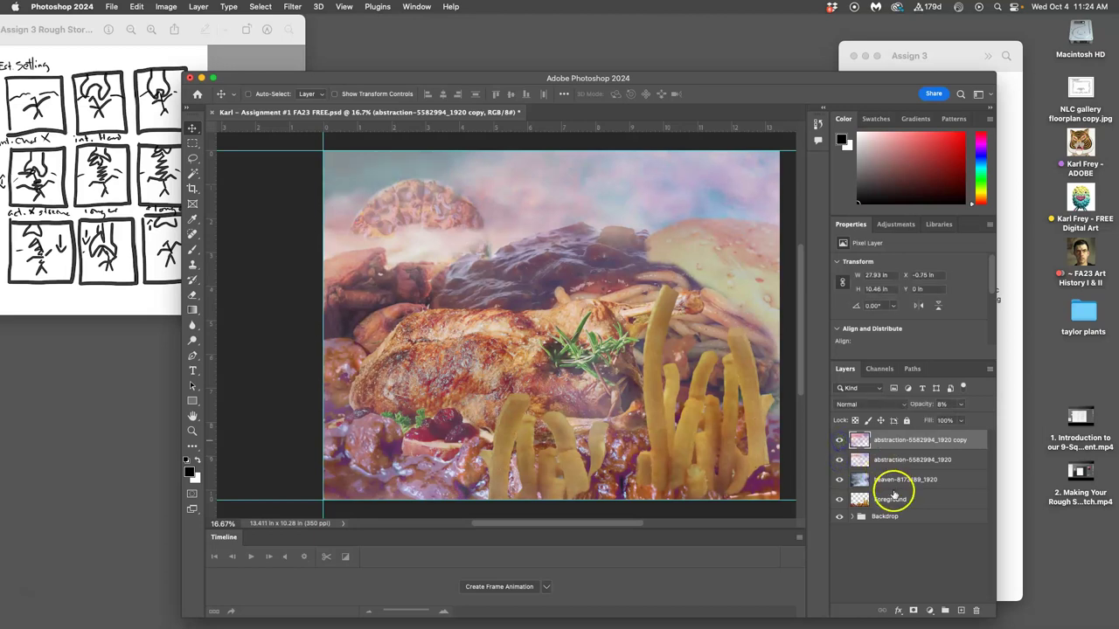
left_click(892, 500, "shift")
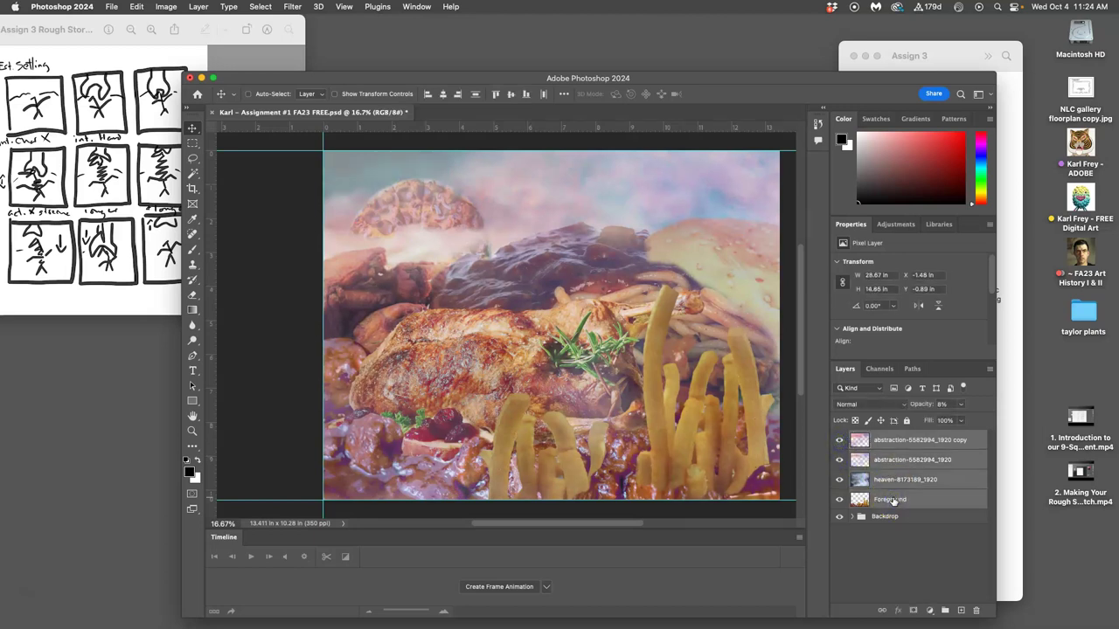
left_click(948, 610)
left_click(880, 438)
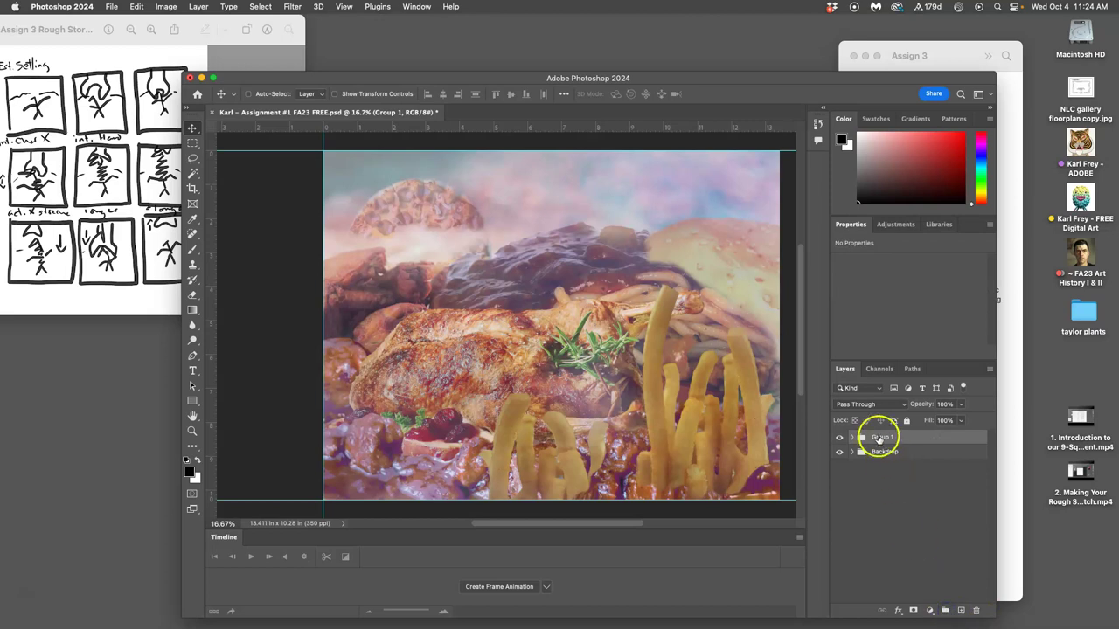
double_click(881, 437)
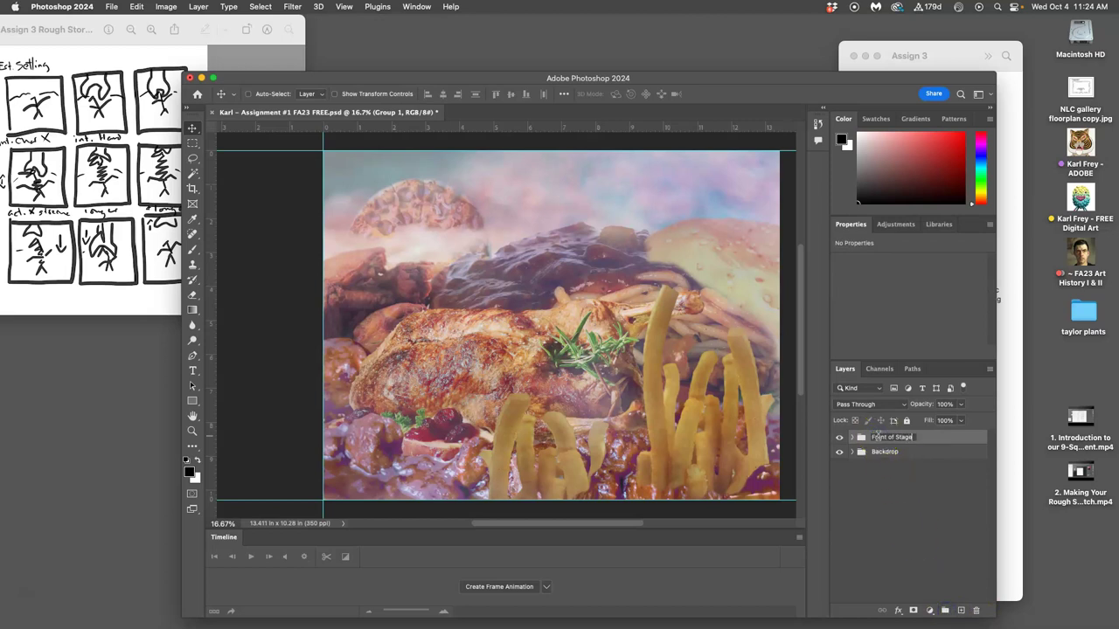
key("Return")
double_click(840, 437)
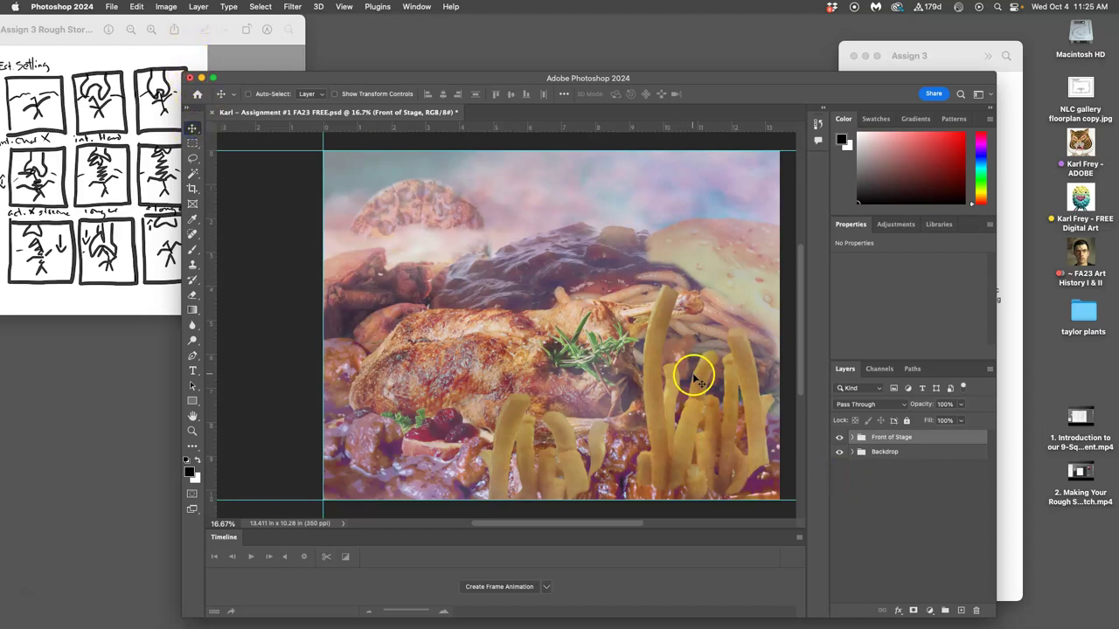
Shift the Front of Stage layers left and add a vertical guide at 10.28 in
left_click_drag(702, 375, 579, 377)
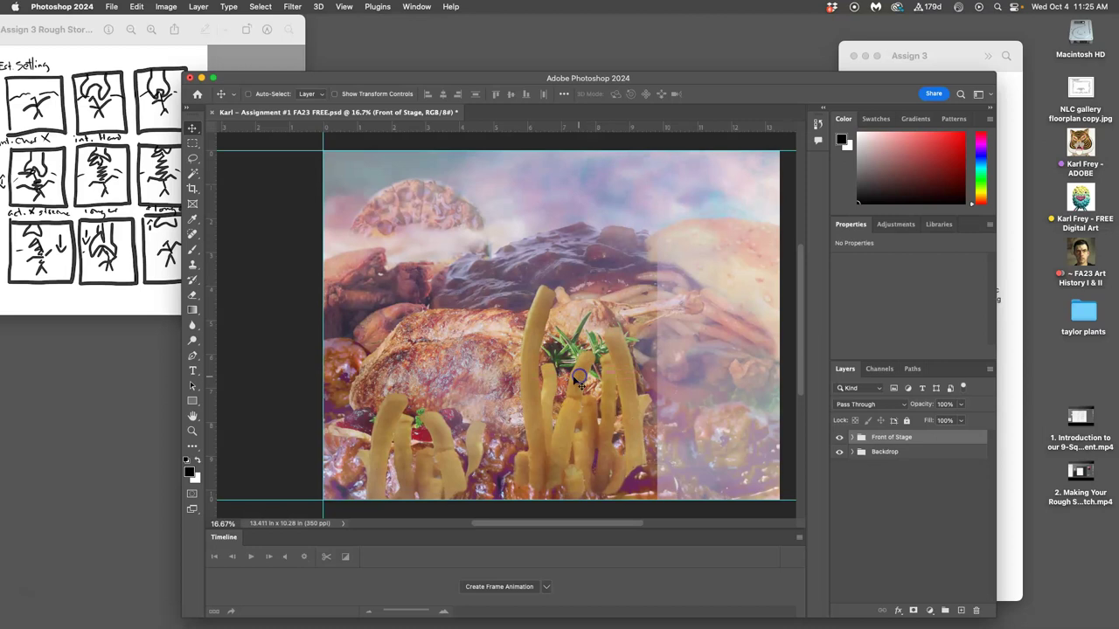
left_click(193, 144)
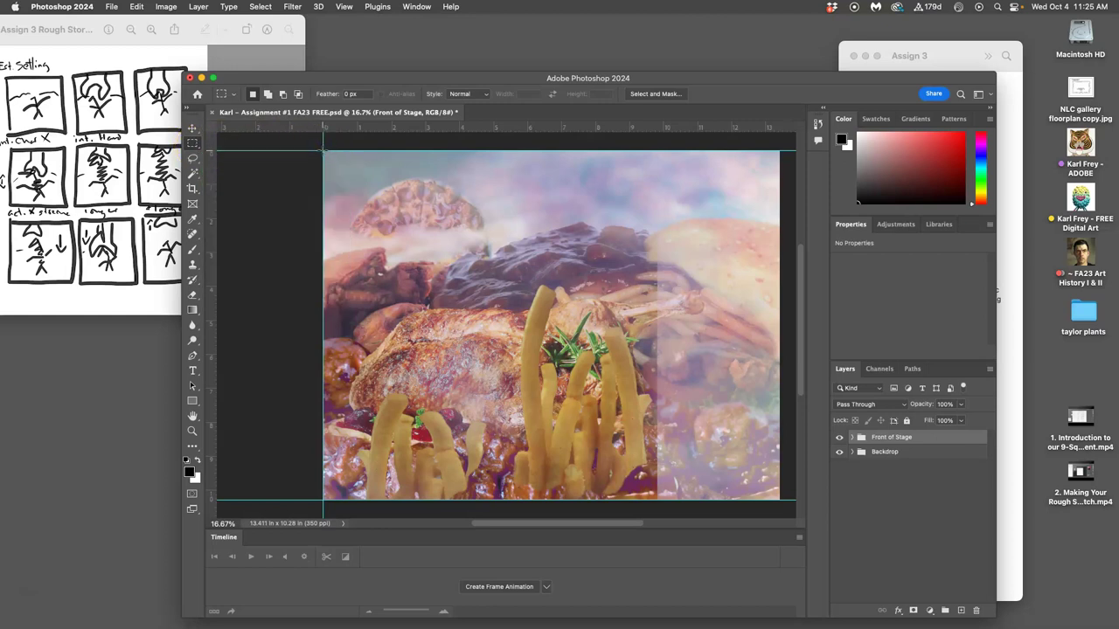
left_click_drag(323, 151, 670, 477)
scroll(671, 385, "up", 3)
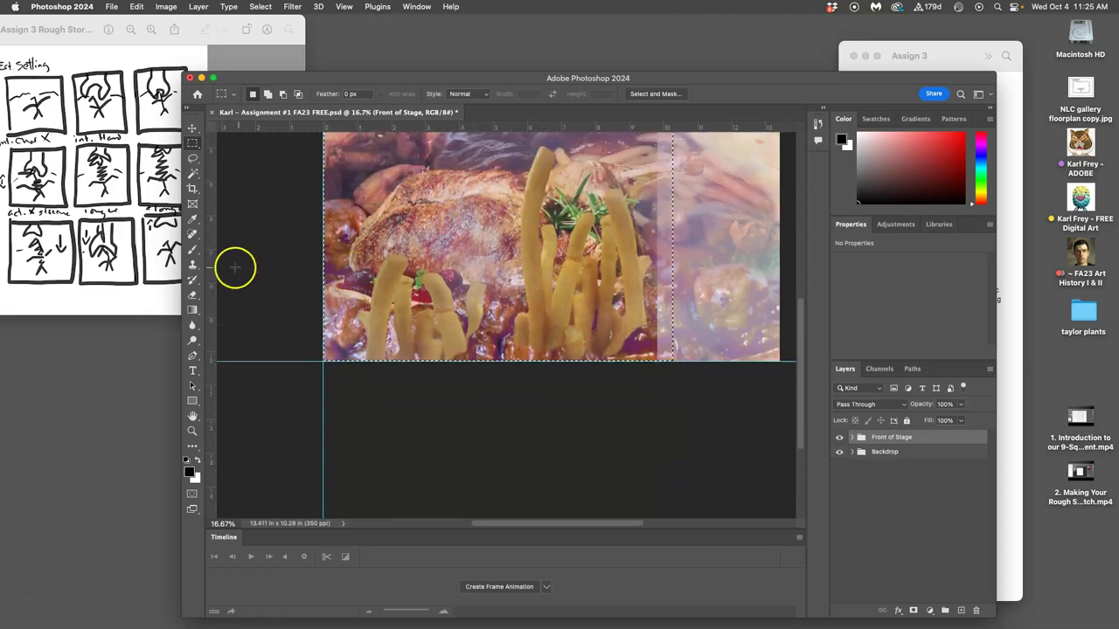
left_click_drag(212, 263, 671, 315)
scroll(670, 313, "up", 6)
scroll(674, 313, "down", 2)
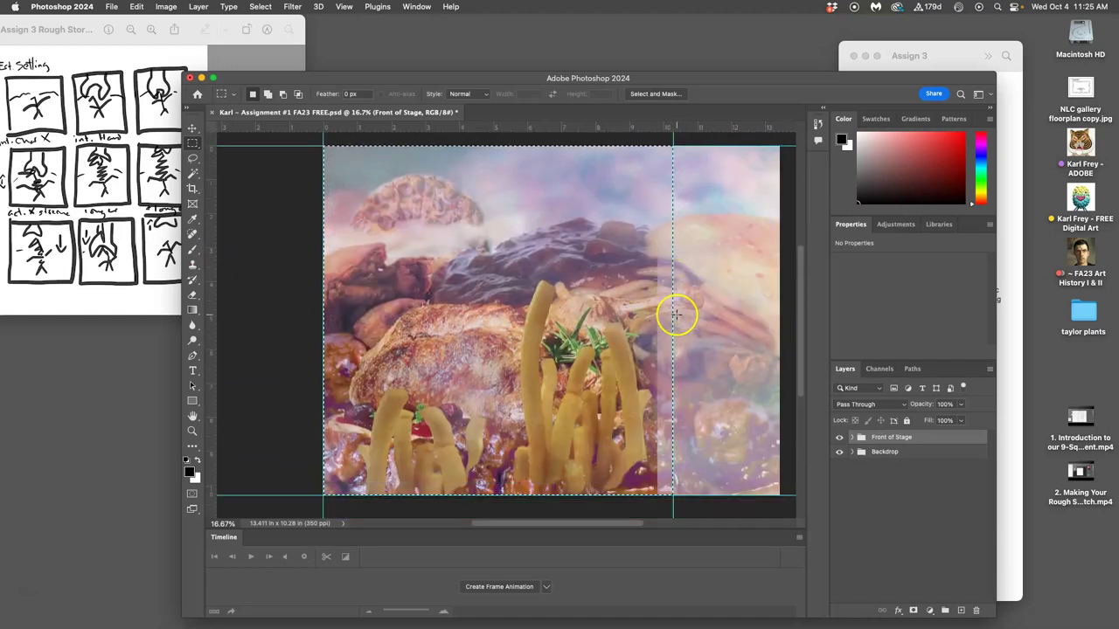
scroll(676, 315, "down", 1)
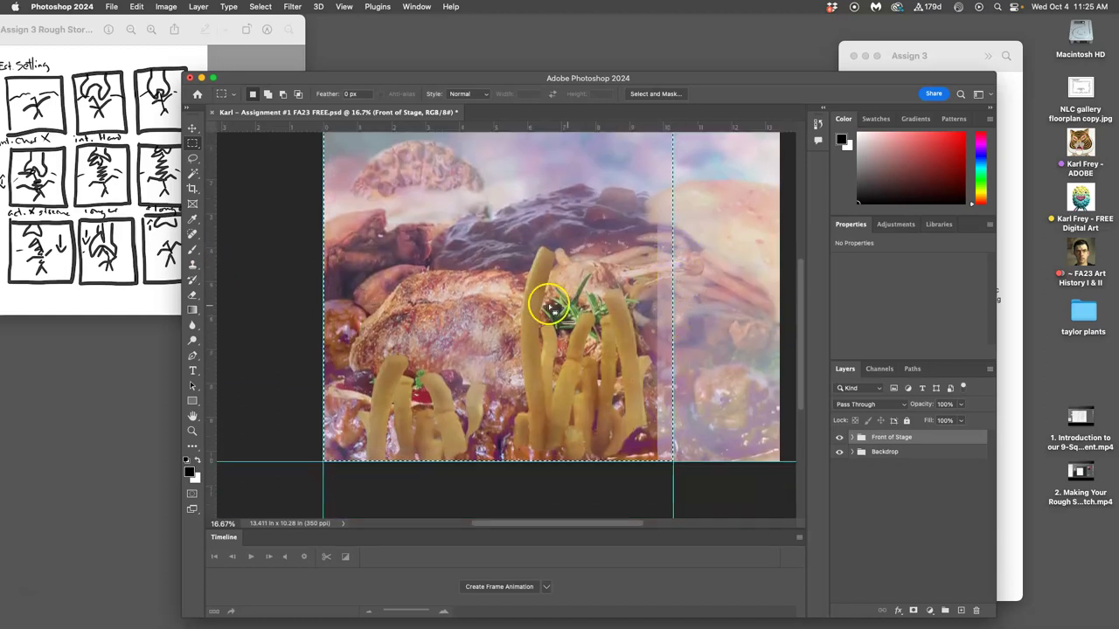
Deselect, nudge the front layers about 0.44 in right, and zoom out to the whole canvas
left_click(215, 143)
left_click(194, 129)
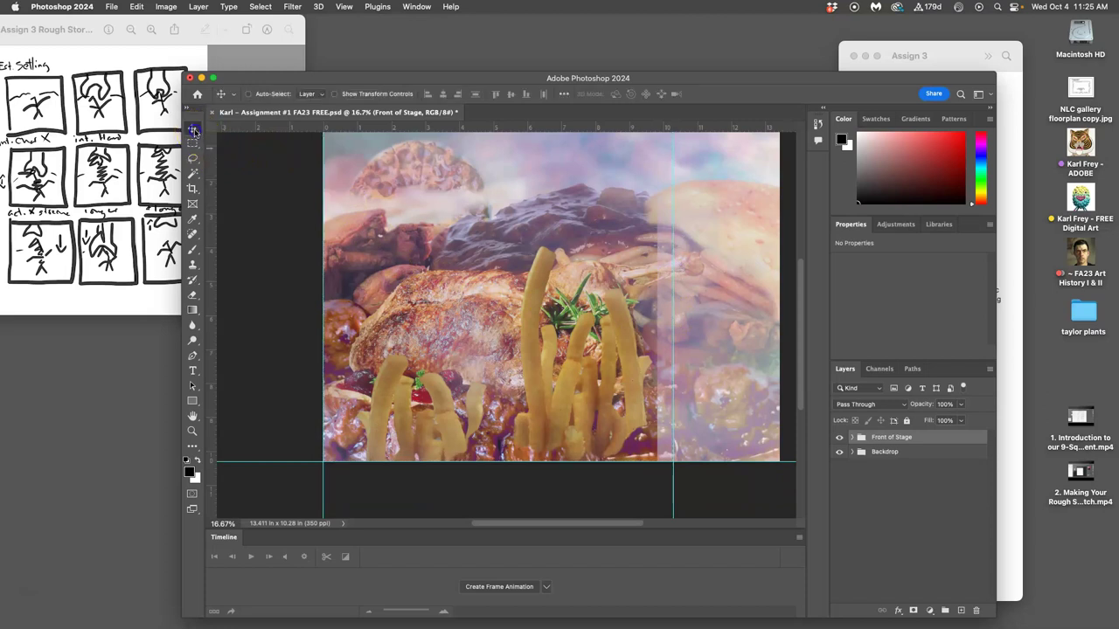
left_click_drag(590, 399, 610, 401)
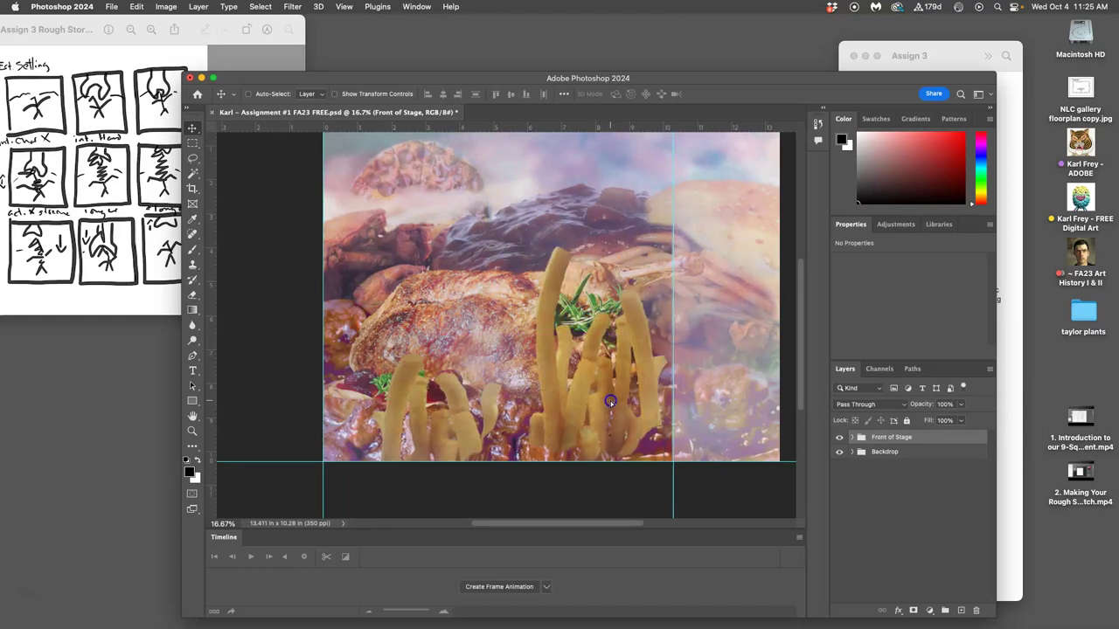
scroll(582, 375, "up", 2)
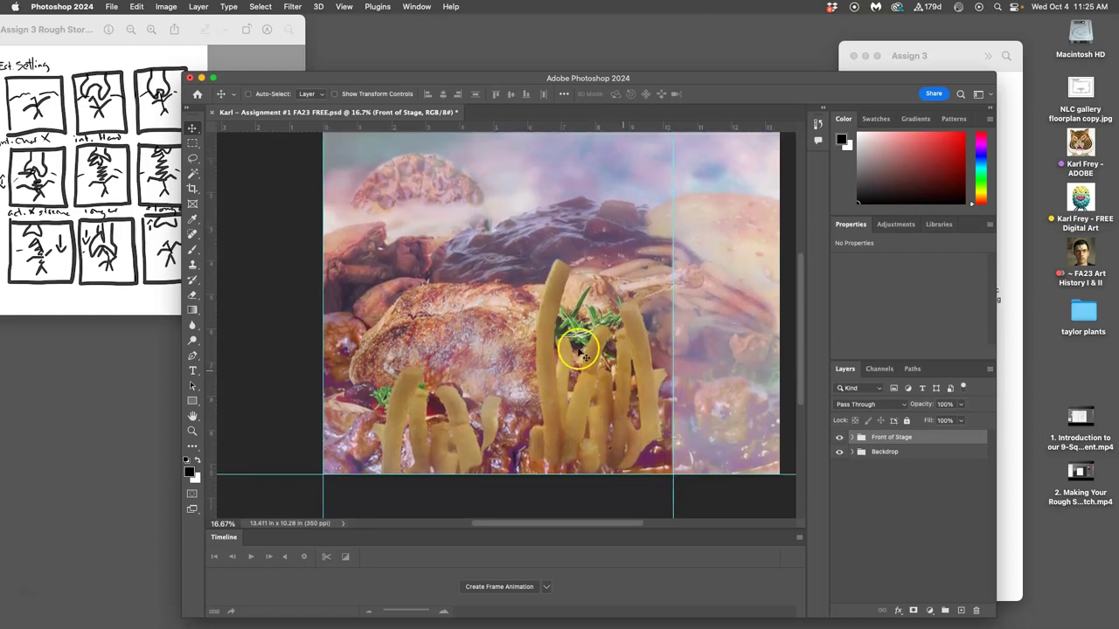
key("super+minus")
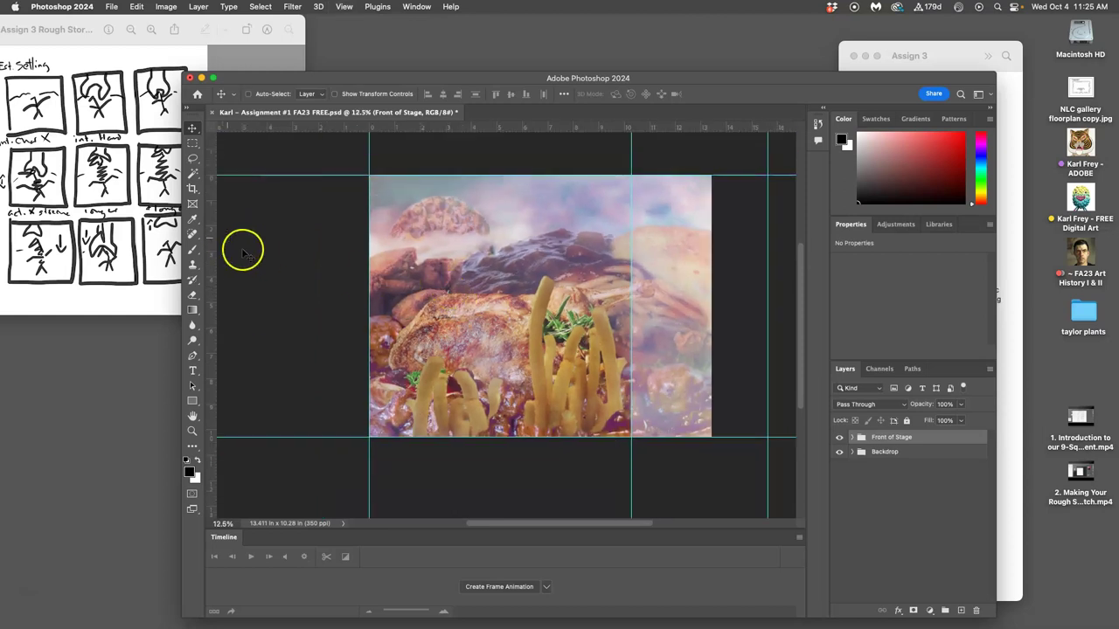
Crop the right edge in to the 10.28 in guide for a square canvas, then hide guides
left_click(192, 188)
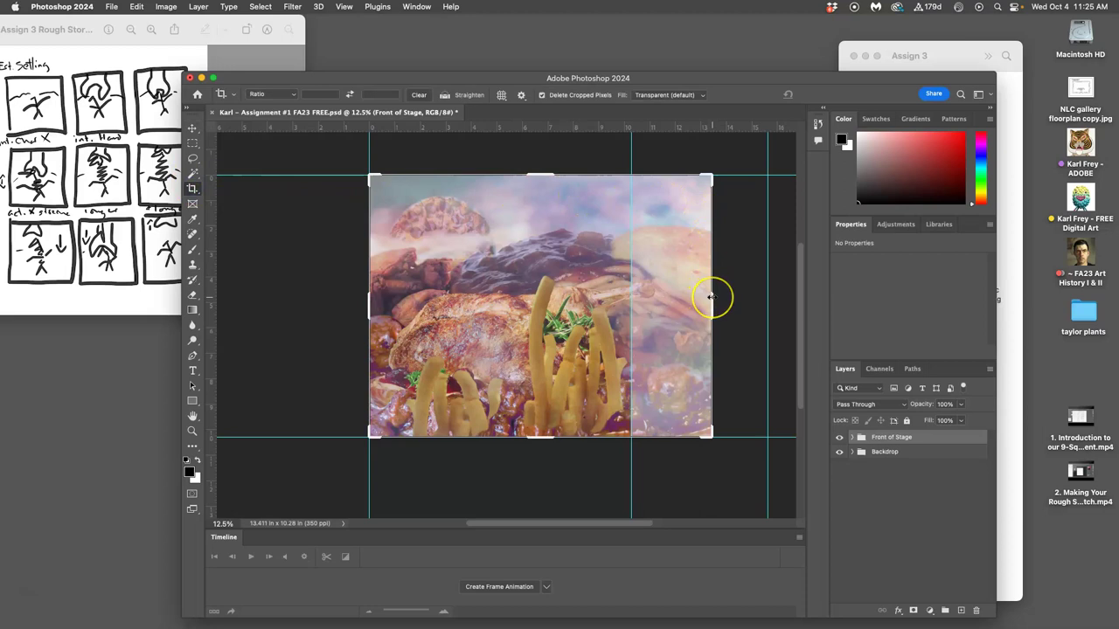
left_click_drag(713, 302, 671, 298)
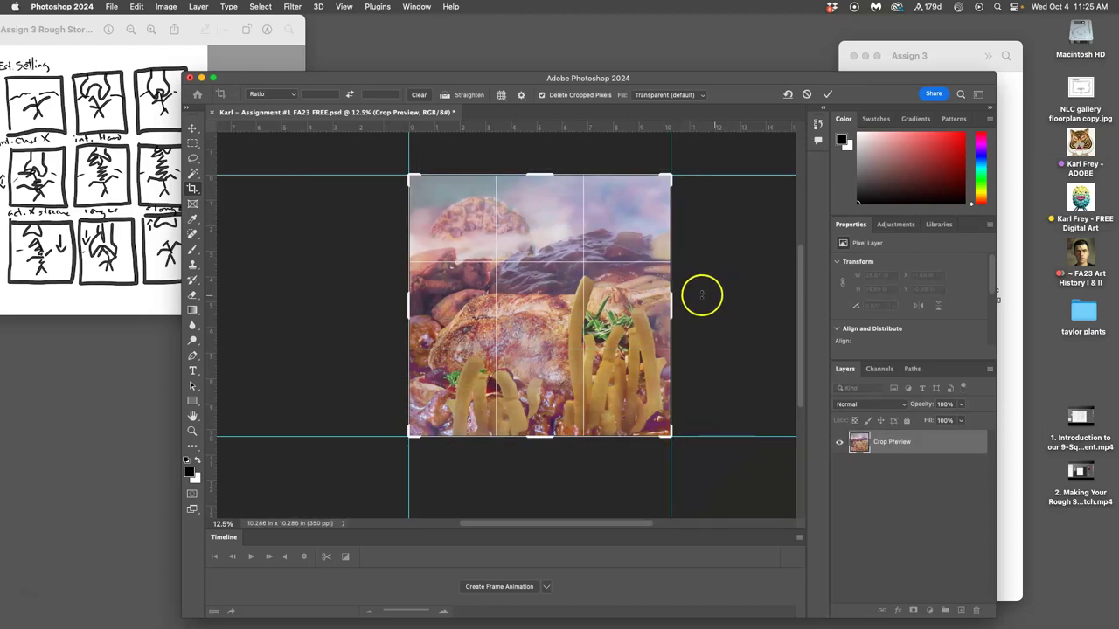
left_click(193, 159)
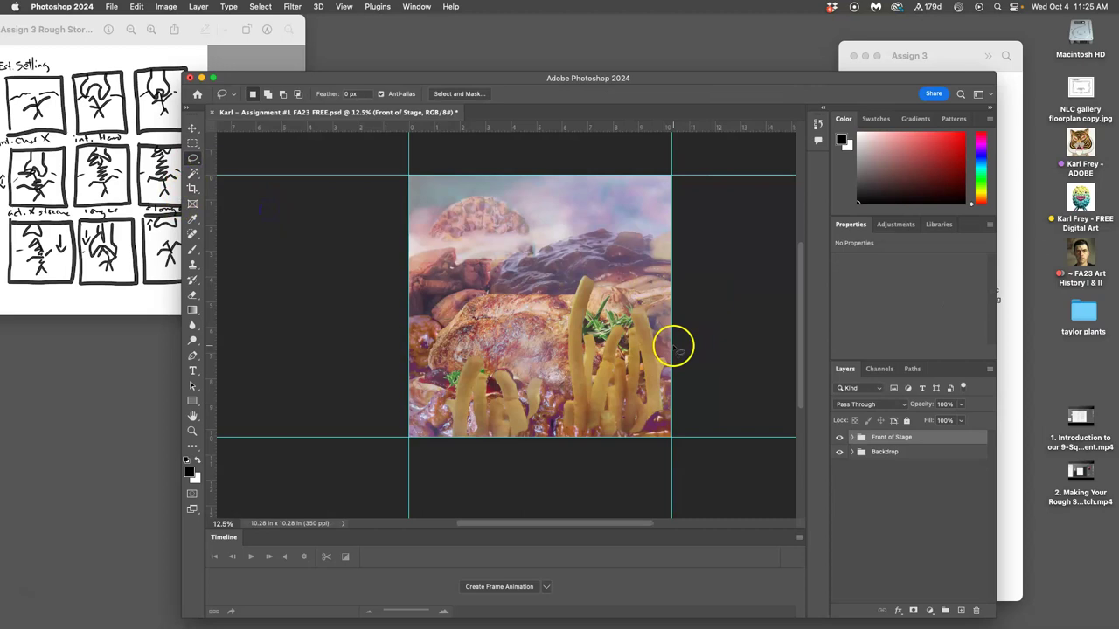
key("super+semicolon")
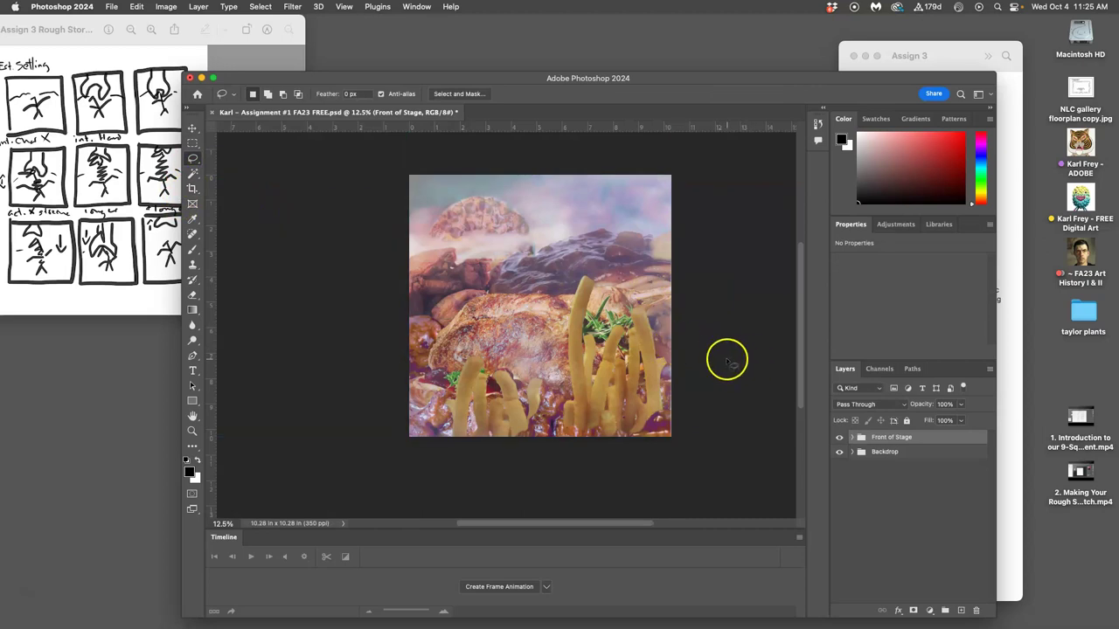
scroll(727, 360, "up", 3)
scroll(726, 354, "right", 2)
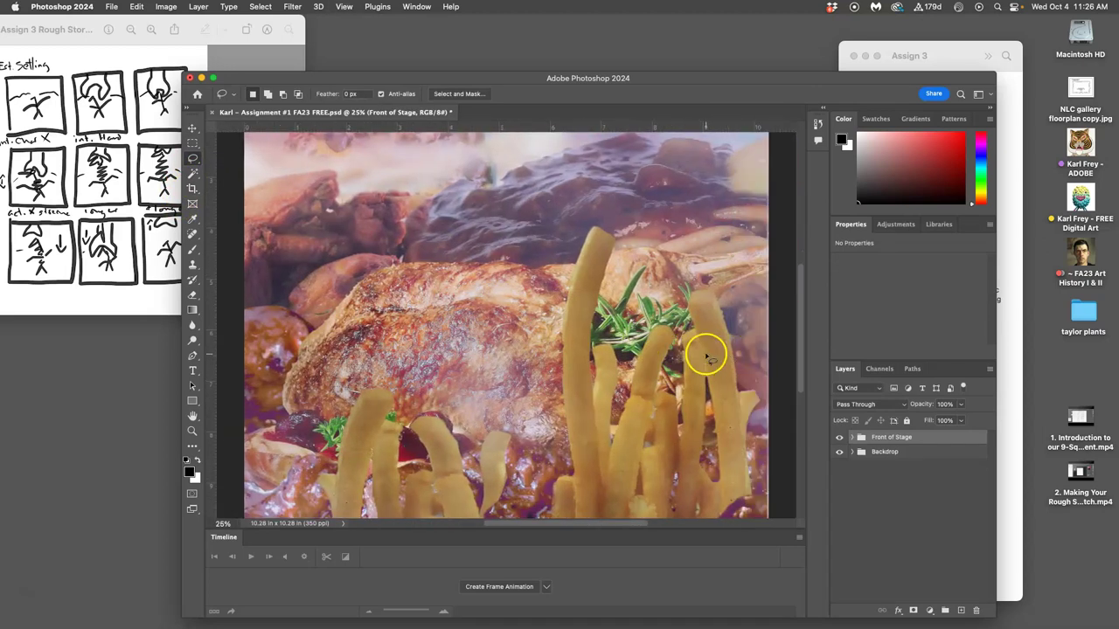
scroll(706, 353, "down", 1)
scroll(707, 353, "right", 1)
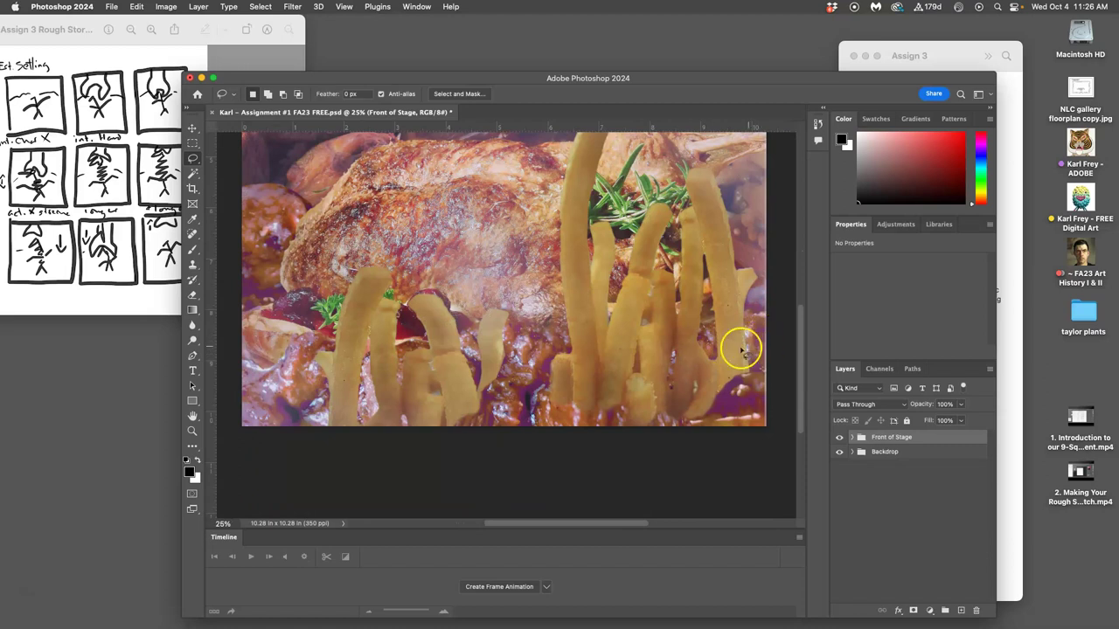
Stretch the Front of Stage group slightly wider with Free Transform and nudge it into place
left_click(192, 128)
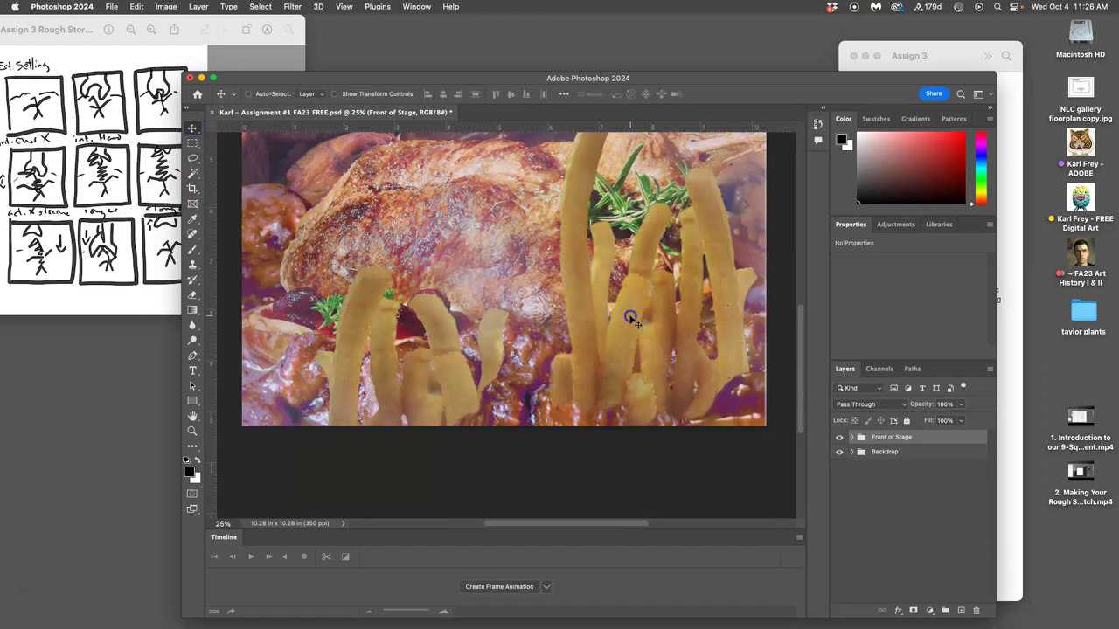
left_click_drag(631, 318, 635, 316)
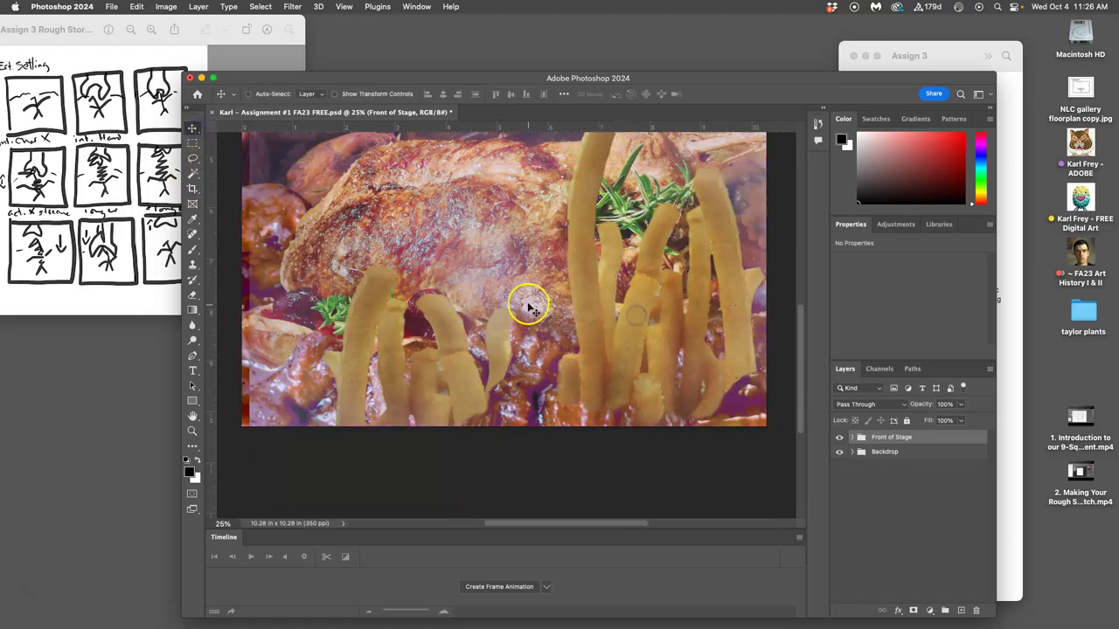
scroll(529, 308, "left", 5)
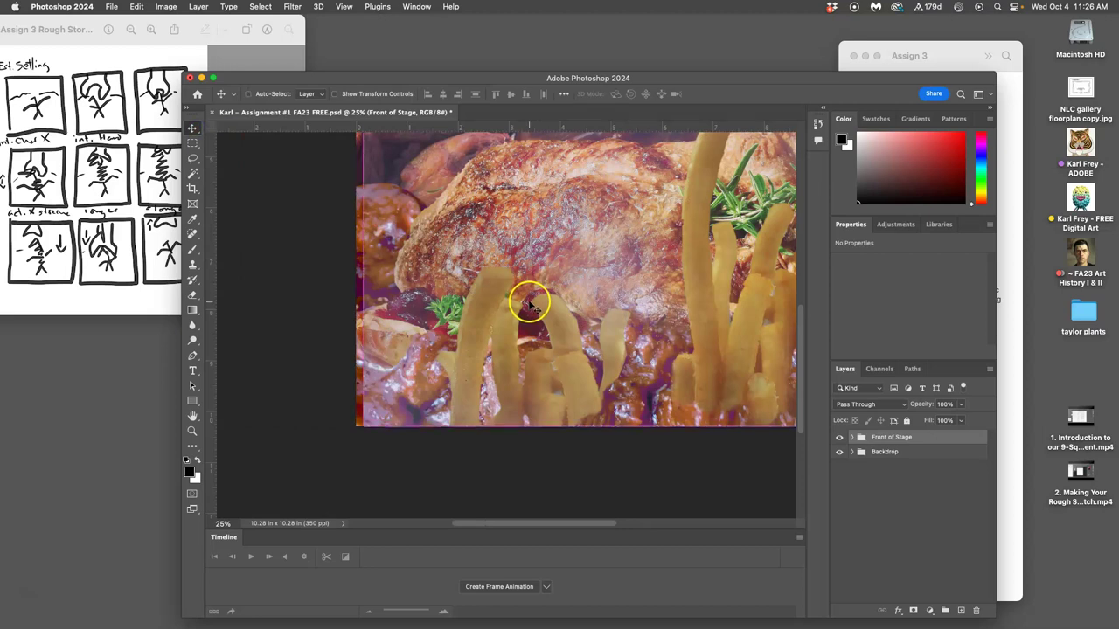
key("super+t")
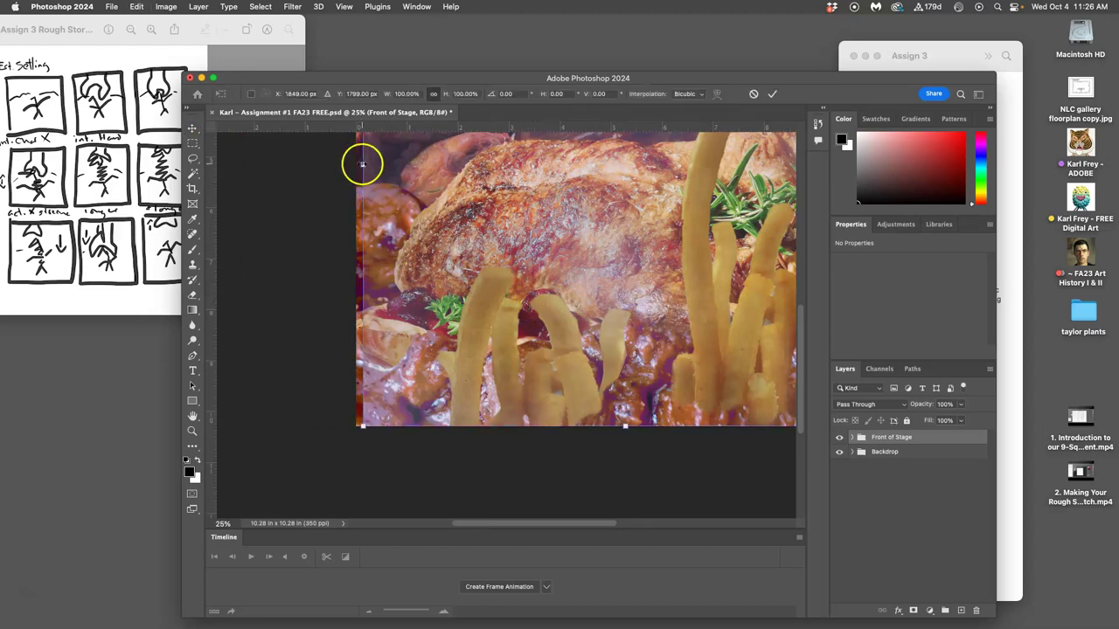
left_click_drag(361, 165, 354, 164)
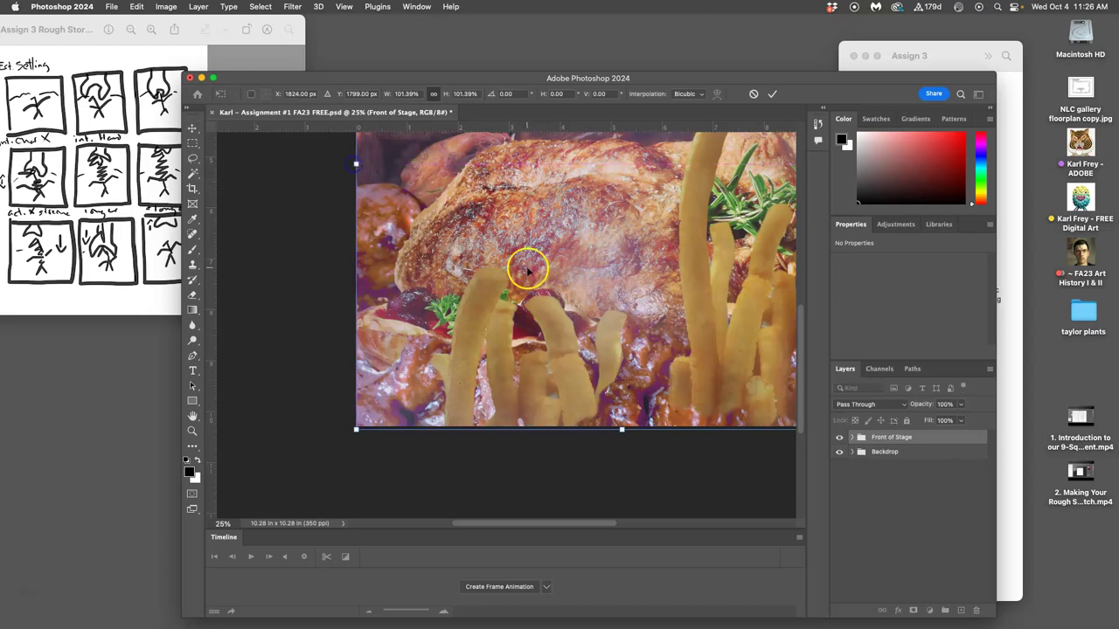
scroll(525, 262, "up", 4)
scroll(524, 262, "right", 2)
scroll(511, 270, "up", 3)
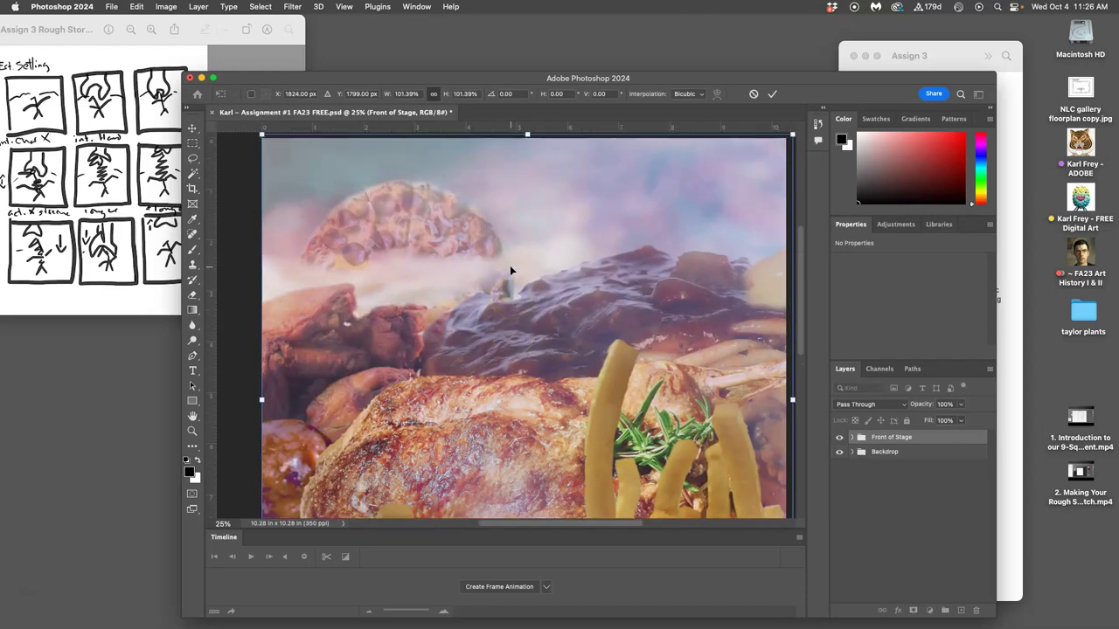
key("Return")
key("super+minus")
key("super+minus")
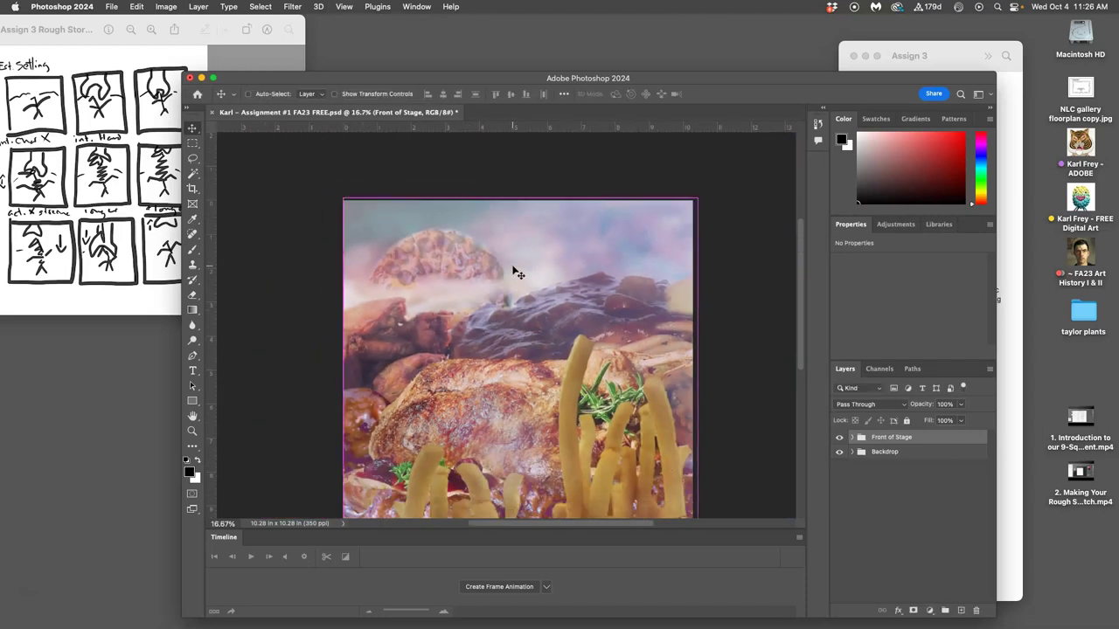
left_click(591, 300)
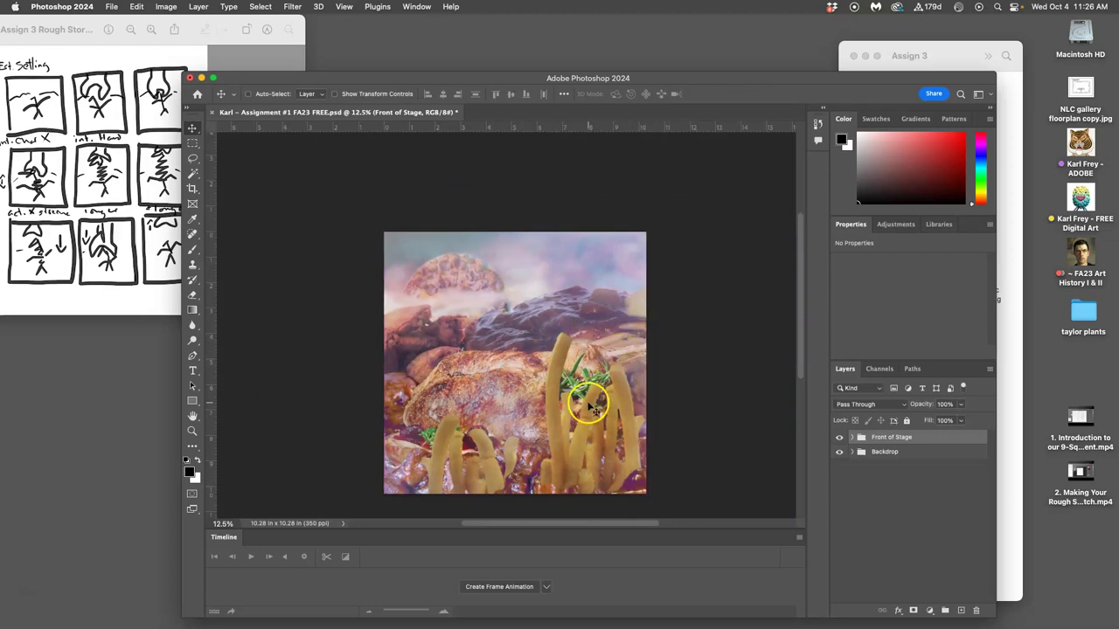
left_click_drag(590, 404, 593, 407)
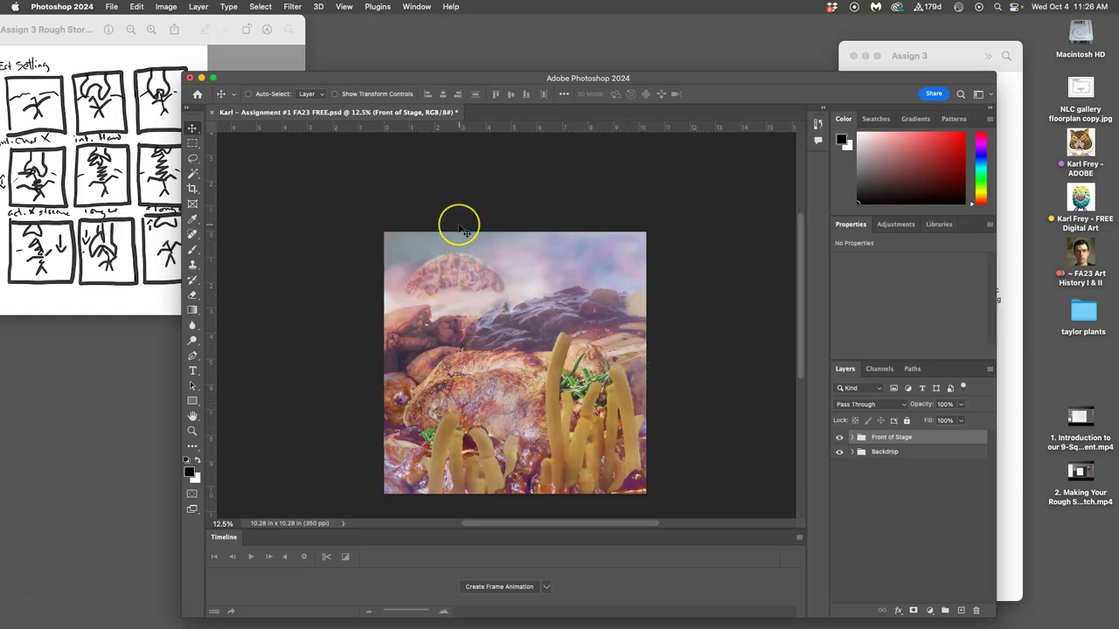
Duplicate the Front of Stage group with Cmd+J, then delete the extra copies
key("super+j")
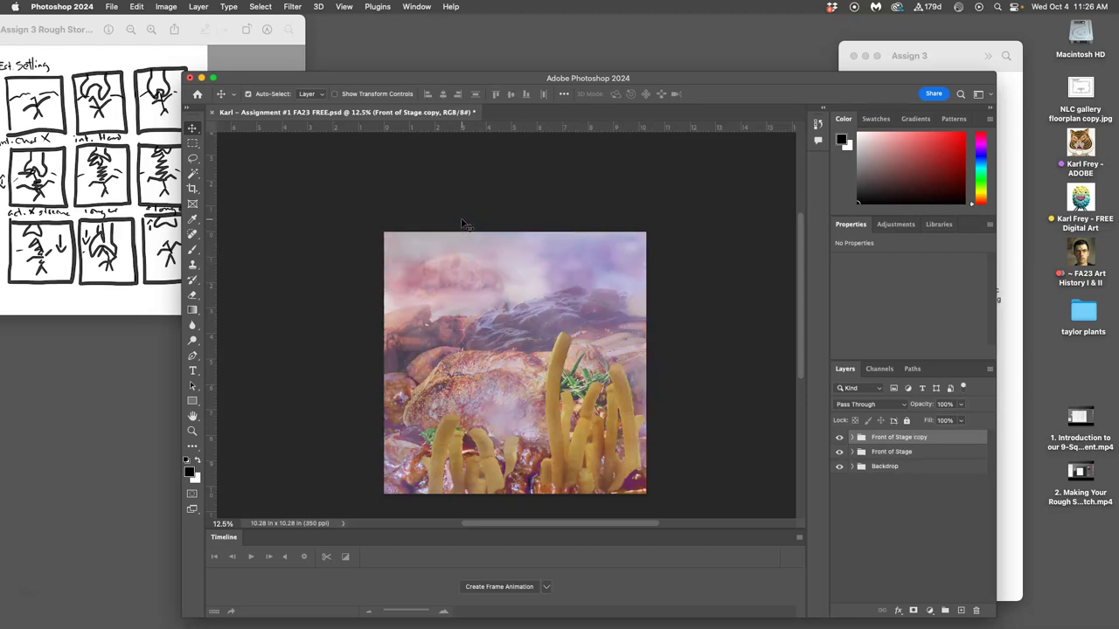
key("super+j")
key("super+j")
key("super+j")
key("super+j")
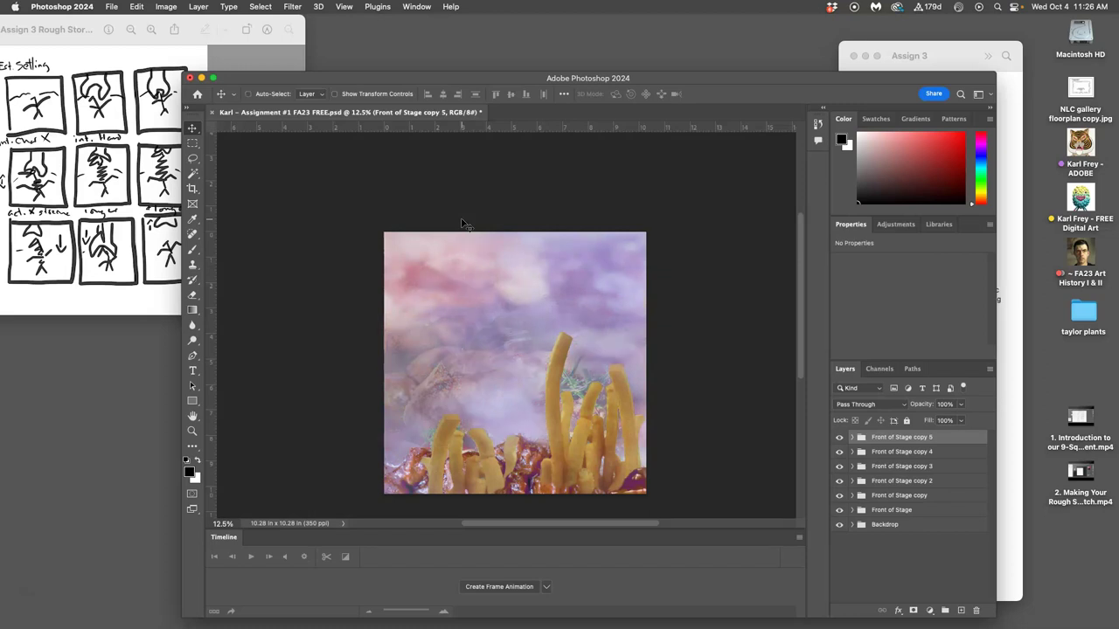
key("BackSpace")
key("BackSpace")
key("BackSpace")
key("BackSpace")
key("BackSpace")
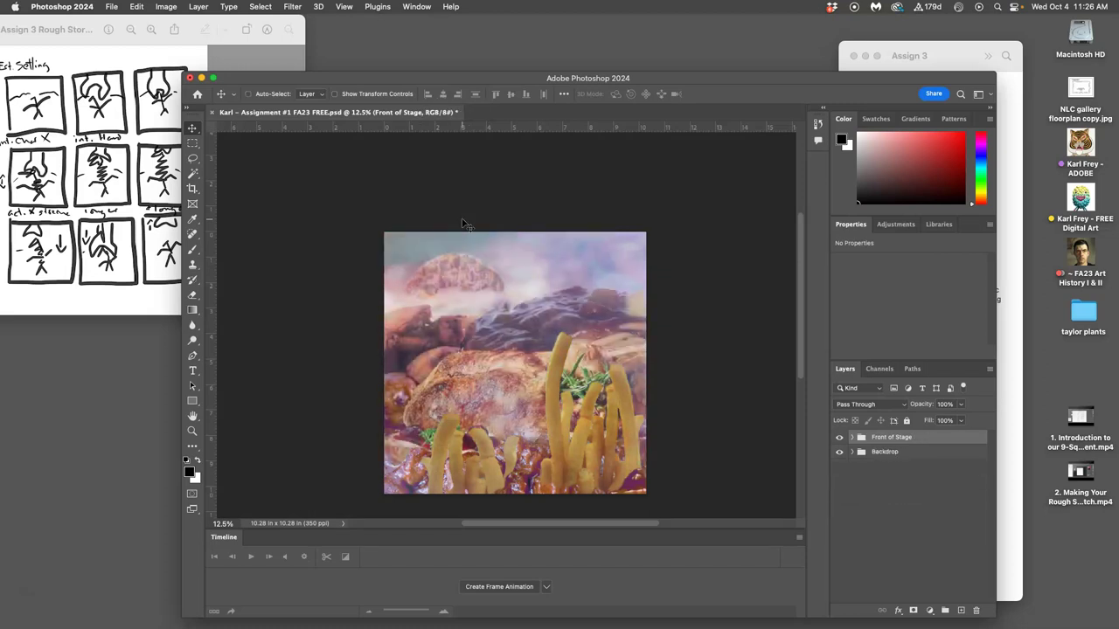
Place the creature PNG above Backdrop, scaled to about 55% and positioned behind the fries
left_click(925, 455)
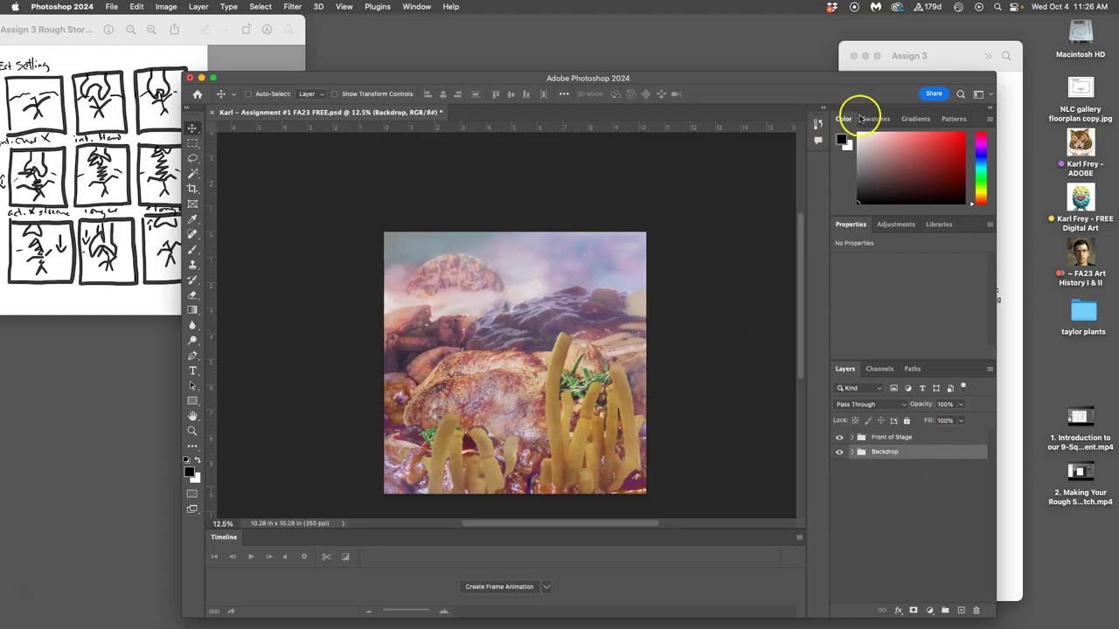
left_click(1016, 118)
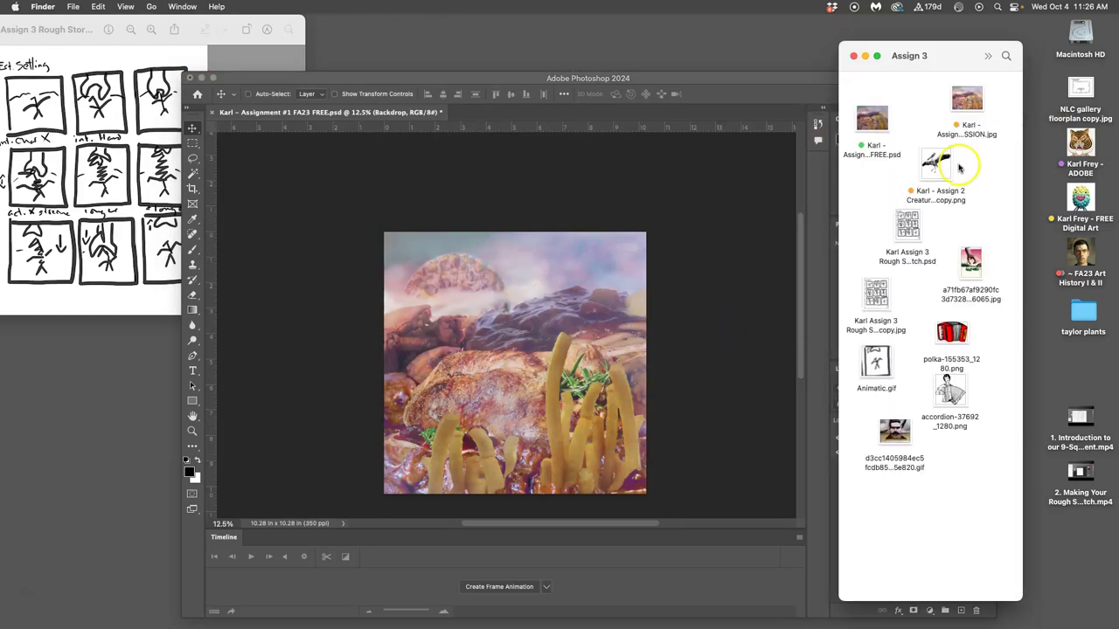
left_click_drag(937, 161, 574, 297)
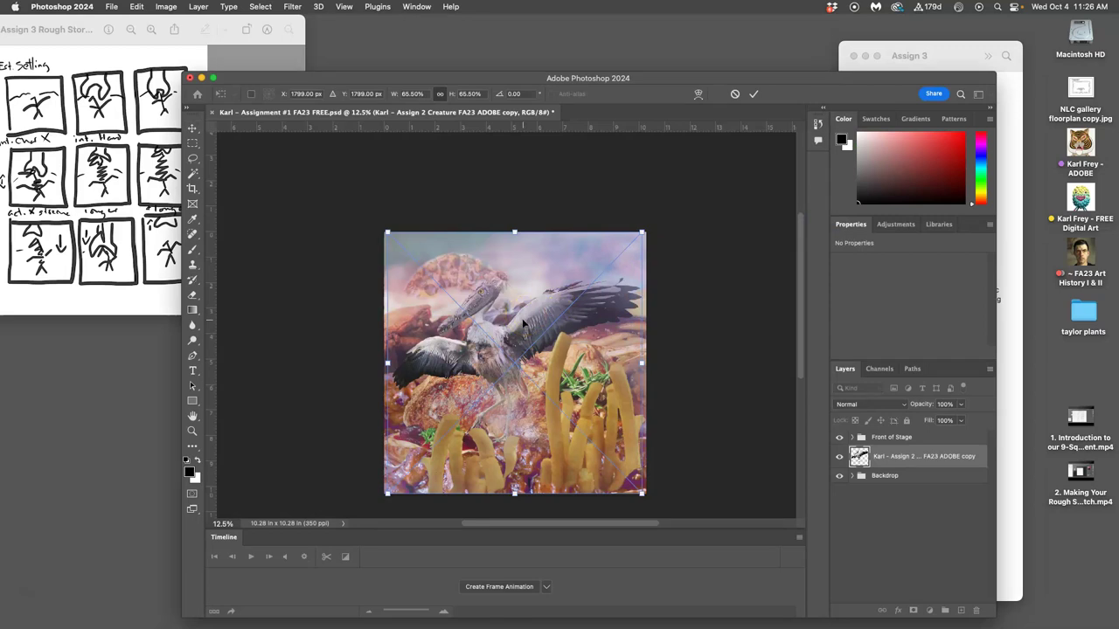
left_click_drag(525, 322, 526, 342)
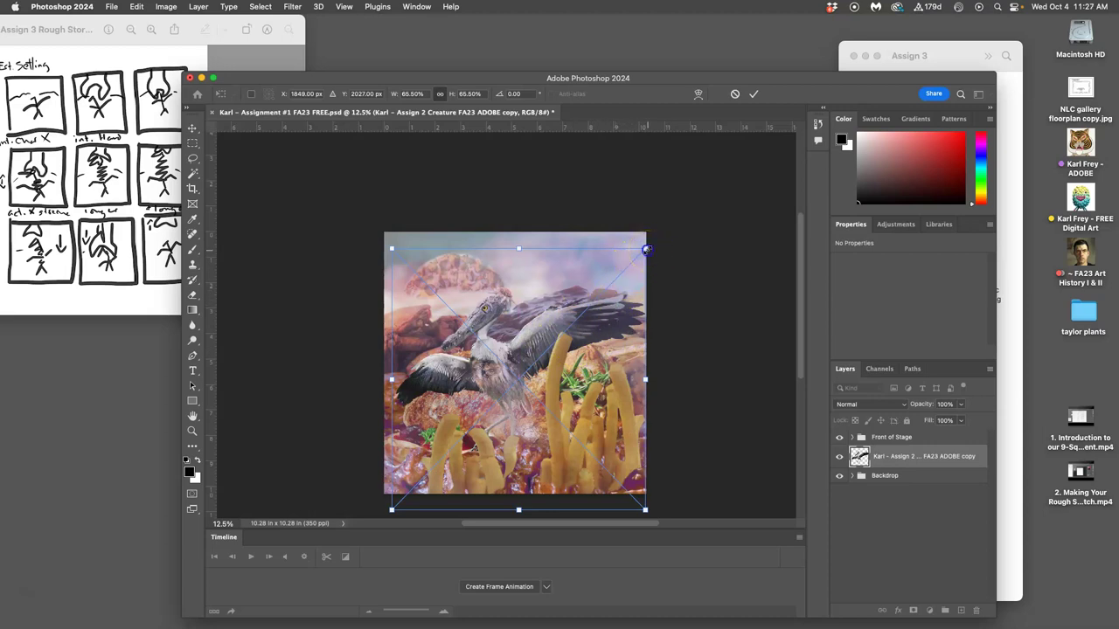
left_click_drag(646, 250, 602, 282)
left_click_drag(532, 341, 536, 345)
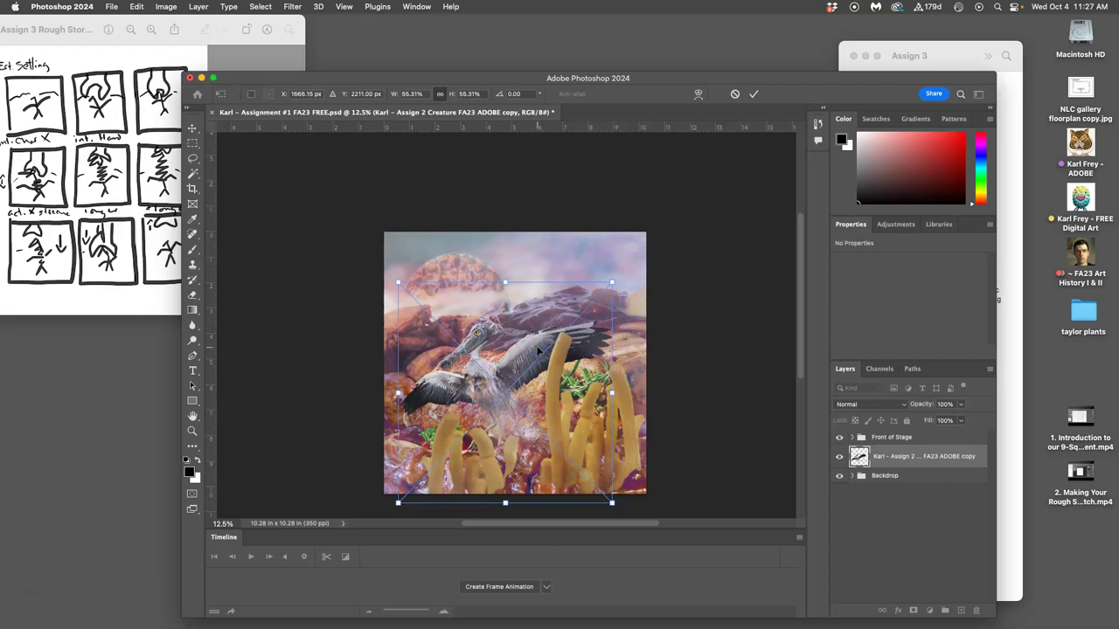
key("Return")
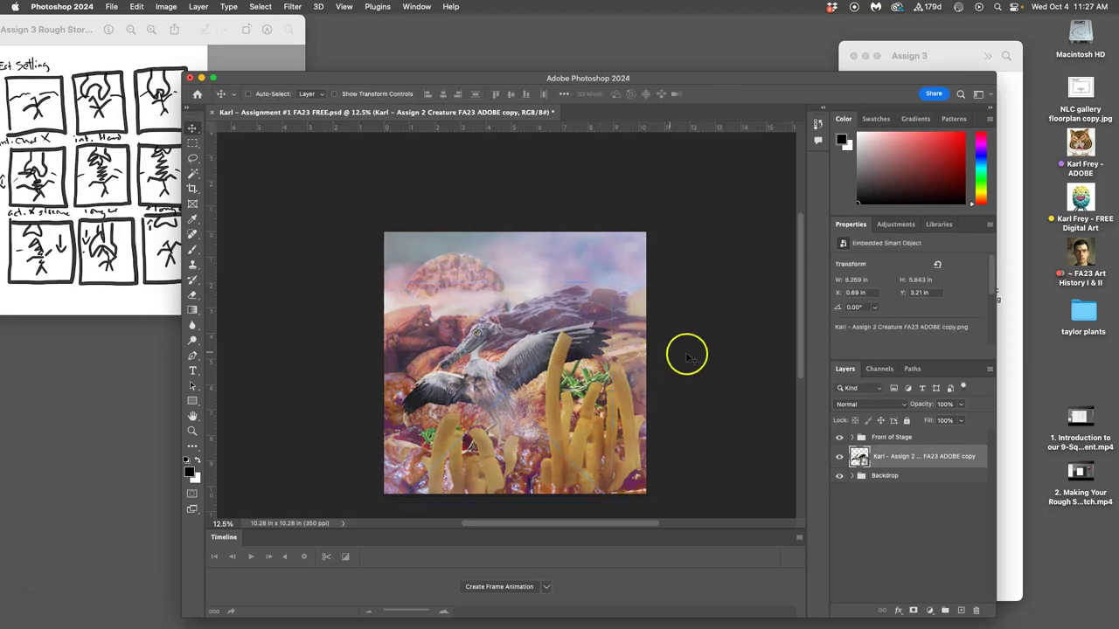
Give the creature layer a green colour label
right_click(842, 455)
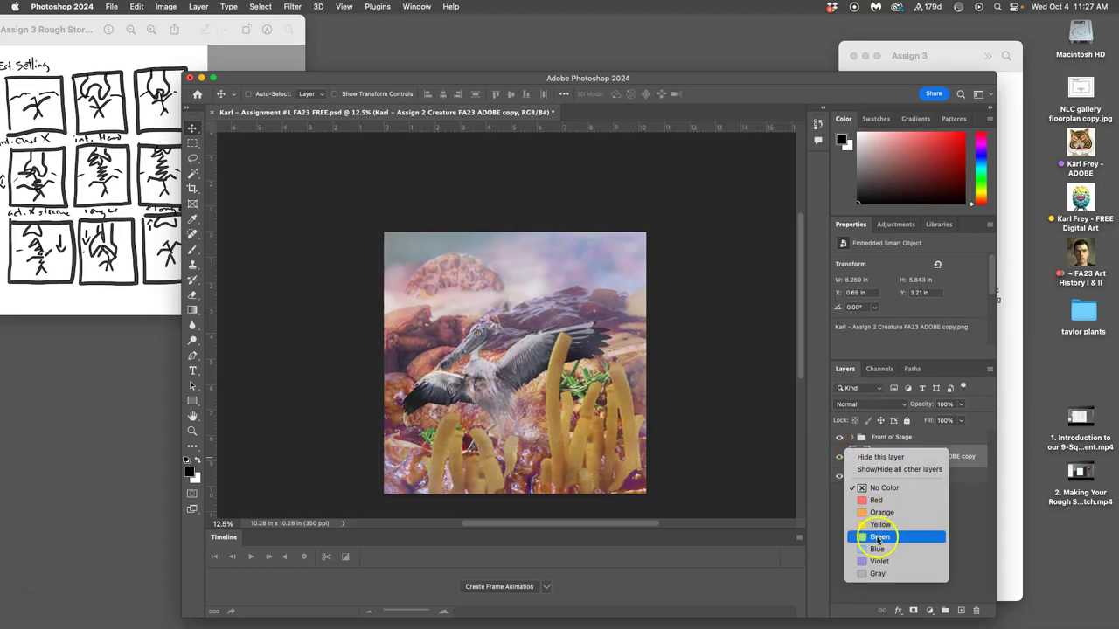
left_click(879, 537)
left_click(880, 505)
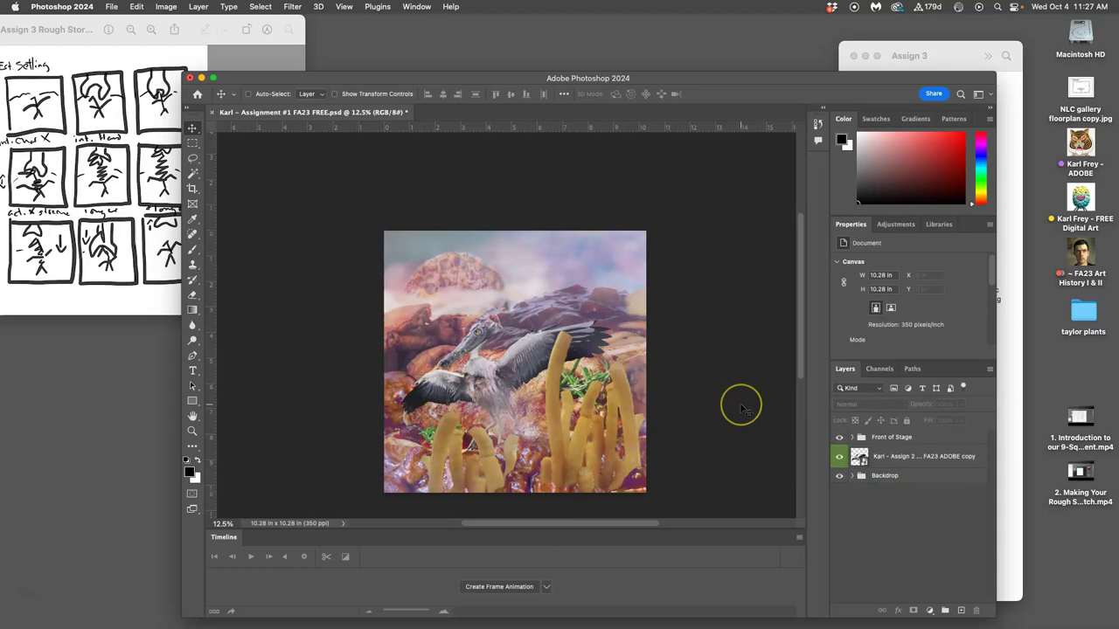
scroll(741, 407, "down", 2)
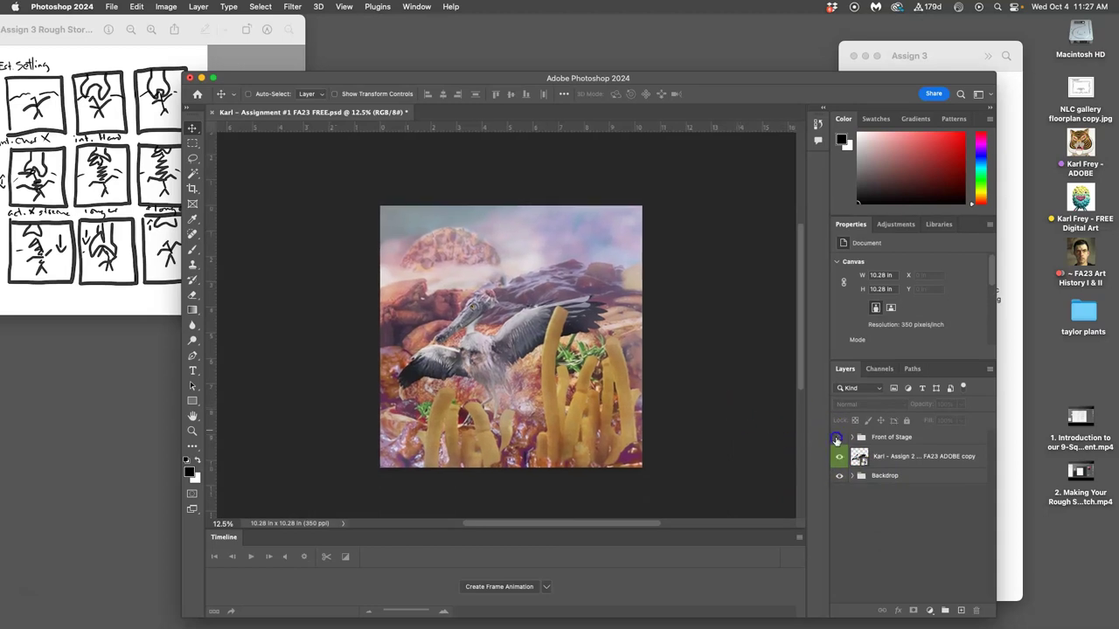
Toggle the Front of Stage group to compare, then close the Timeline panel
left_click(836, 438)
left_click(836, 438)
left_click(416, 6)
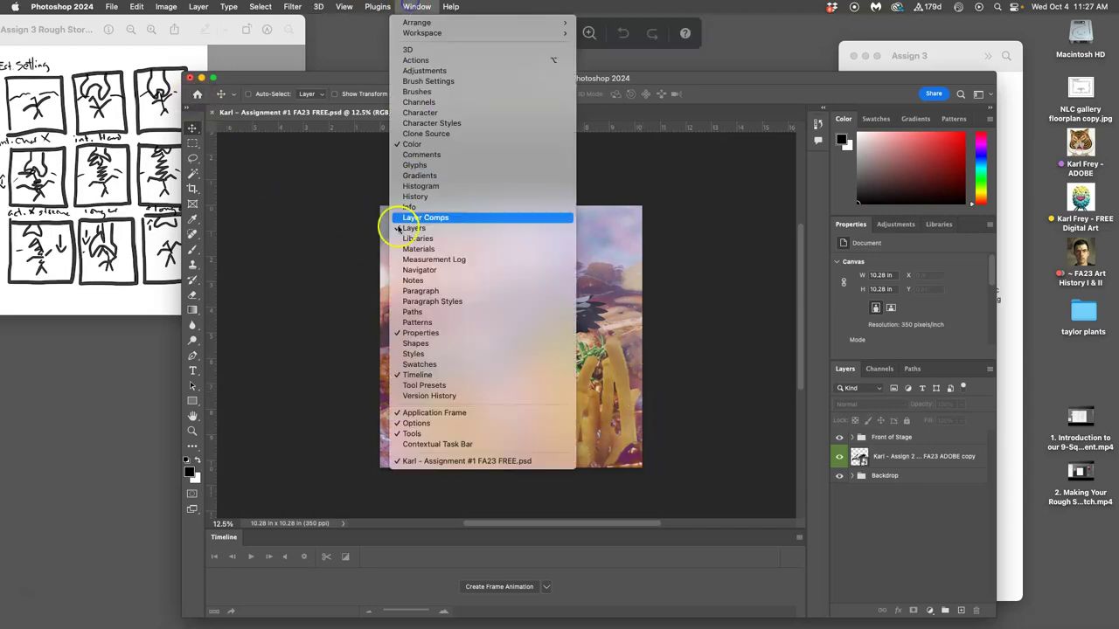
left_click(409, 376)
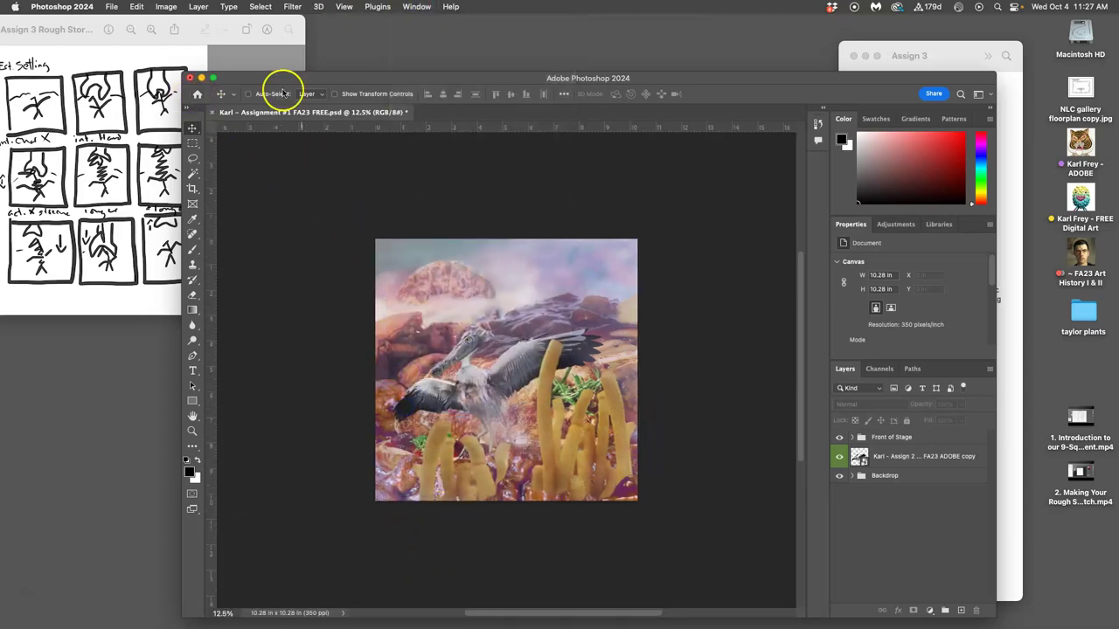
Save the collage as a new PSD named 'Assignment #3 FA23 Accordion Gif Transformation'
left_click(118, 8)
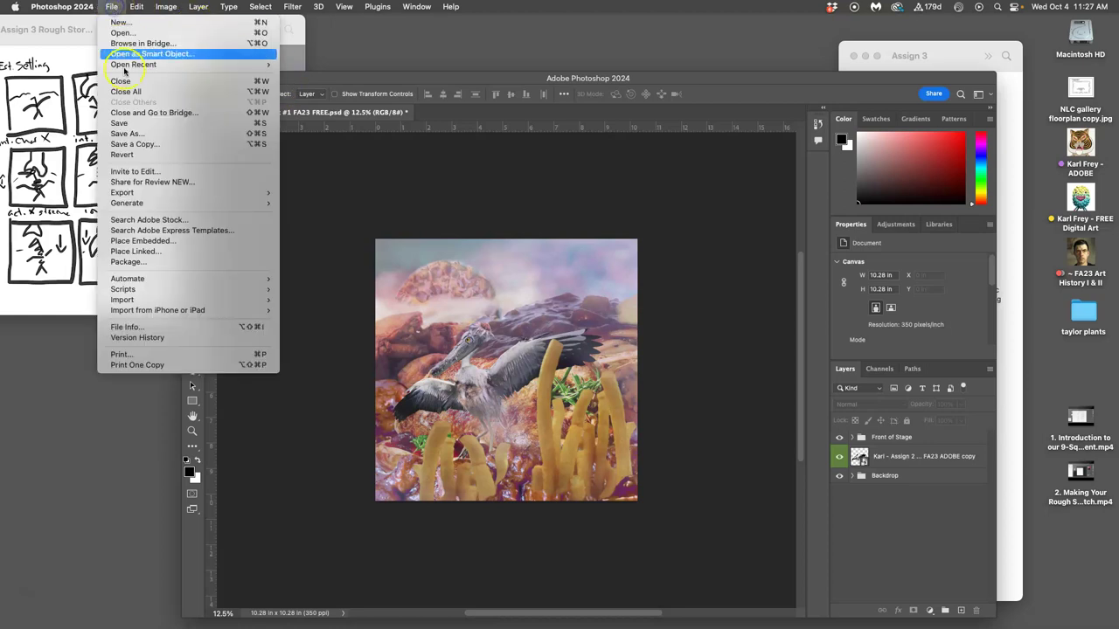
left_click(127, 134)
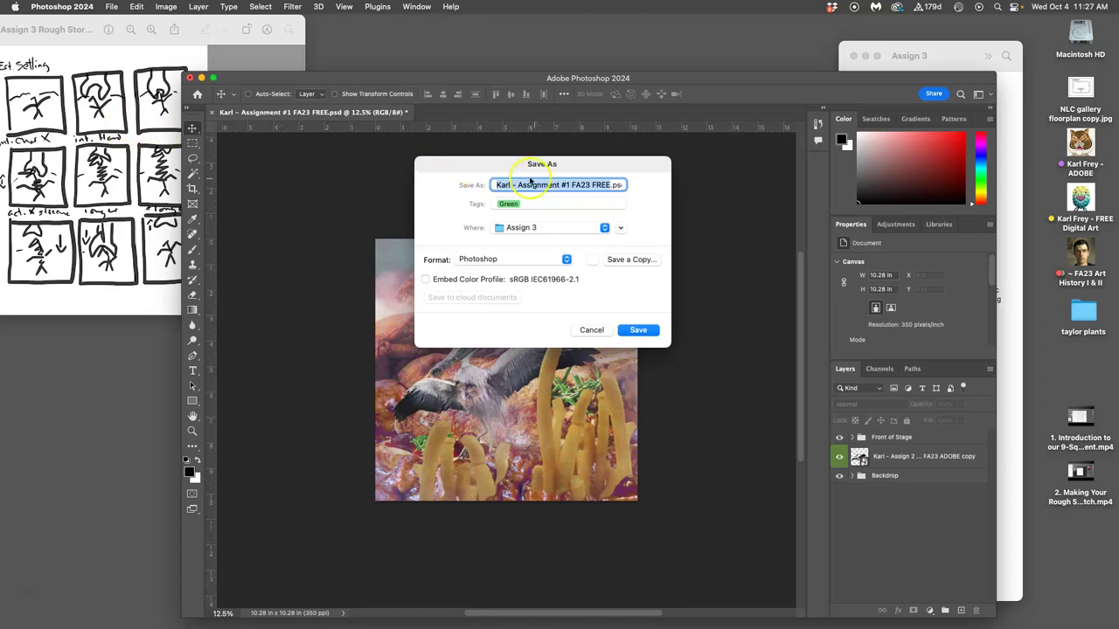
left_click(542, 184)
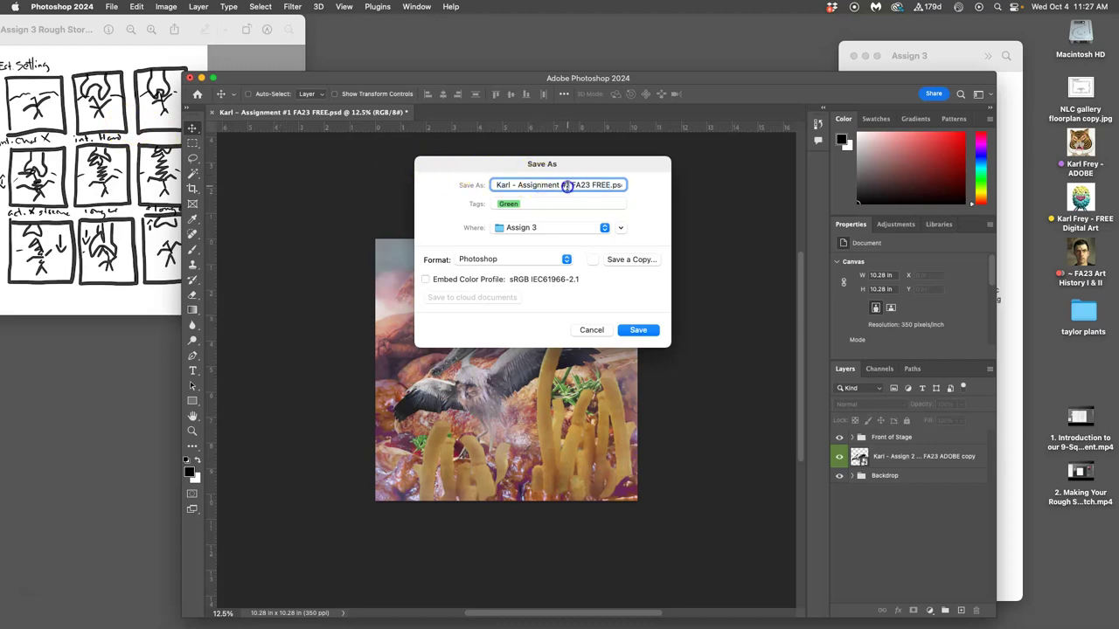
left_click(570, 185)
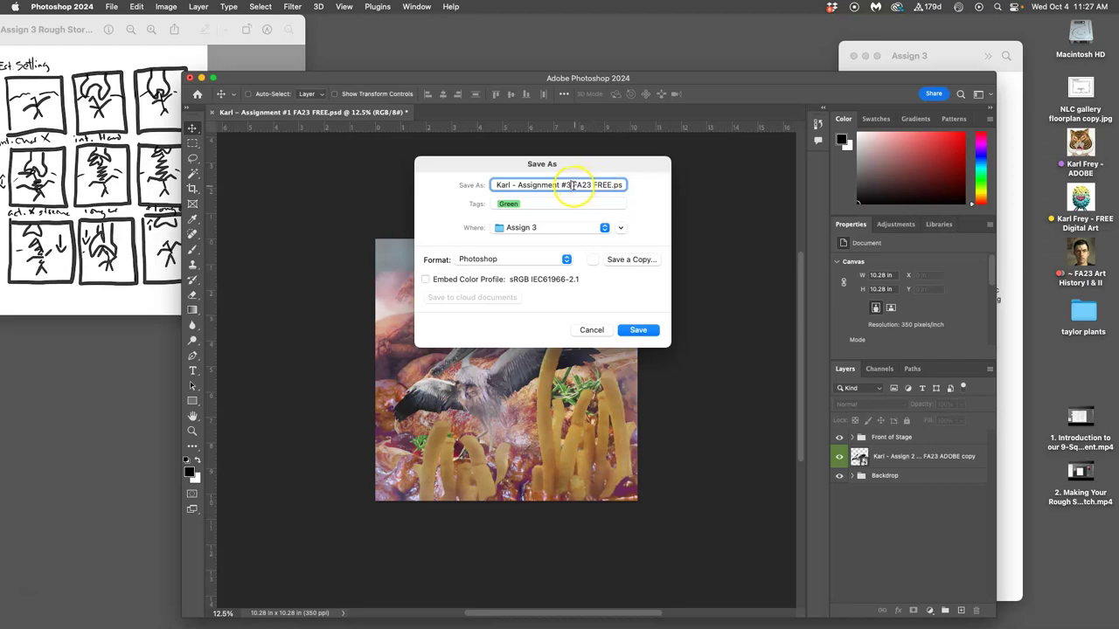
left_click(572, 186)
double_click(609, 185)
type("Gif Transformation.psd")
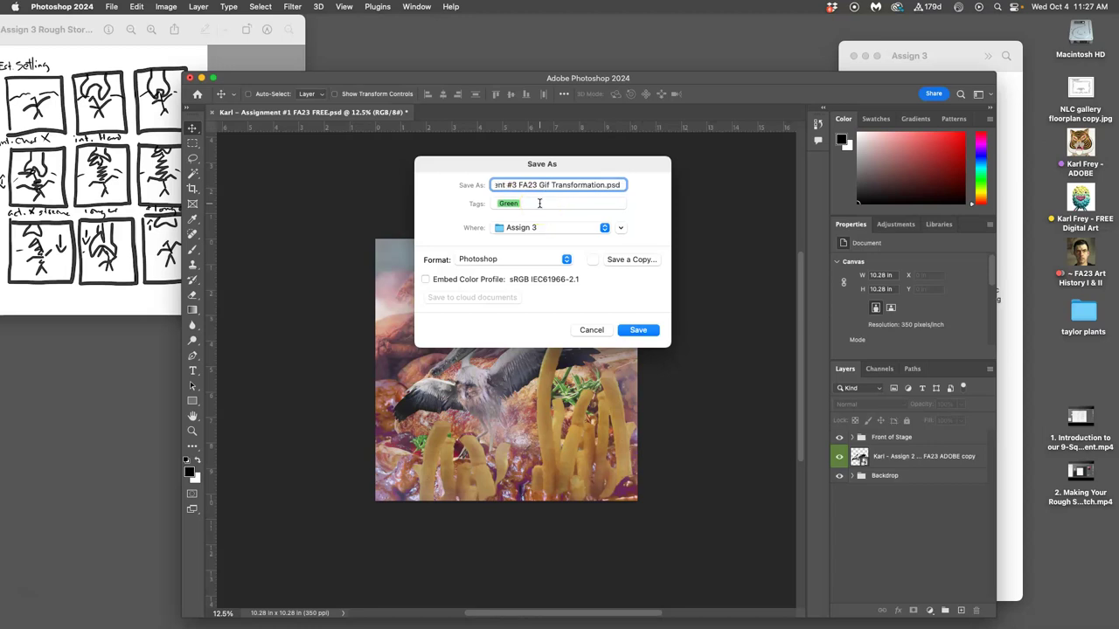
left_click(539, 184)
type("-")
left_click(638, 330)
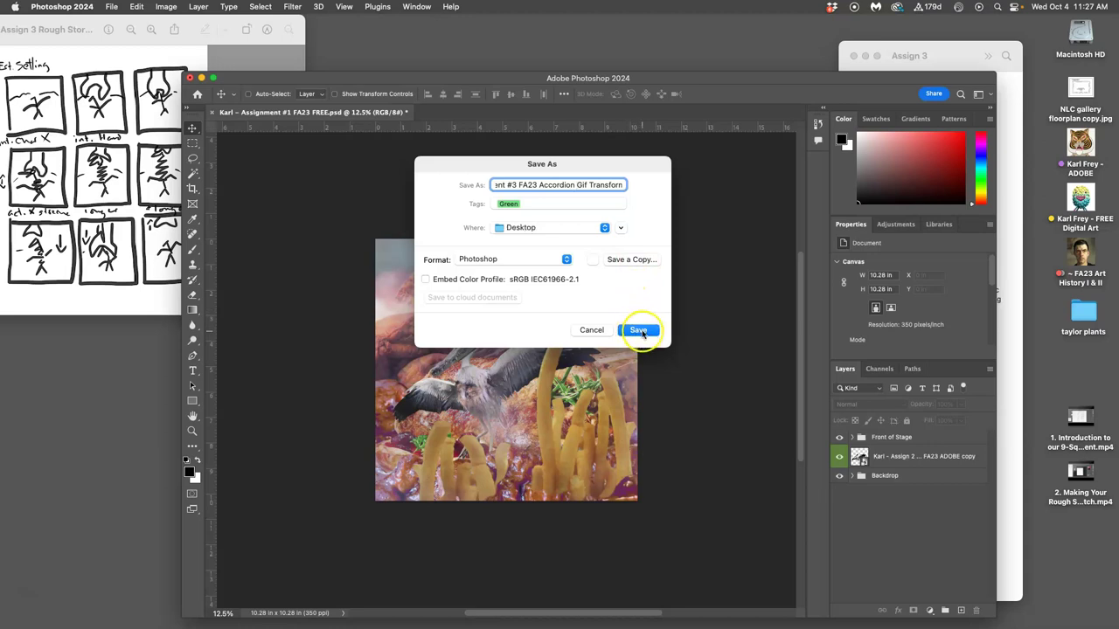